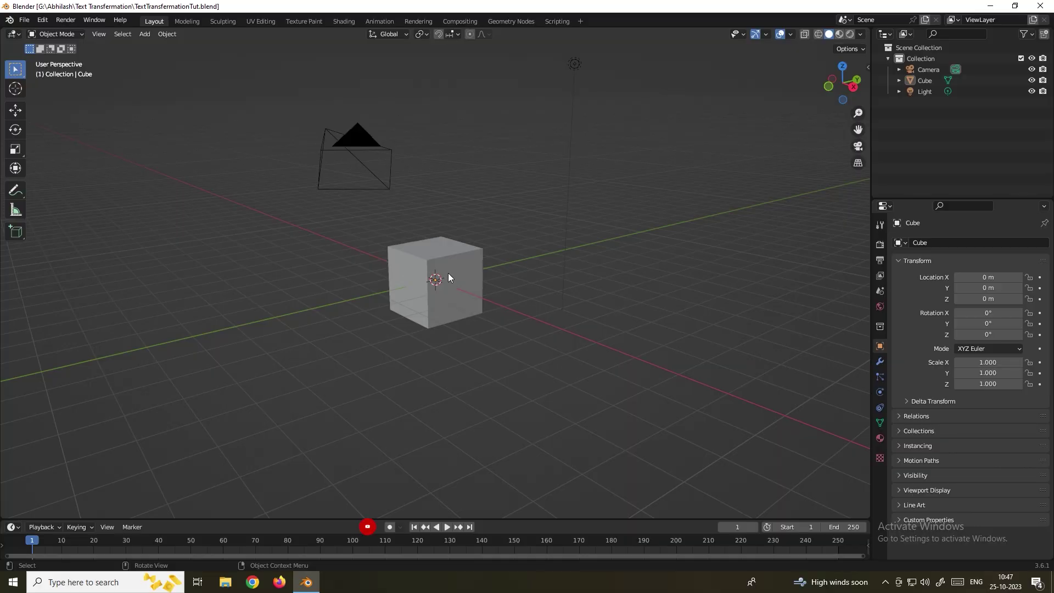
Hide the default cube from the viewport
middle_click_drag(419, 272, 438, 274)
scroll(575, 198, "up", 3)
left_click(490, 243)
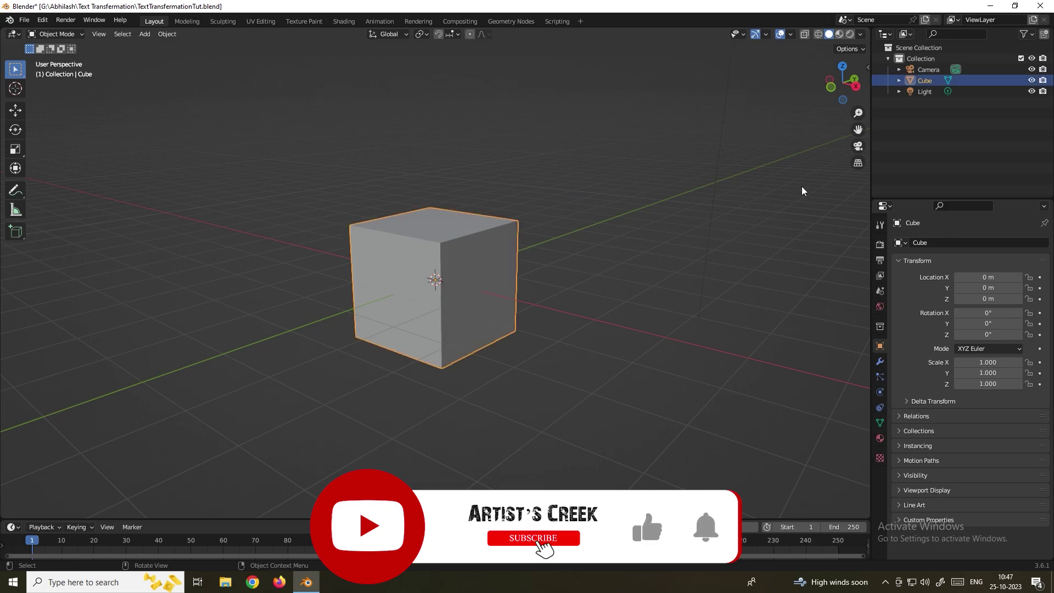
left_click(1032, 80)
middle_click_drag(598, 223, 500, 249)
middle_click_drag(414, 259, 421, 260)
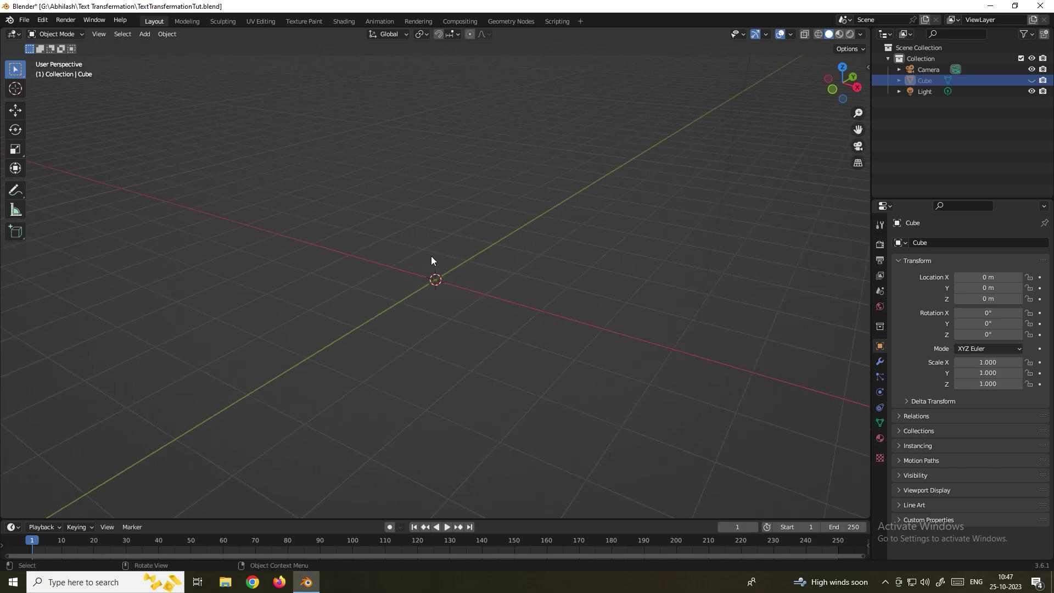
Add a text object reading "ARTISTS CREEK", rotate it 90° about X, and move it to about -3.46 m along X
key("shift+a")
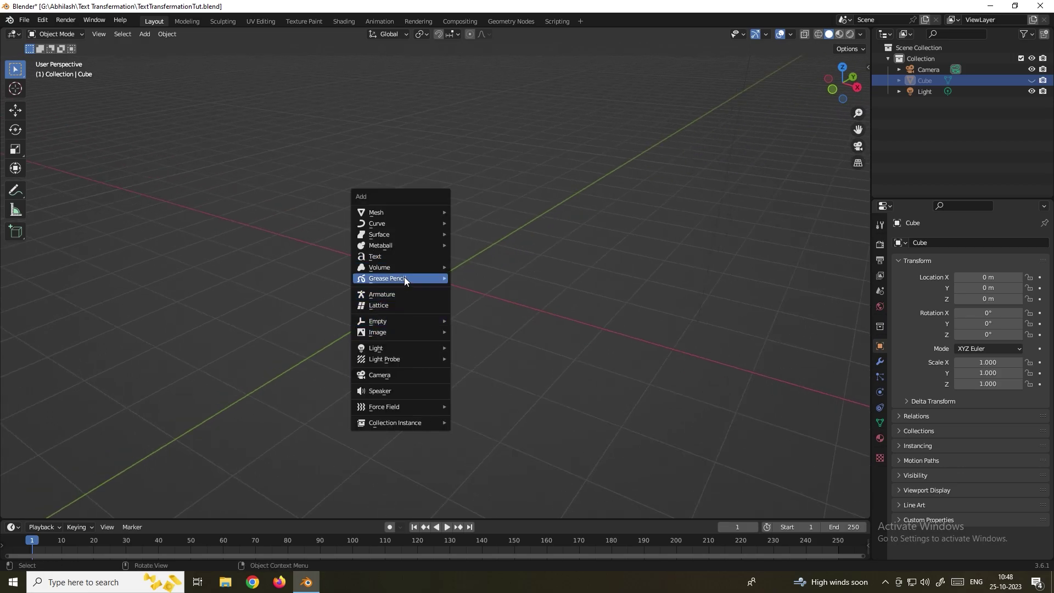
left_click(403, 257)
middle_click_drag(465, 303, 489, 296)
key("Tab")
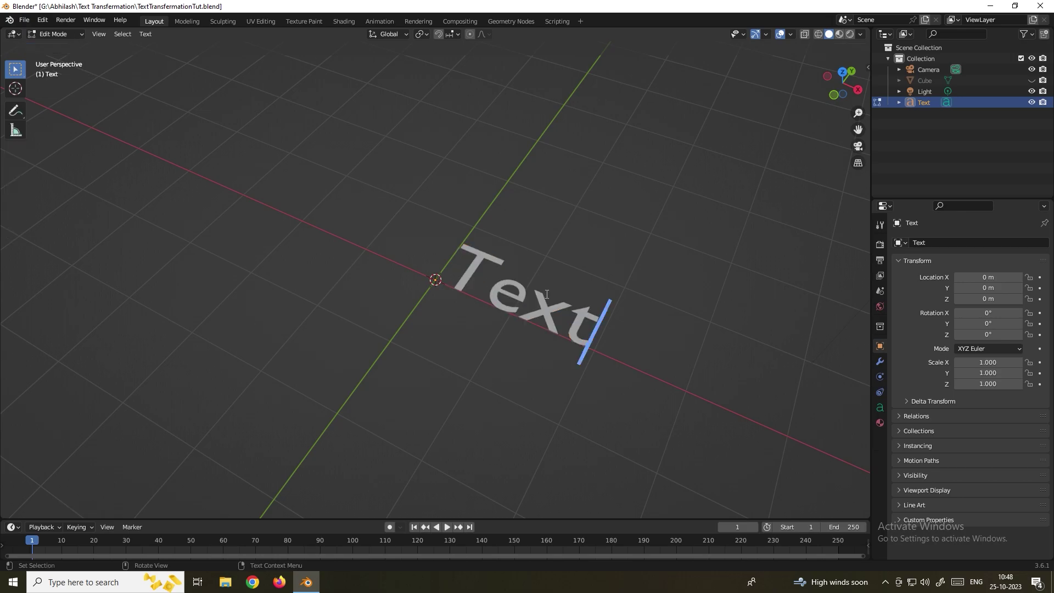
key("BackSpace")
key("BackSpace")
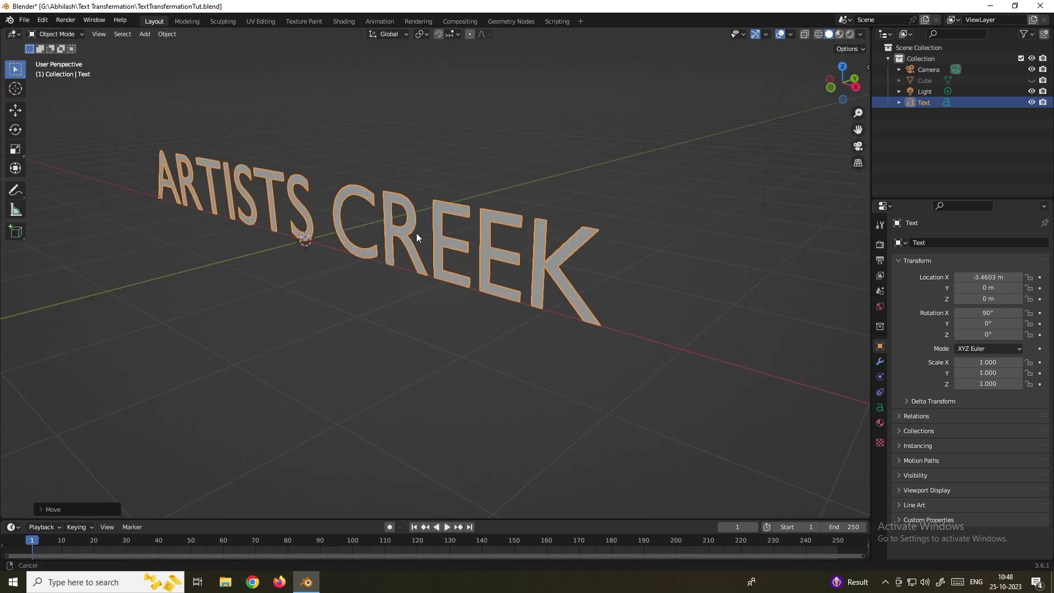
middle_click_drag(468, 248, 476, 224)
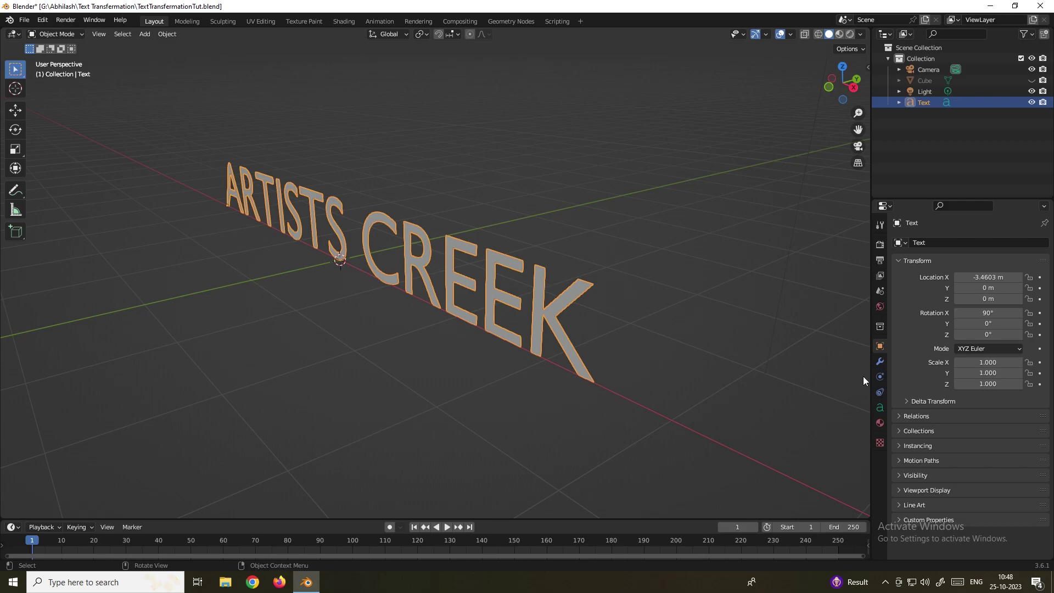
Give the text geometry depth, trying an extrusion of 0.1 m and settling on 0.05 m
left_click(879, 409)
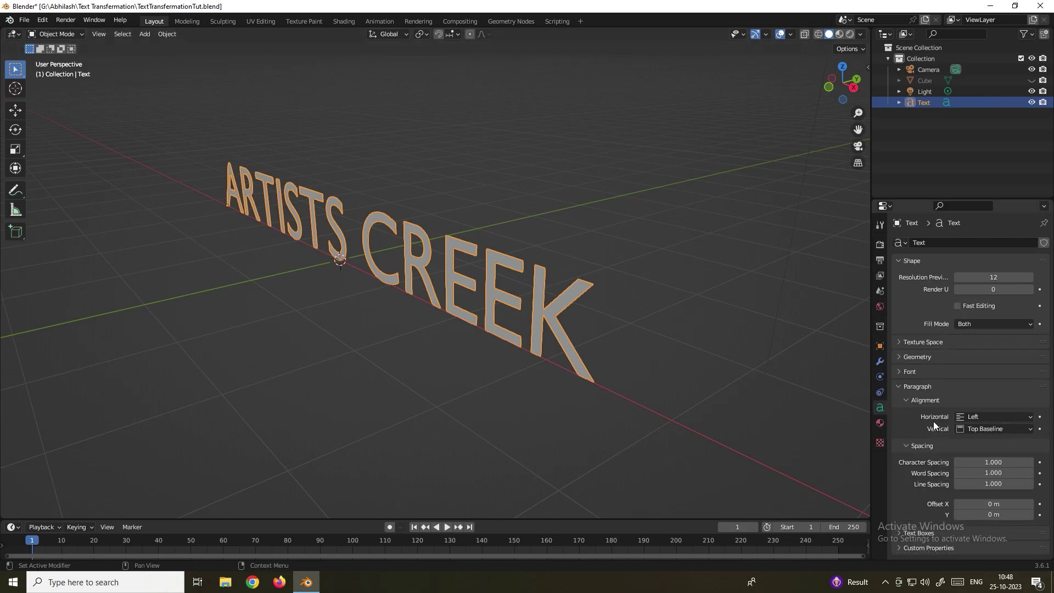
left_click(900, 357)
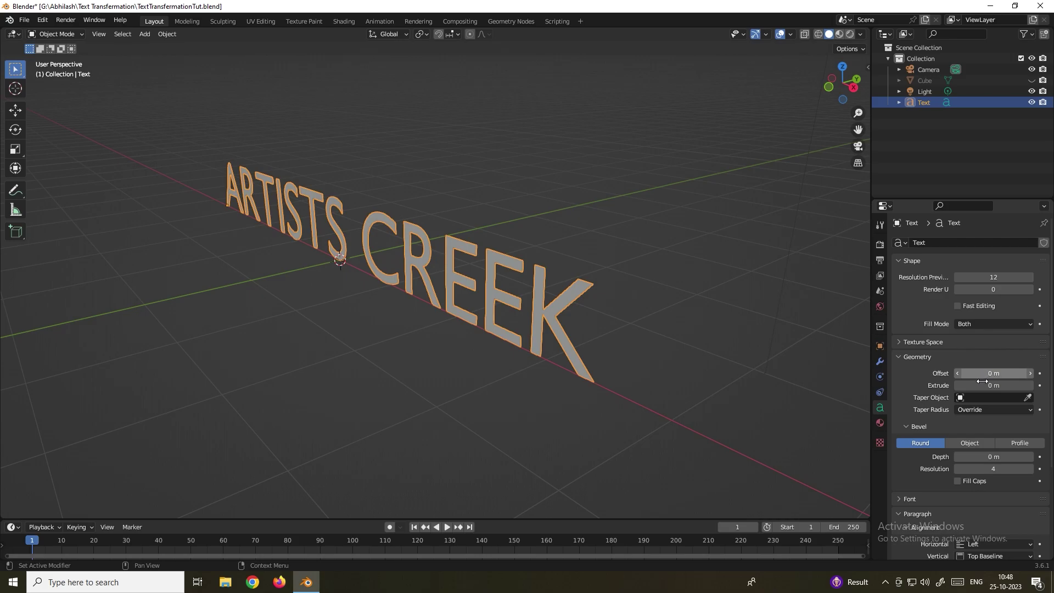
left_click(996, 384)
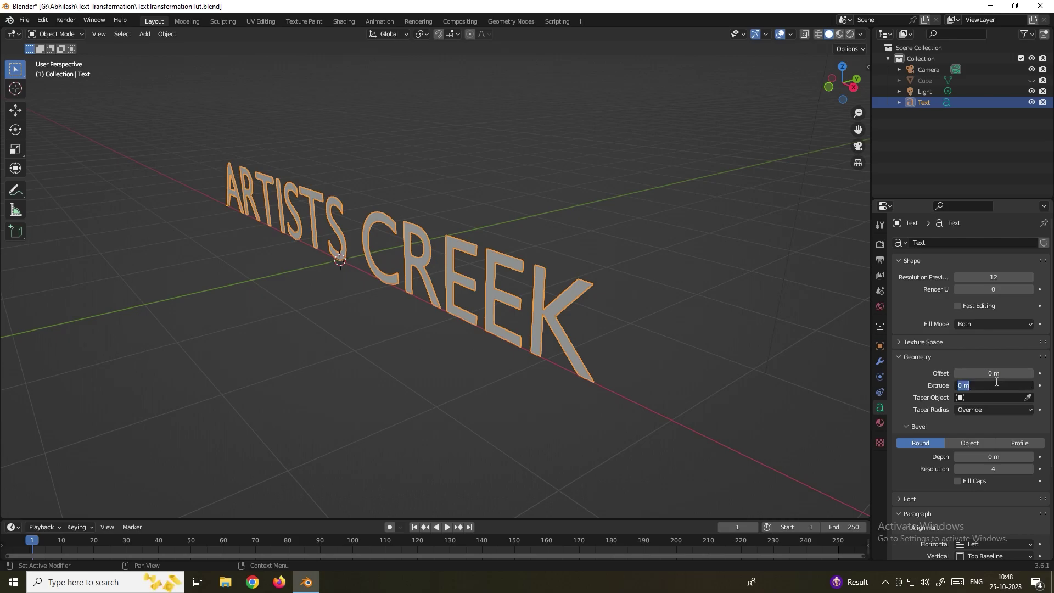
type("0.1")
key("Return")
middle_click_drag(750, 376, 492, 305)
left_click(991, 386)
type("0.05")
key("Return")
middle_click_drag(619, 316, 580, 236)
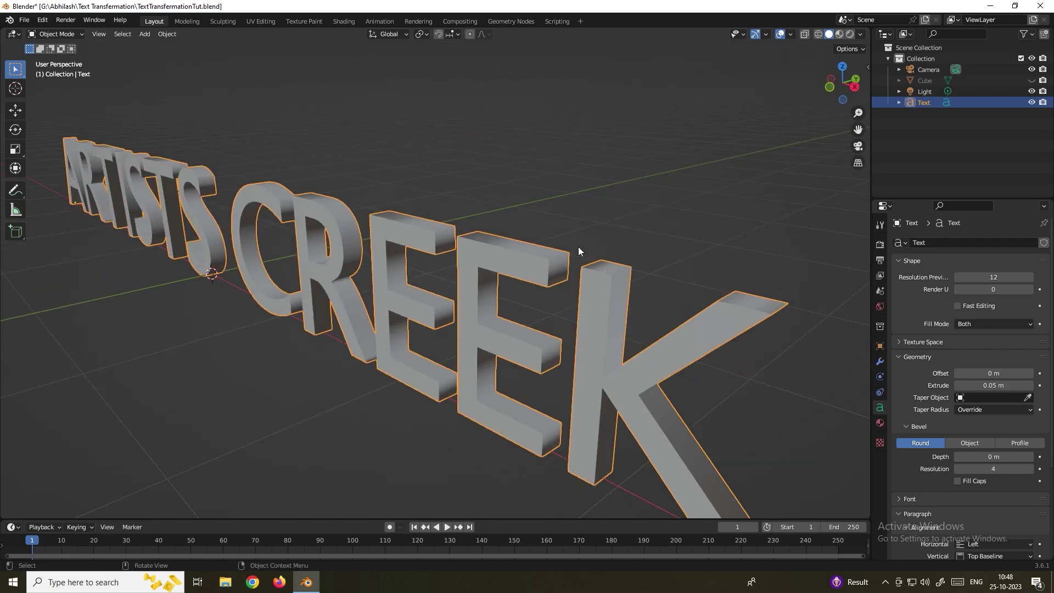
scroll(577, 246, "up", 4)
scroll(549, 257, "down", 4)
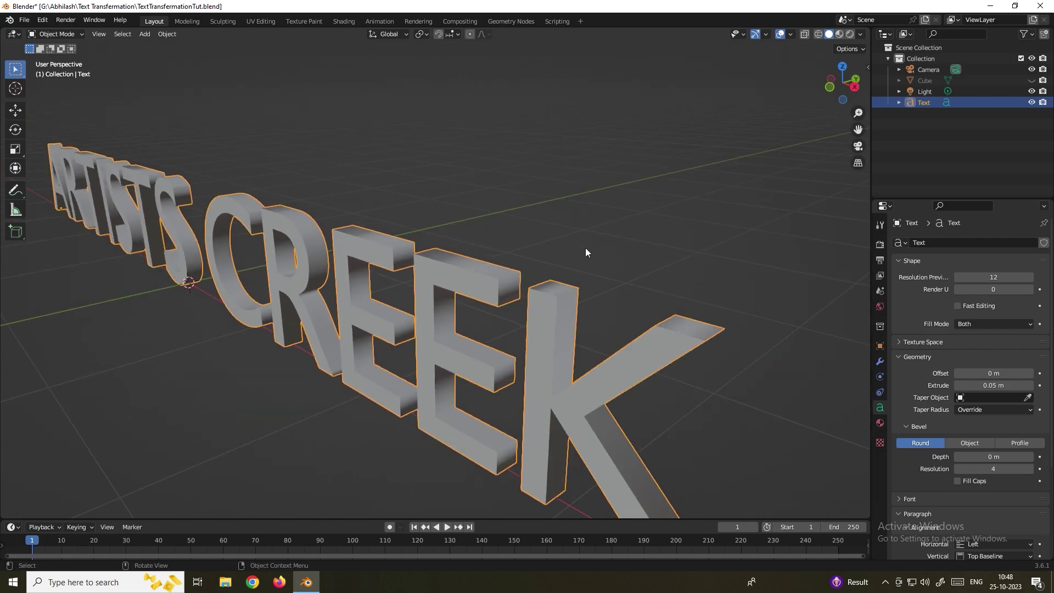
Set the text's bevel depth to 0.01 m and deselect the text
scroll(922, 395, "down", 3)
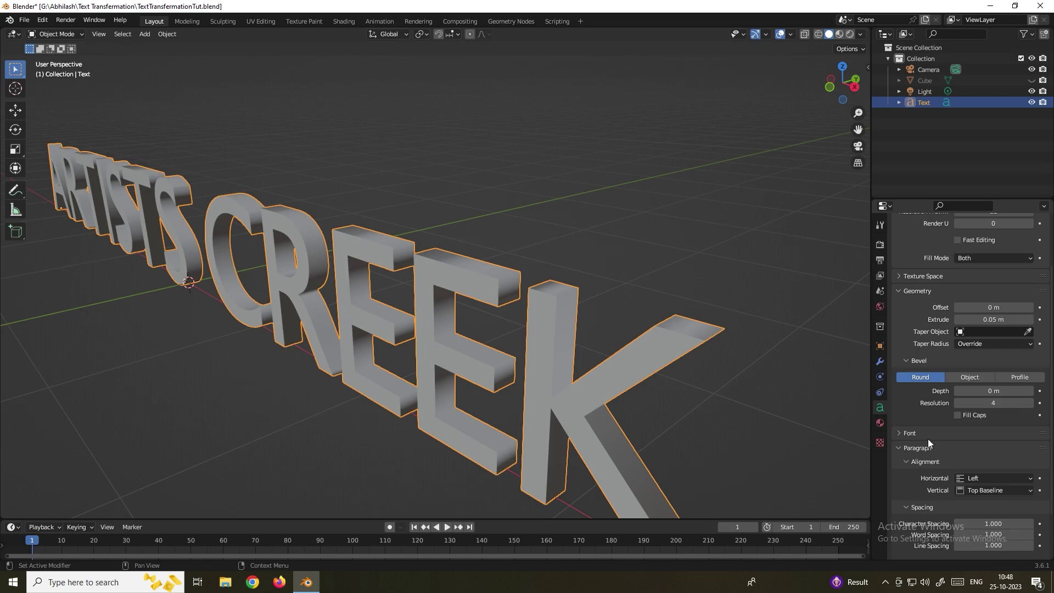
left_click(994, 390)
type("0.01")
key("Return")
middle_click_drag(585, 340, 418, 268)
key("alt+a")
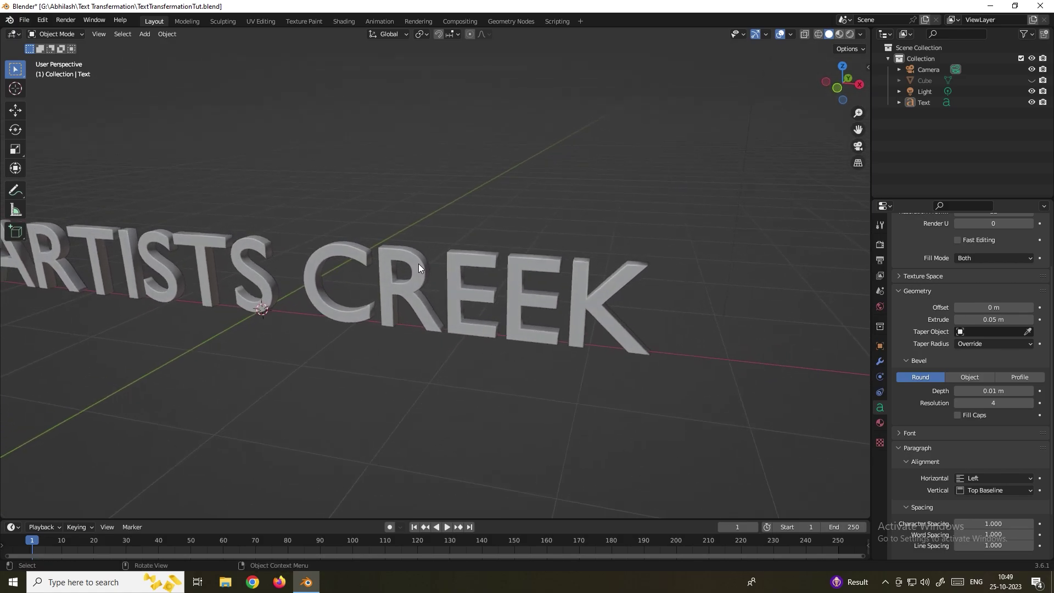
Display the viewport in wireframe and examine the topology of the letters
left_click(818, 34)
mouse_move(487, 289)
middle_mouse_down()
mouse_move(376, 266)
mouse_move(516, 239)
mouse_move(484, 258)
mouse_move(462, 252)
middle_mouse_up()
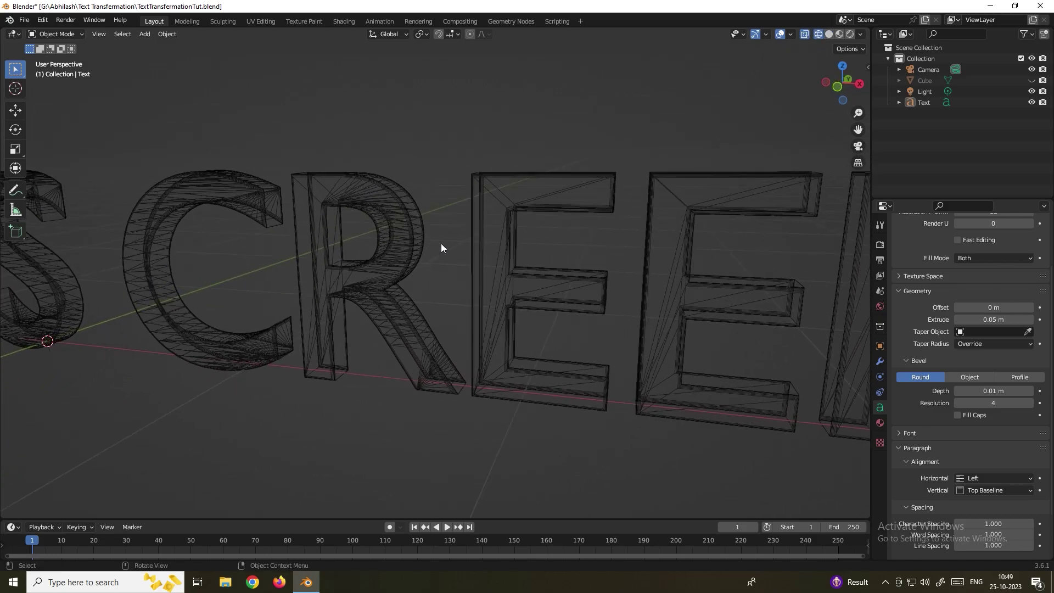
scroll(440, 244, "down", 5)
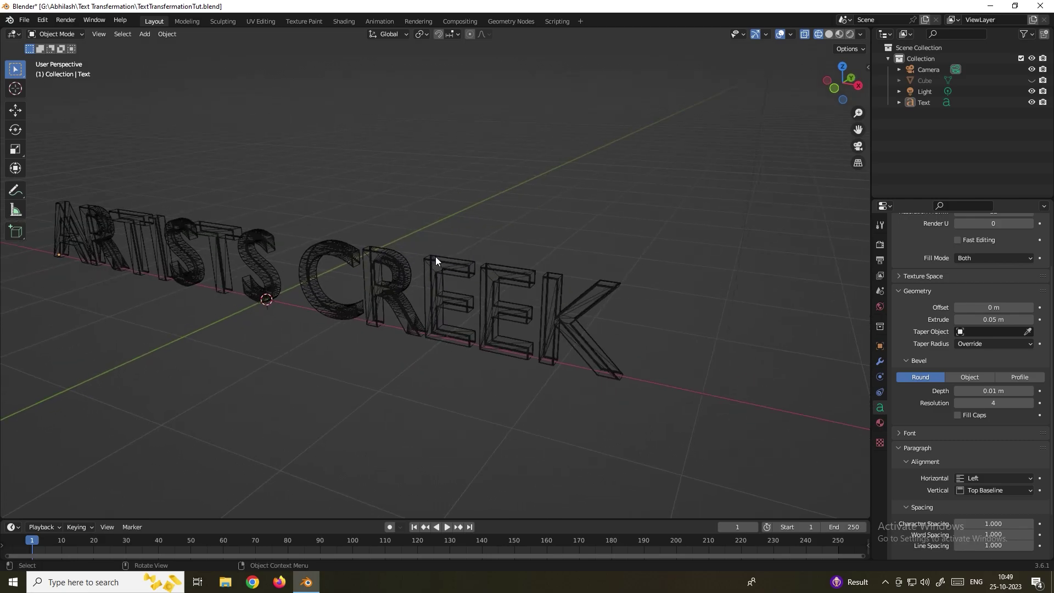
Add a Remesh modifier to the text and set its mode to Sharp
left_click(516, 273)
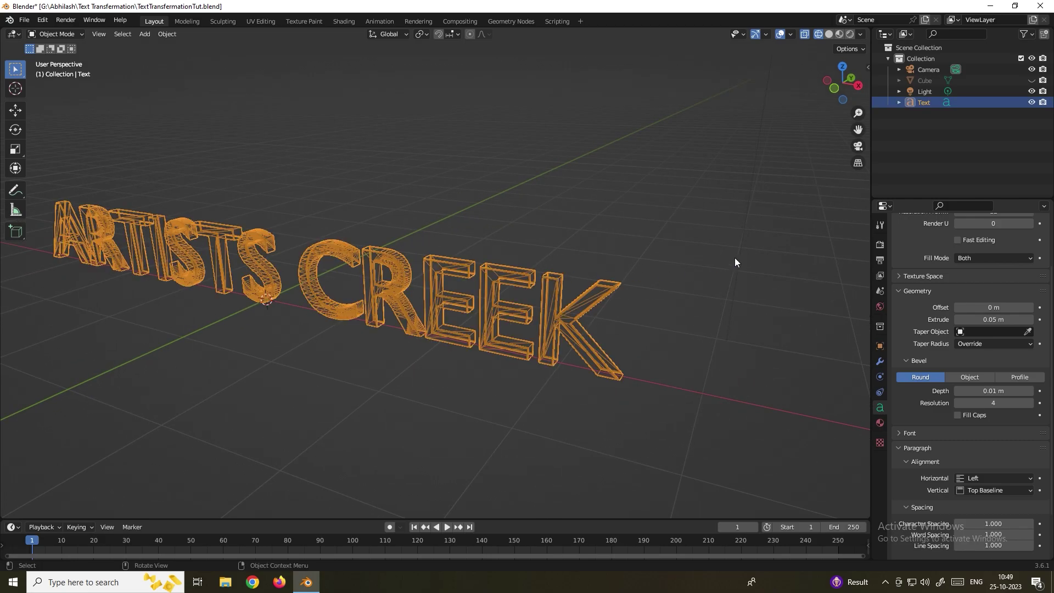
left_click(880, 359)
left_click(926, 243)
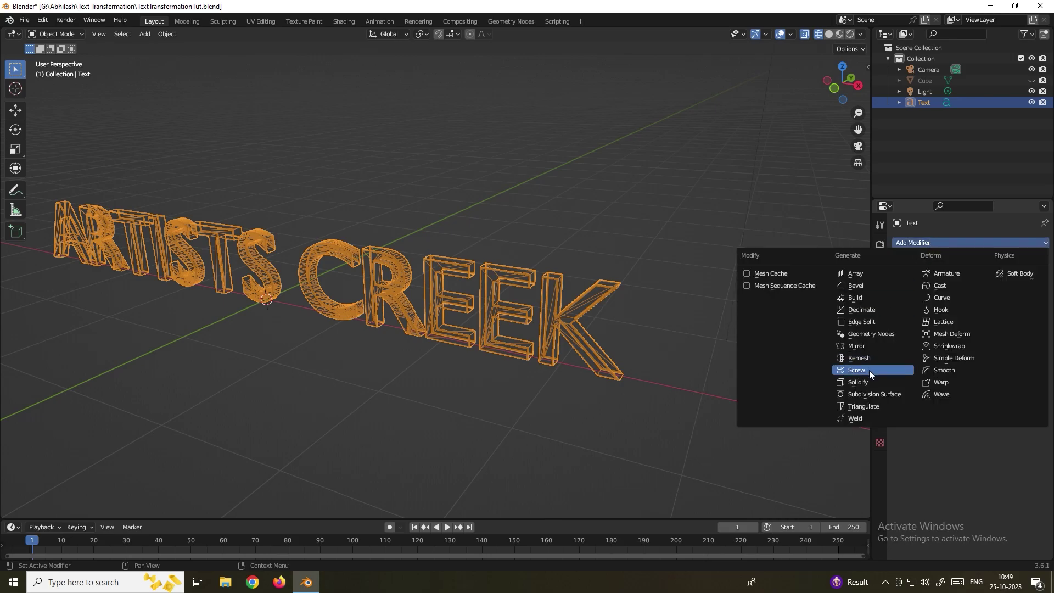
left_click(870, 358)
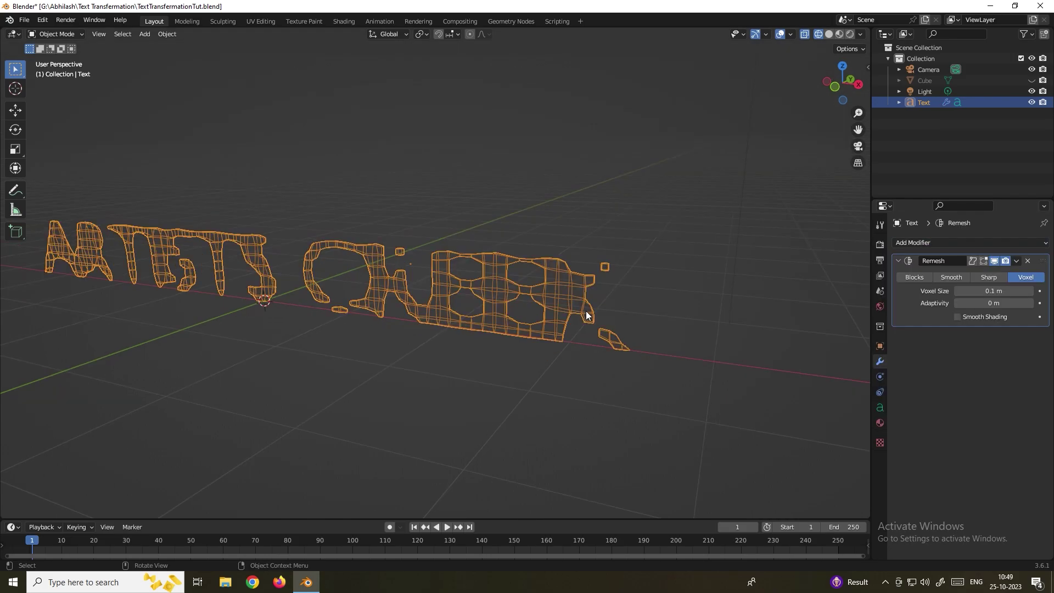
left_click(993, 275)
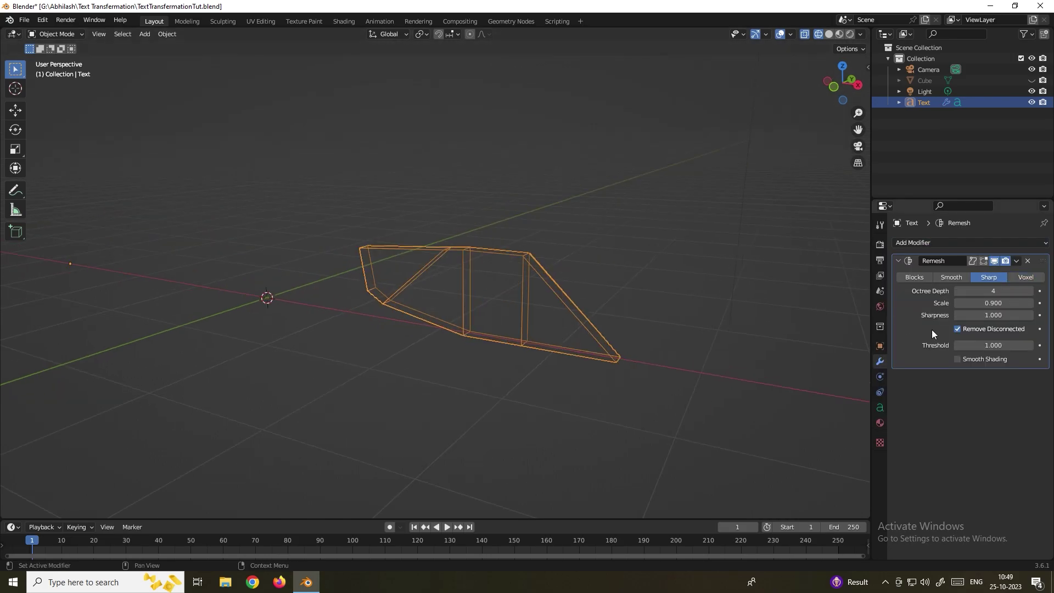
Disable Remove Disconnected, enable Smooth Shading, and set the Remesh octree depth to 7
left_click(985, 328)
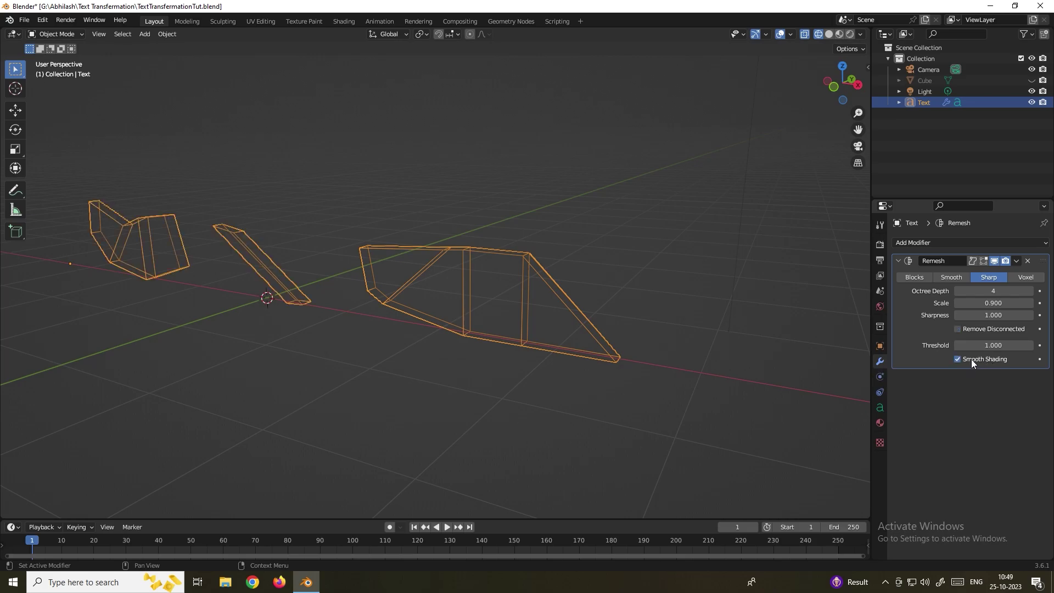
left_click(1030, 291)
left_click(1031, 291)
left_click(1031, 291)
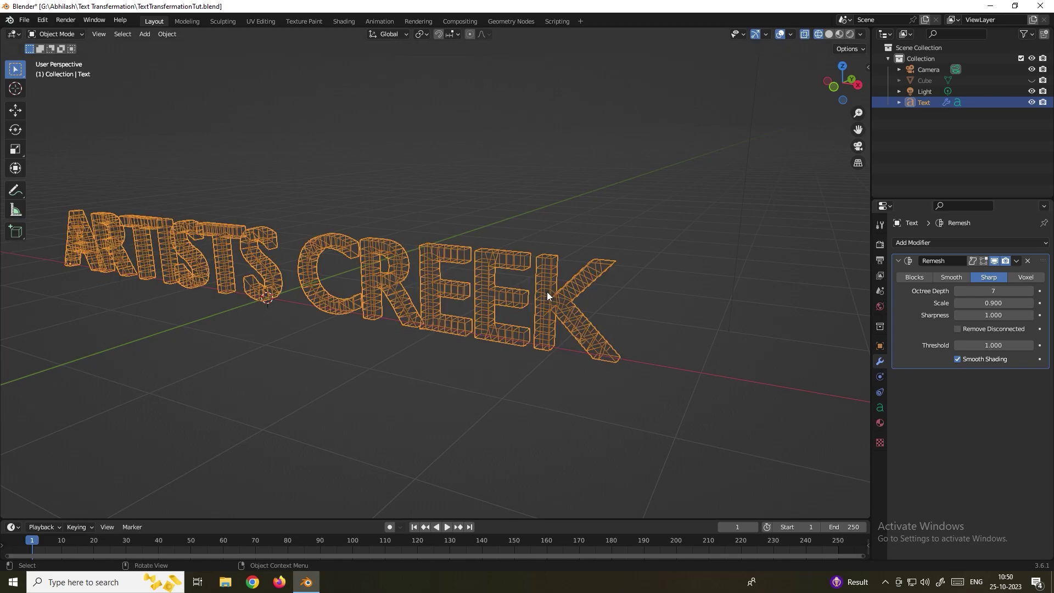
Return the viewport to solid shading and raise the Remesh octree depth to 8
middle_click_drag(549, 292, 531, 297)
left_click(828, 34)
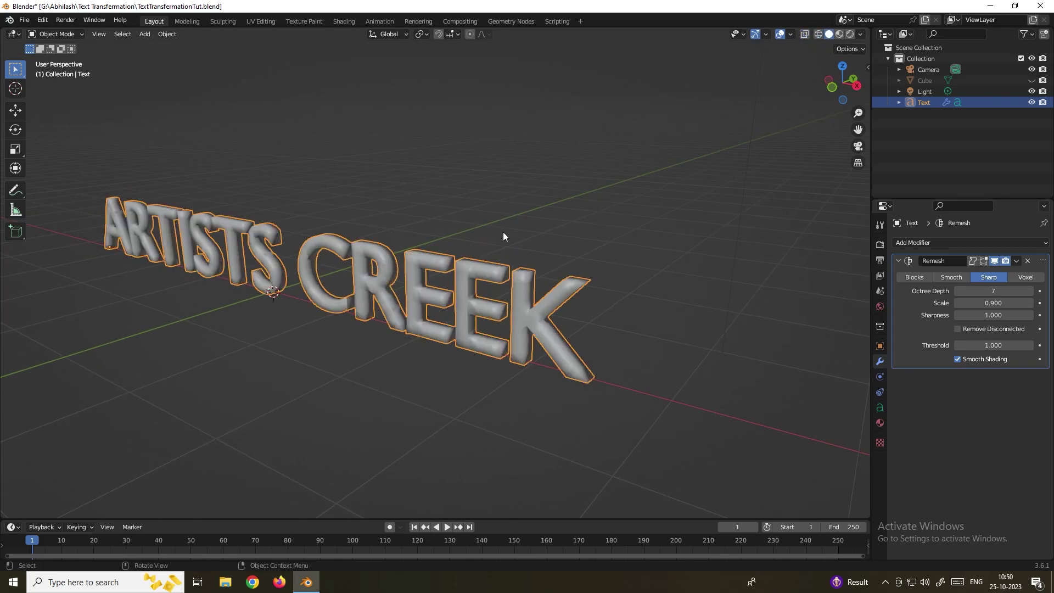
scroll(505, 228, "up", 6)
left_click(1031, 291)
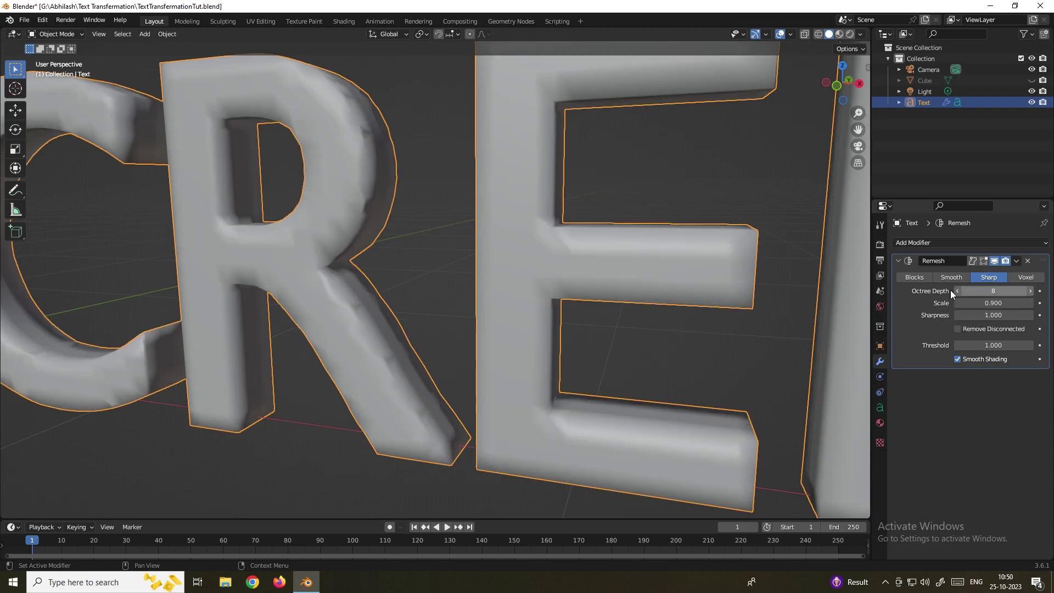
scroll(476, 288, "down", 7)
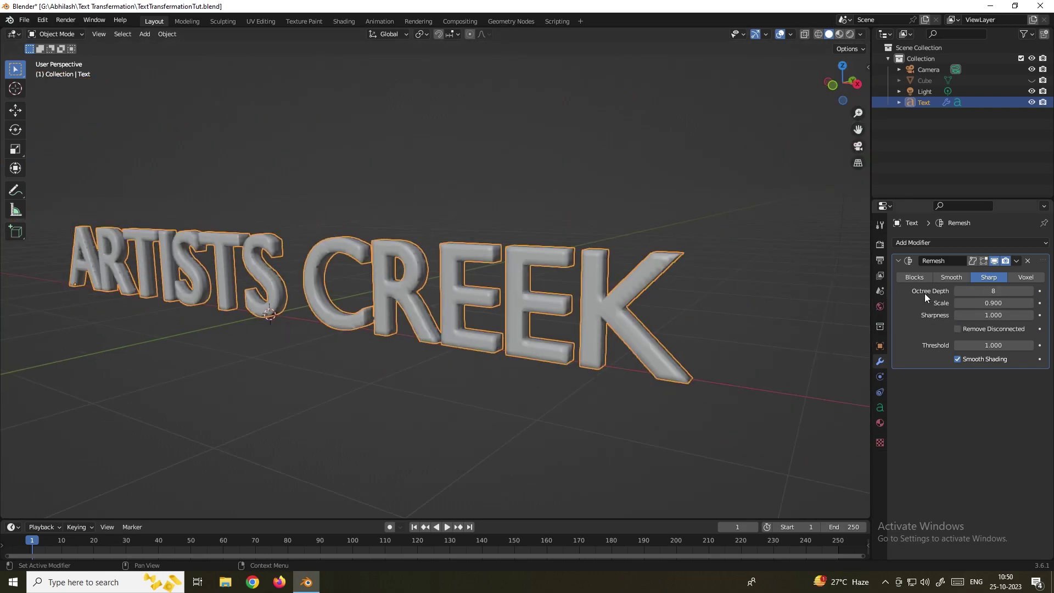
scroll(372, 252, "down", 2)
middle_click_drag(372, 255, 406, 275)
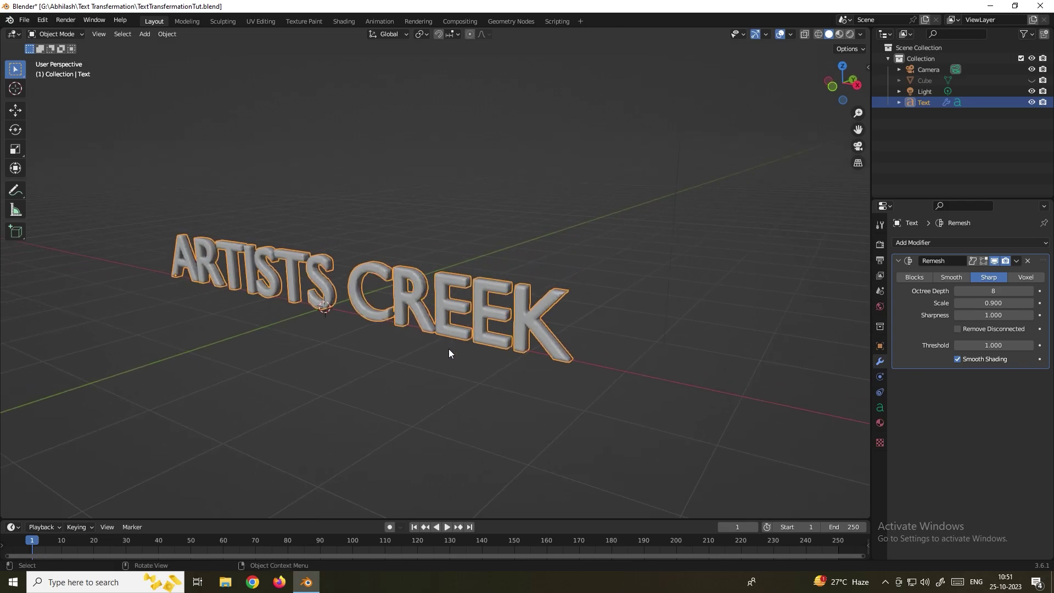
Convert the text object to a mesh and leave it selected
left_click(168, 34)
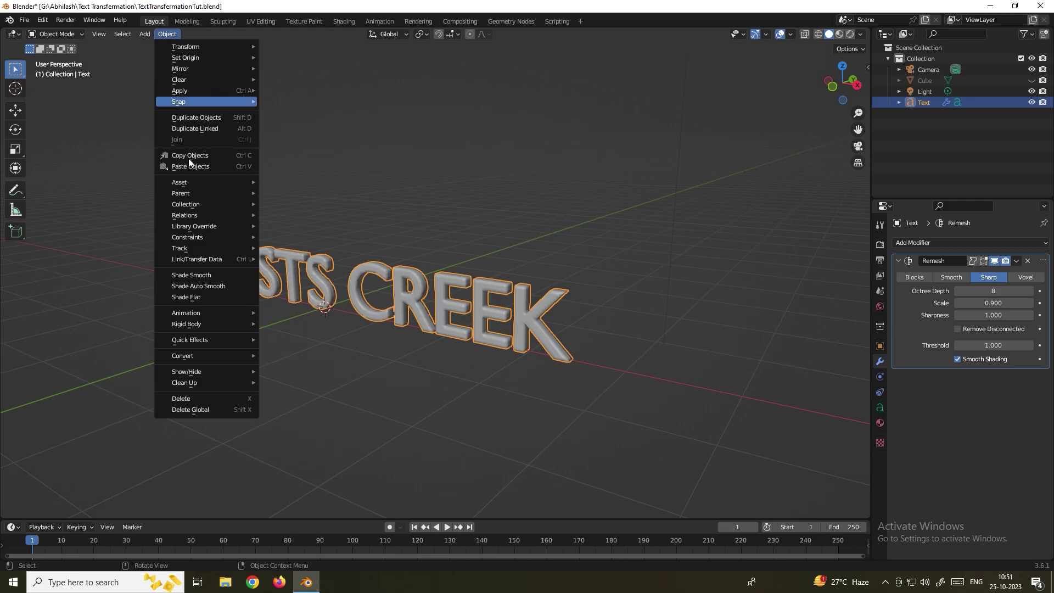
mouse_move(202, 357)
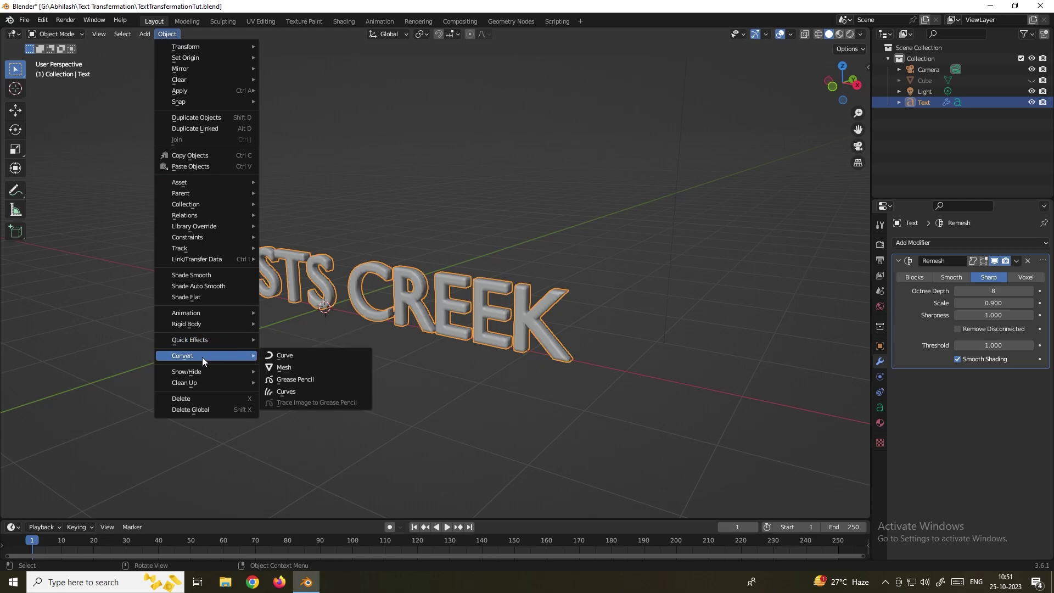
left_click(290, 367)
middle_click_drag(439, 319, 834, 371)
key("alt+a")
scroll(413, 271, "up", 2)
left_click(549, 236)
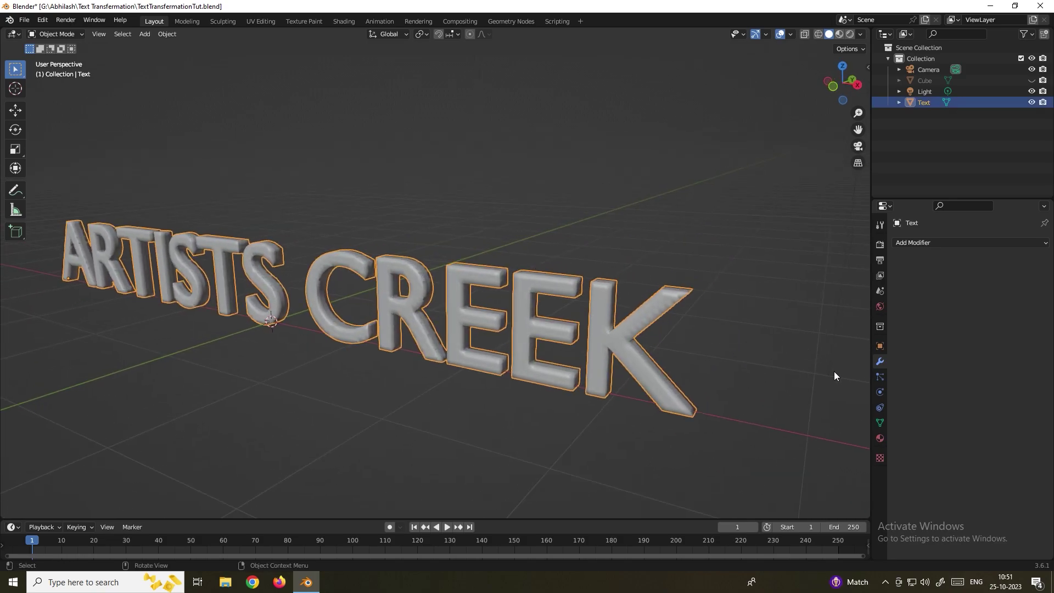
Create a new material for the text mesh and name it CONCRETE
left_click(880, 434)
left_click(985, 289)
middle_click_drag(675, 299, 634, 303)
middle_click_drag(560, 310, 609, 287)
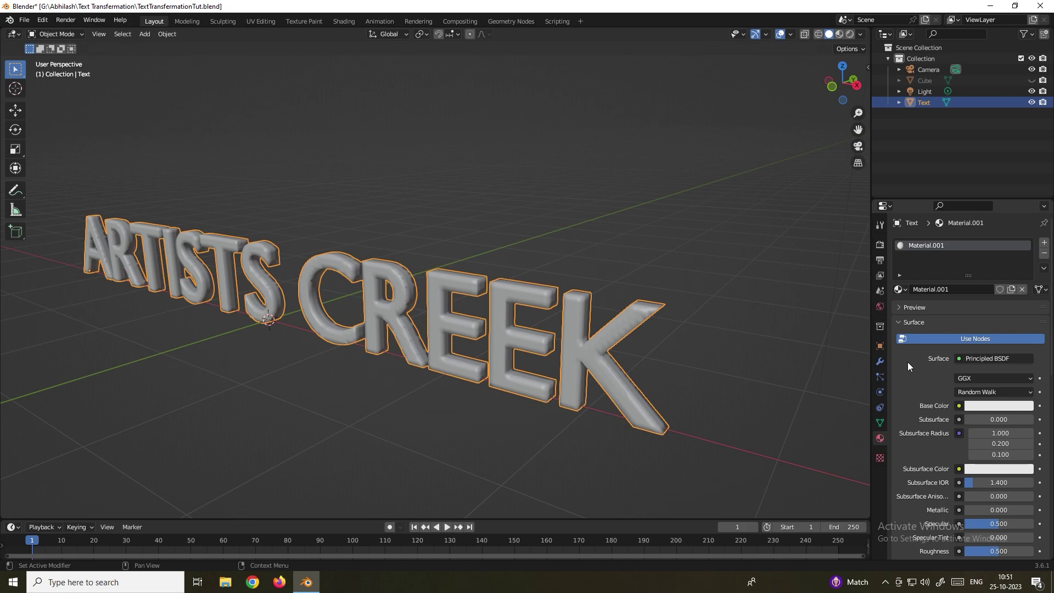
double_click(944, 289)
type("CONCRETE")
key("Return")
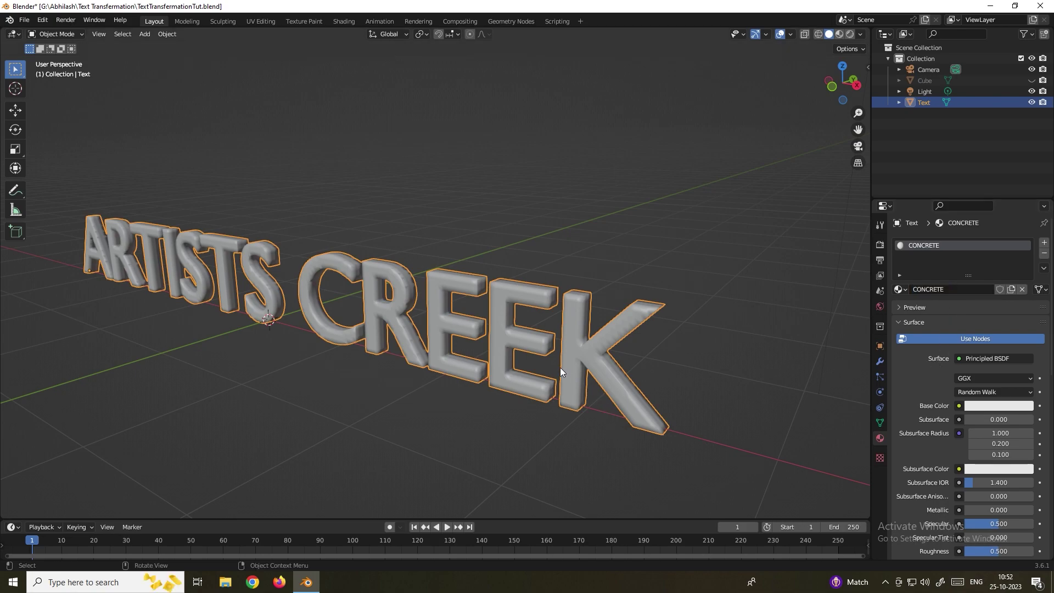
Examine the light-gray-concrete-wall.jpg texture image, close it, and return to the Blender scene
middle_click_drag(560, 367, 551, 364)
middle_click_drag(431, 339, 461, 327)
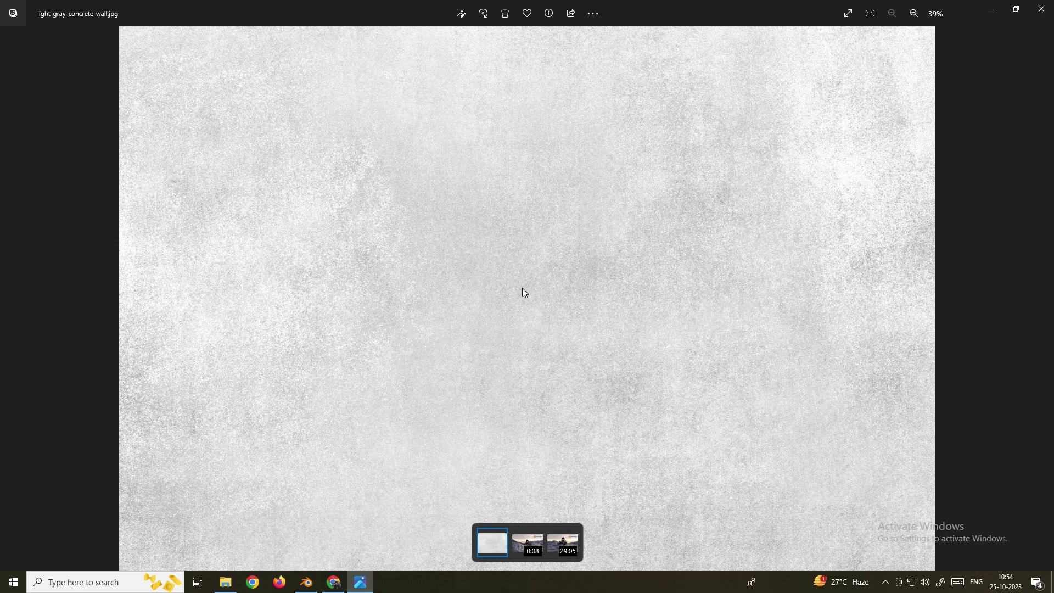
left_click(1041, 9)
middle_click_drag(561, 301, 532, 302)
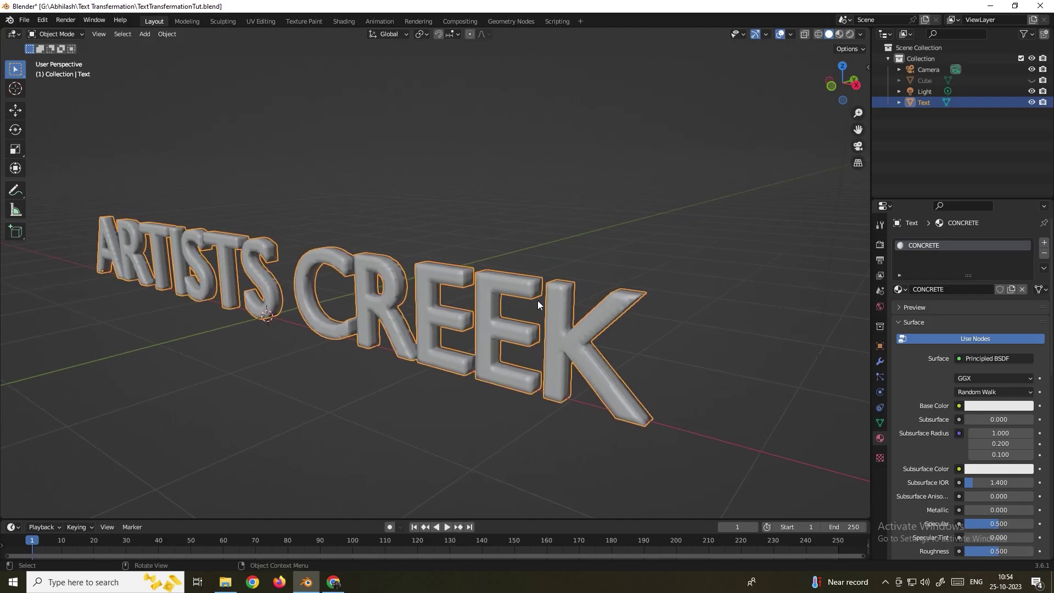
In the Shading workspace, add an Image Texture node to CONCRETE and connect its Color to the Principled BSDF's Base Color
left_click(351, 21)
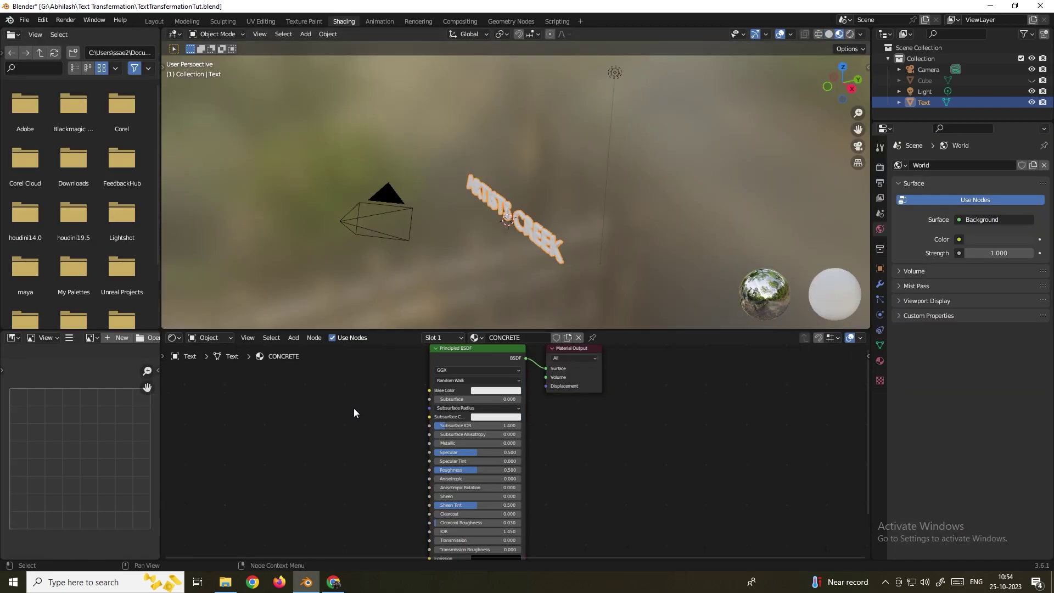
key("shift+a")
left_click(359, 409)
type("imag")
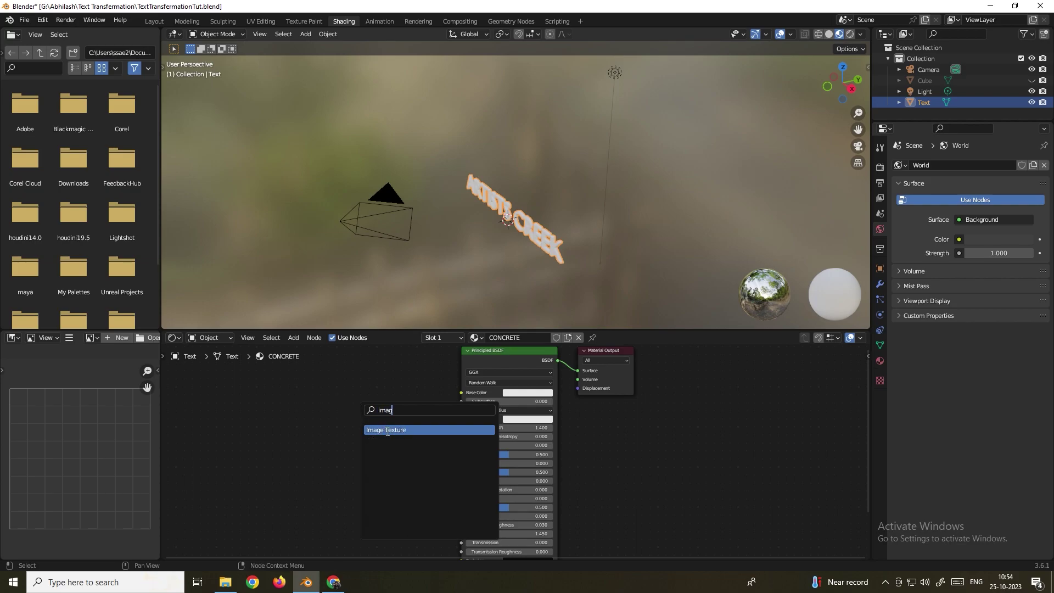
left_click(387, 429)
left_click(329, 397)
left_click_drag(328, 399, 460, 392)
scroll(387, 423, "up", 2)
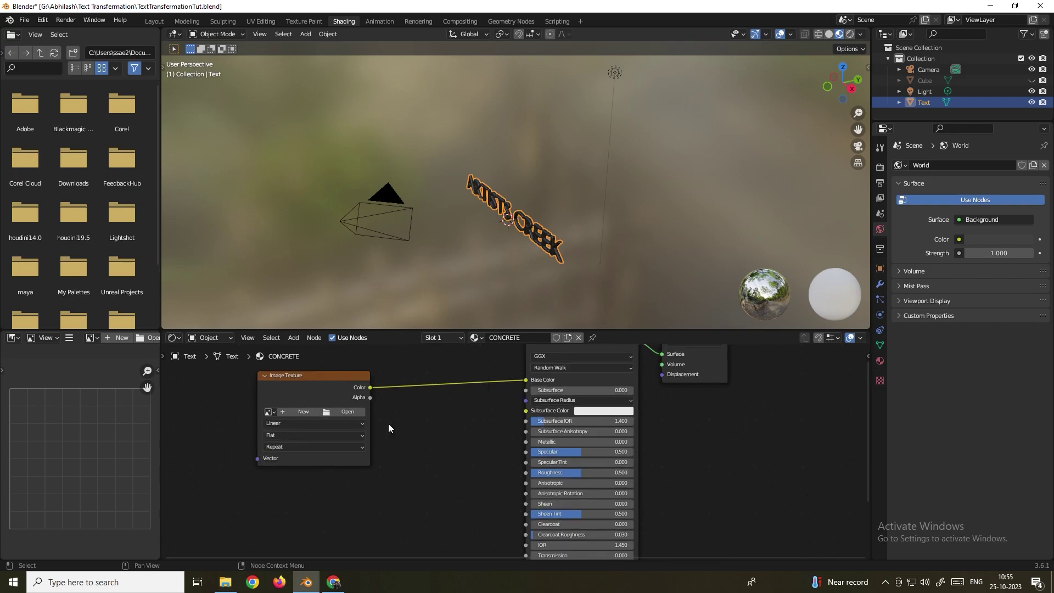
Load light-gray-concrete-wall.jpg into the Image Texture node of the CONCRETE material
left_click(336, 406)
left_click(416, 180)
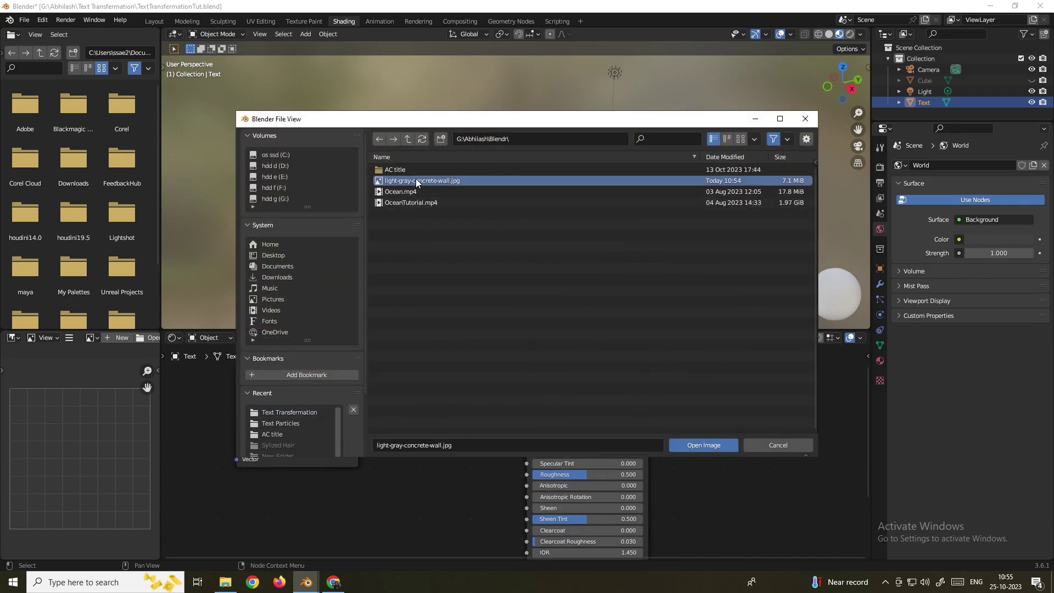
left_click(711, 444)
middle_click_drag(515, 272, 456, 201)
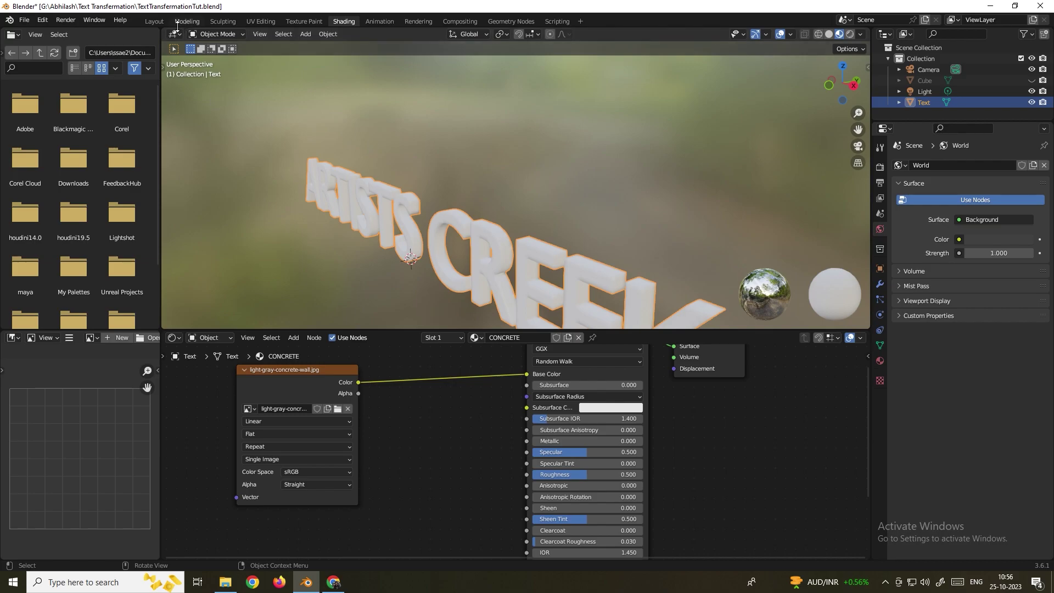
Return to the Layout workspace, show the viewport in Material Preview shading and inspect the text surface up close
left_click(156, 22)
mouse_move(370, 241)
middle_mouse_down()
mouse_move(388, 257)
mouse_move(436, 262)
middle_mouse_up()
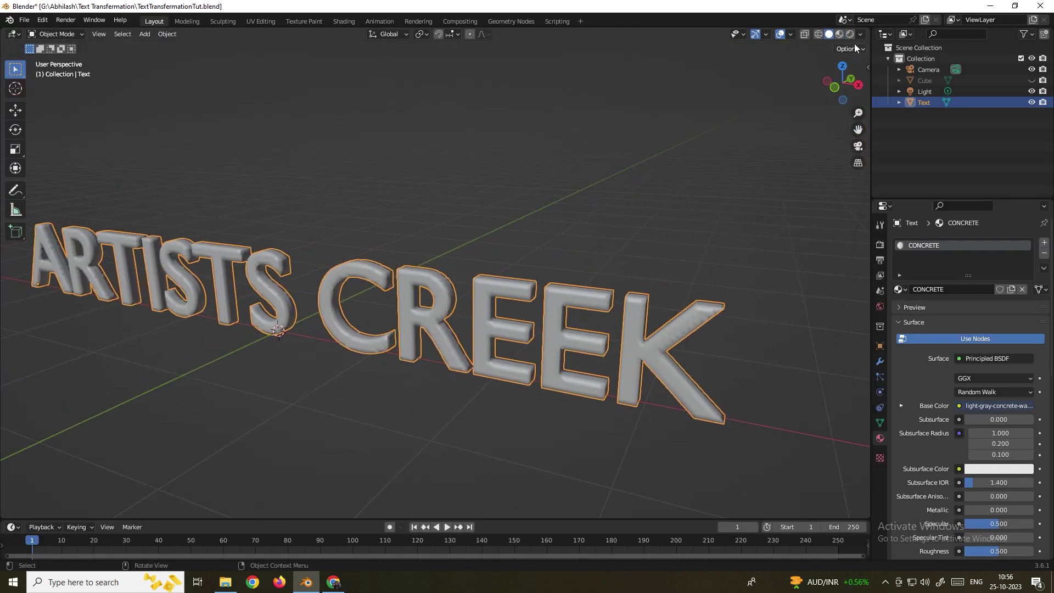
middle_click_drag(855, 44, 830, 39)
left_click(839, 34)
scroll(536, 301, "up", 10)
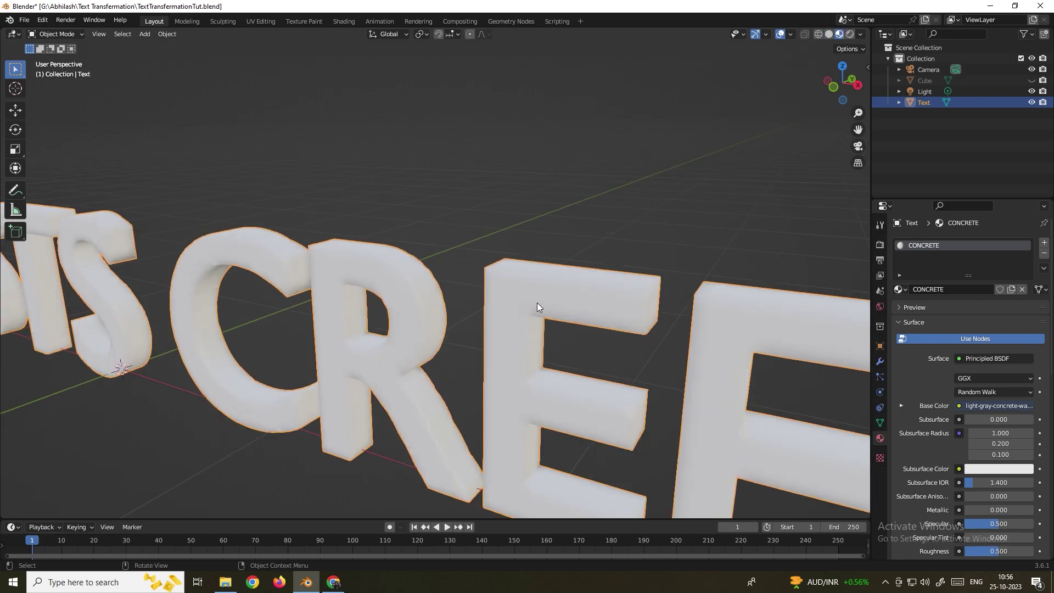
mouse_move(490, 308)
middle_mouse_down()
mouse_move(444, 304)
mouse_move(457, 307)
middle_mouse_up()
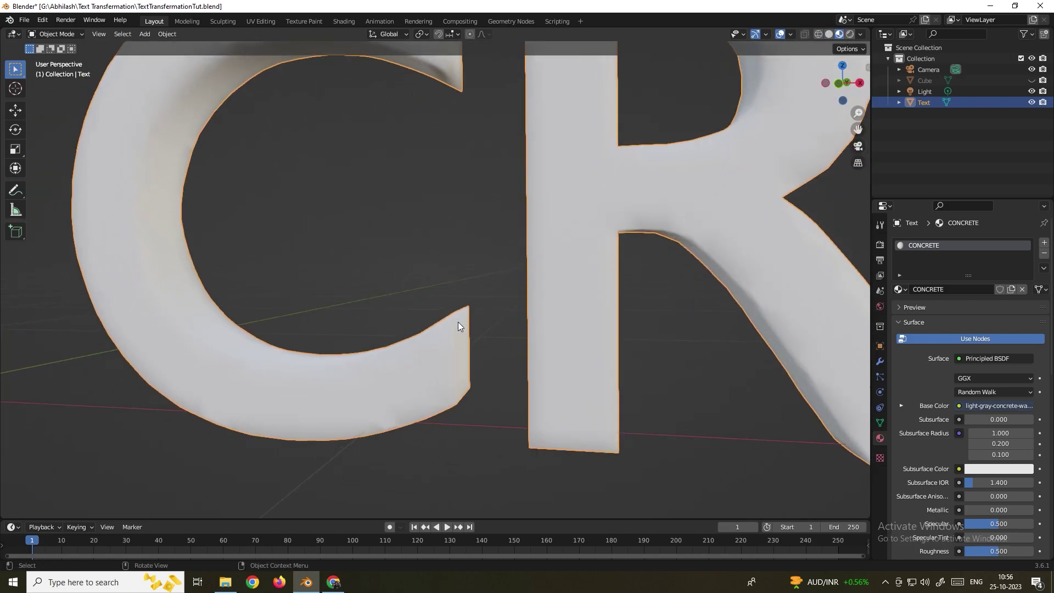
scroll(475, 320, "down", 2)
scroll(528, 309, "down", 6)
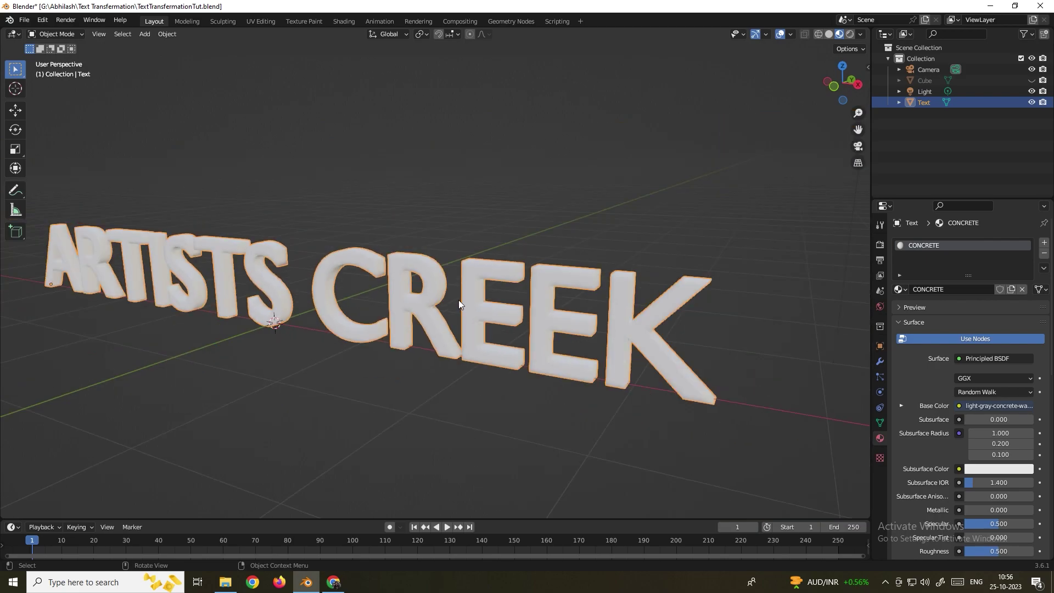
middle_click_drag(429, 298, 476, 226)
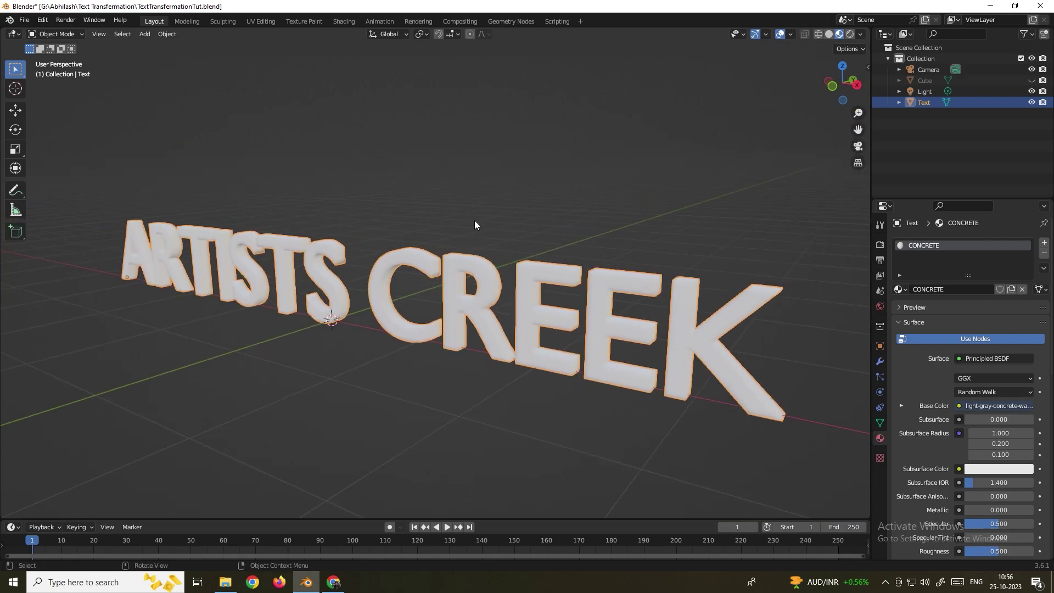
Unwrap all of the text mesh's geometry with Project from View (Bounds) and return to Object Mode
key("Tab")
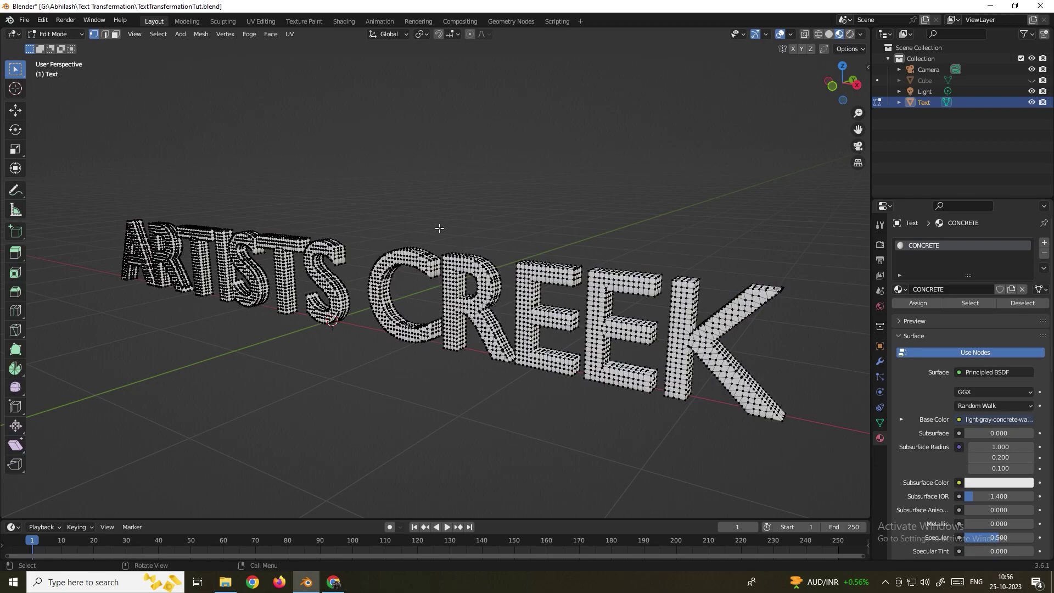
key("a")
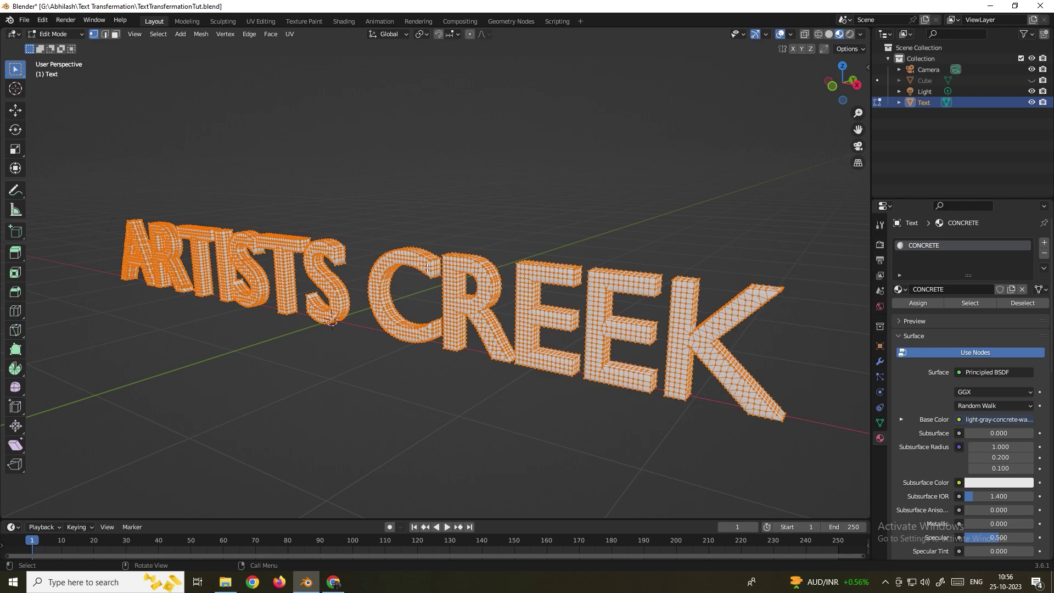
middle_click_drag(481, 281, 472, 277)
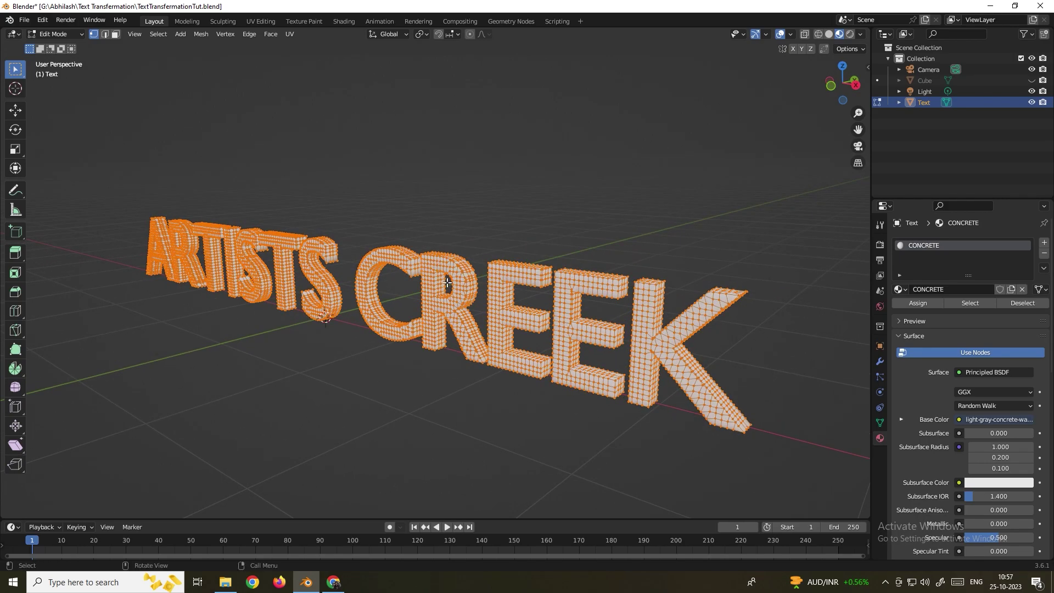
middle_click_drag(446, 294, 506, 285)
key("u")
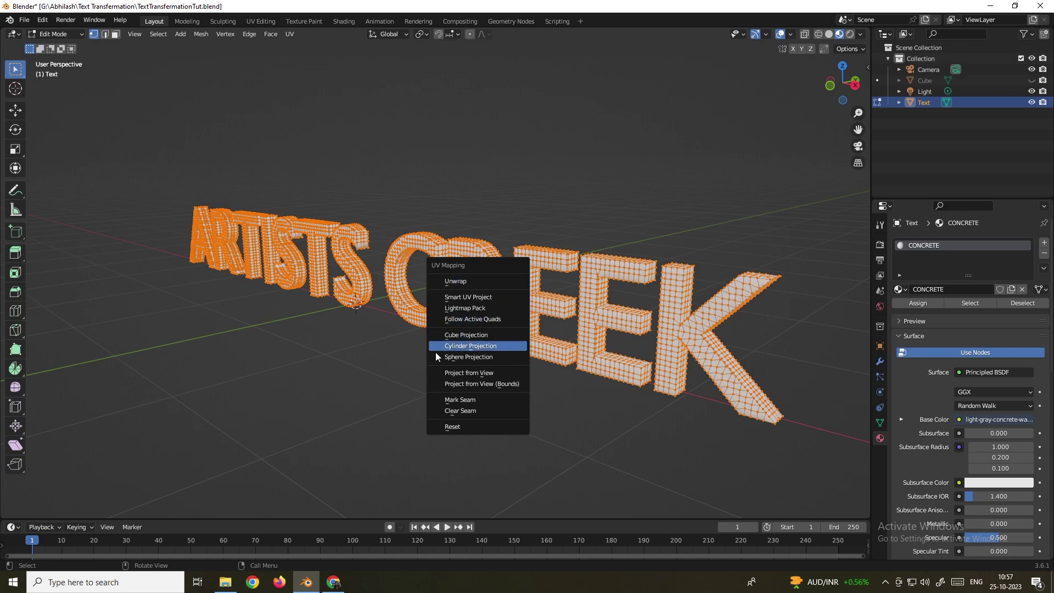
left_click(472, 384)
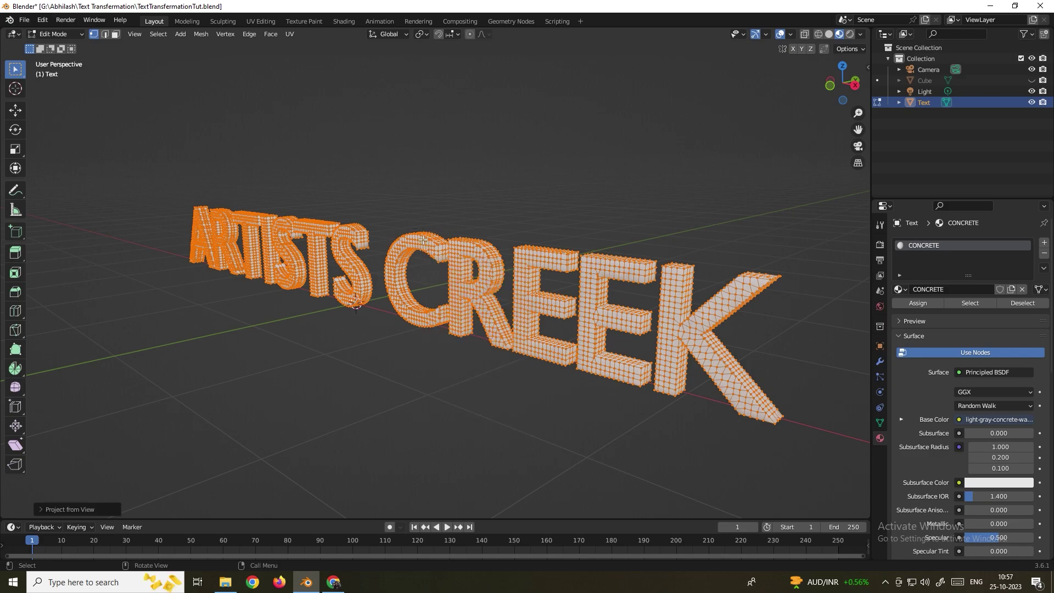
key("Tab")
scroll(588, 288, "up", 5)
middle_click_drag(588, 288, 491, 324)
scroll(491, 325, "down", 2)
scroll(911, 472, "down", 3)
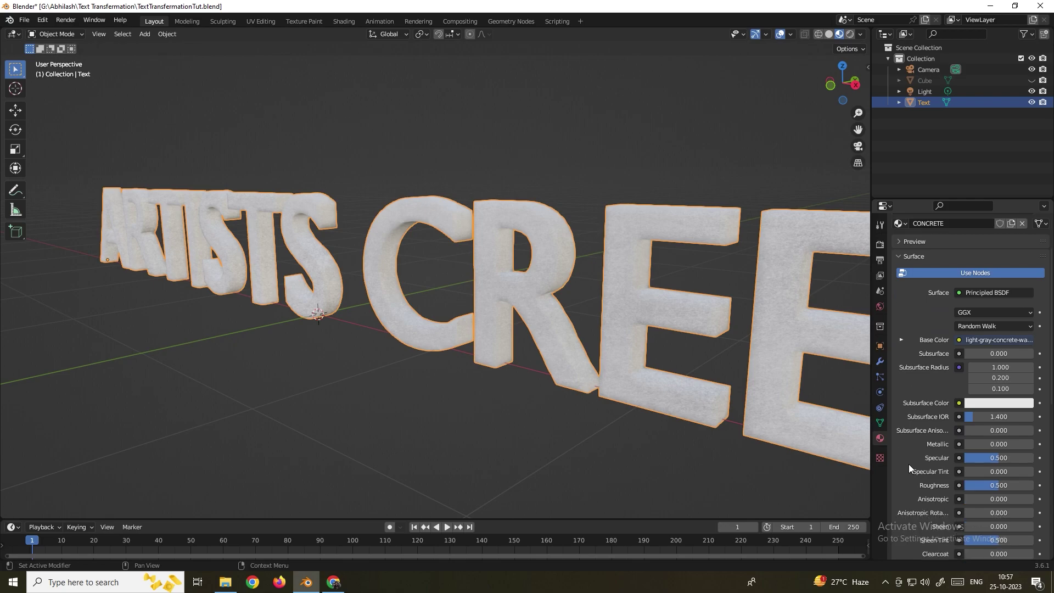
Set the CONCRETE material's Roughness to 1.000 and inspect the letters
left_click_drag(968, 485, 1034, 484)
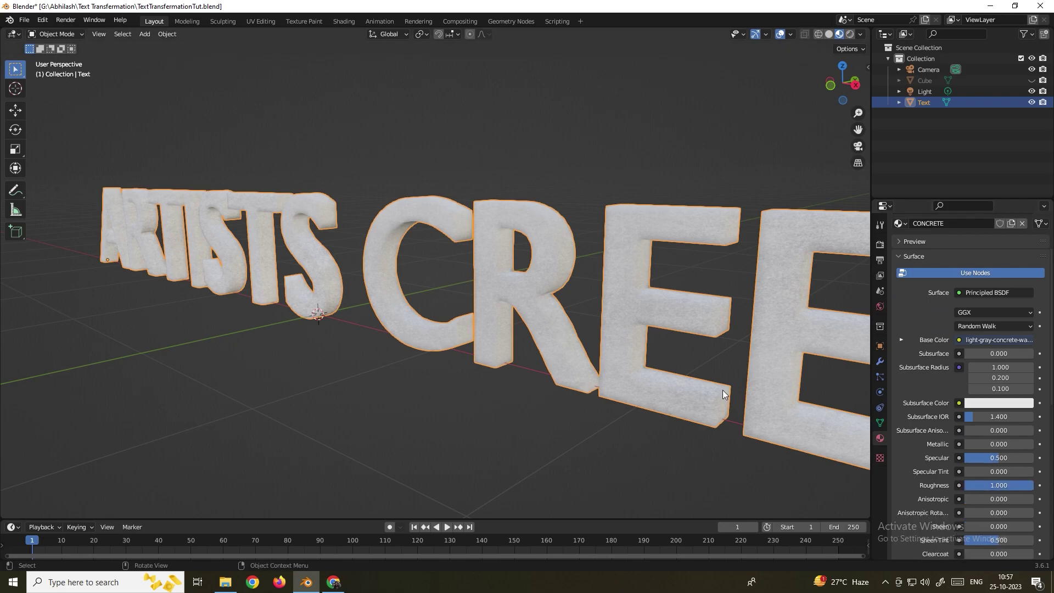
middle_click_drag(545, 279, 473, 278)
scroll(441, 273, "up", 5)
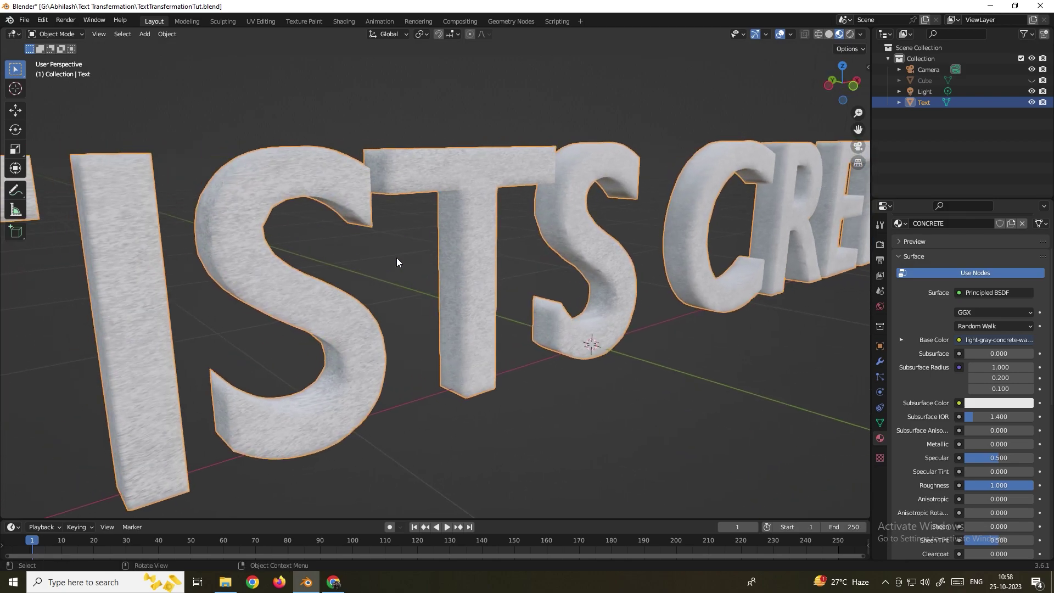
In the Shading workspace, add a Displacement node below the Material Output node
left_click(349, 21)
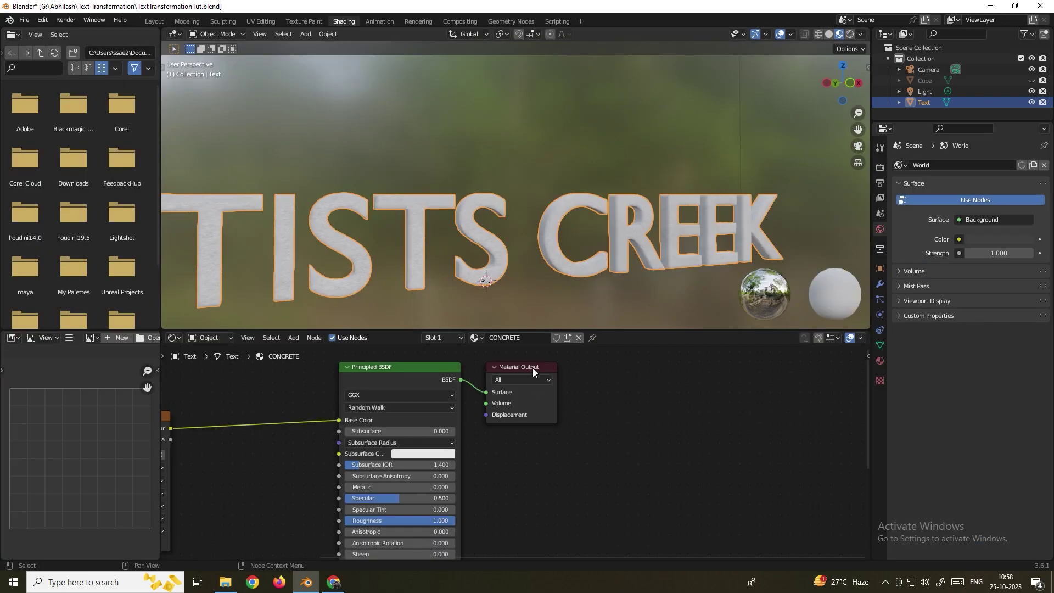
key("shift+a")
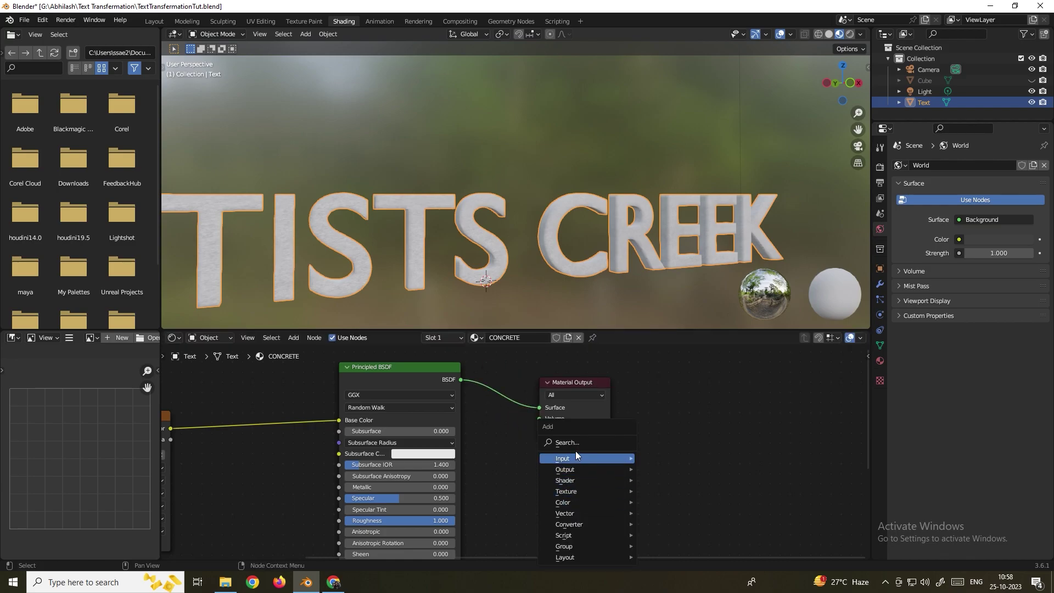
type("dis")
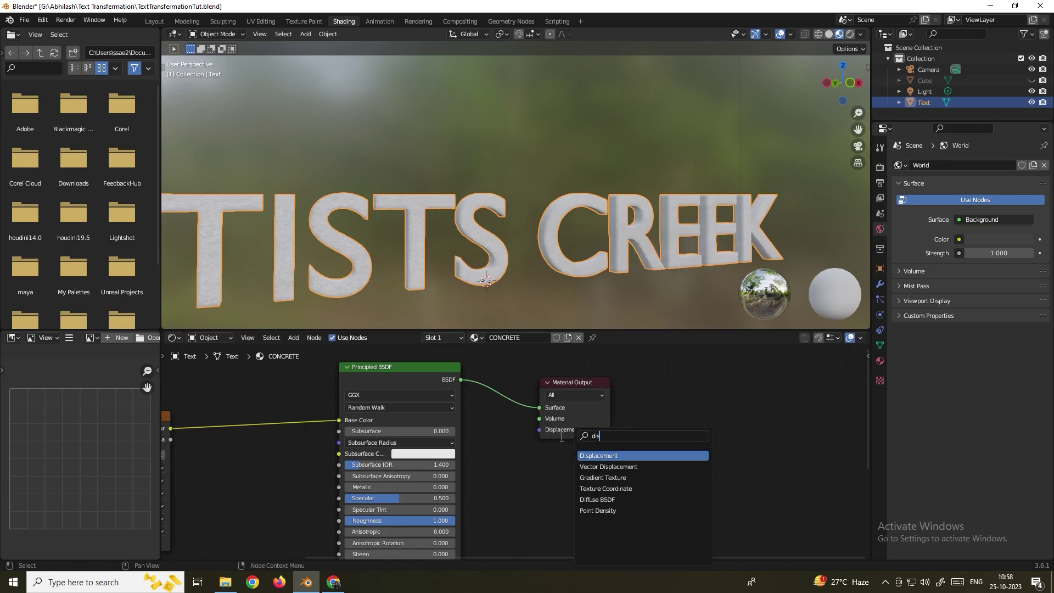
key("Return")
left_click(540, 459)
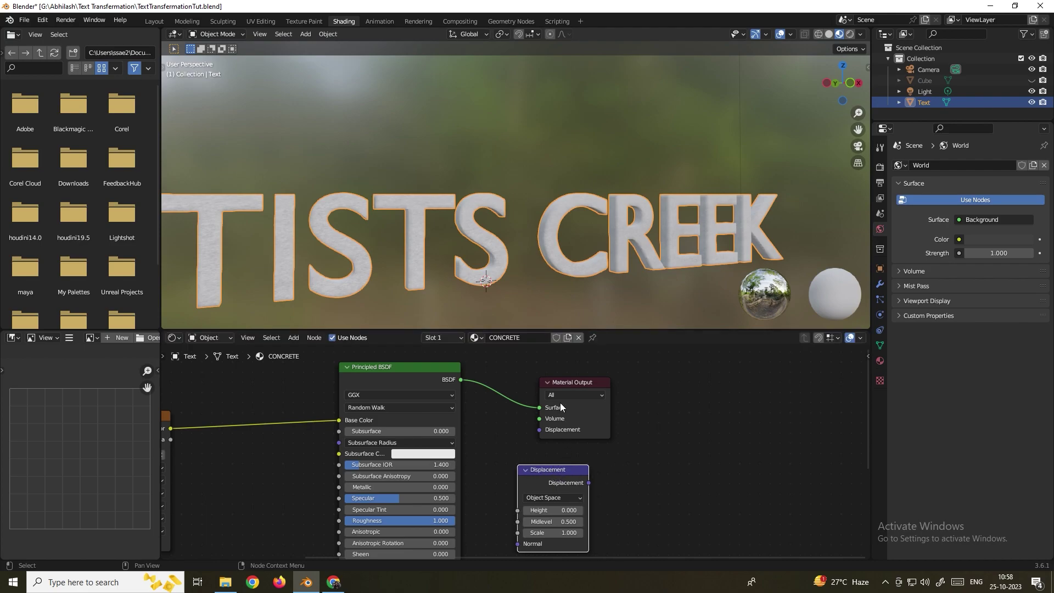
Connect the Displacement node to the Material Output's Displacement and the concrete image's Color to its Height
left_click_drag(565, 385, 617, 378)
left_click_drag(589, 482, 593, 424)
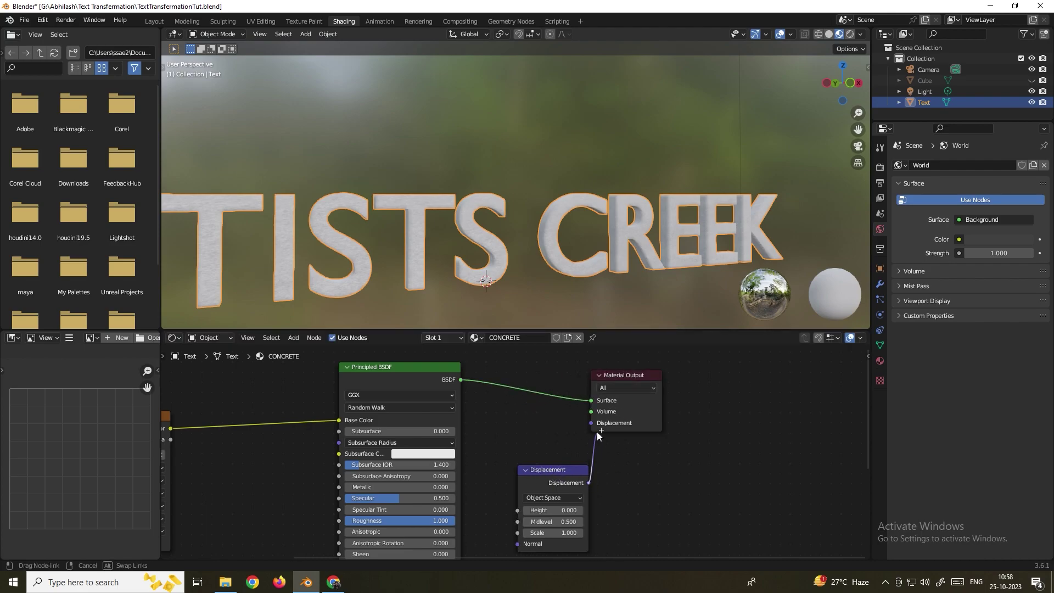
middle_click_drag(221, 406, 285, 394)
left_click_drag(235, 417, 571, 473)
scroll(475, 265, "up", 4)
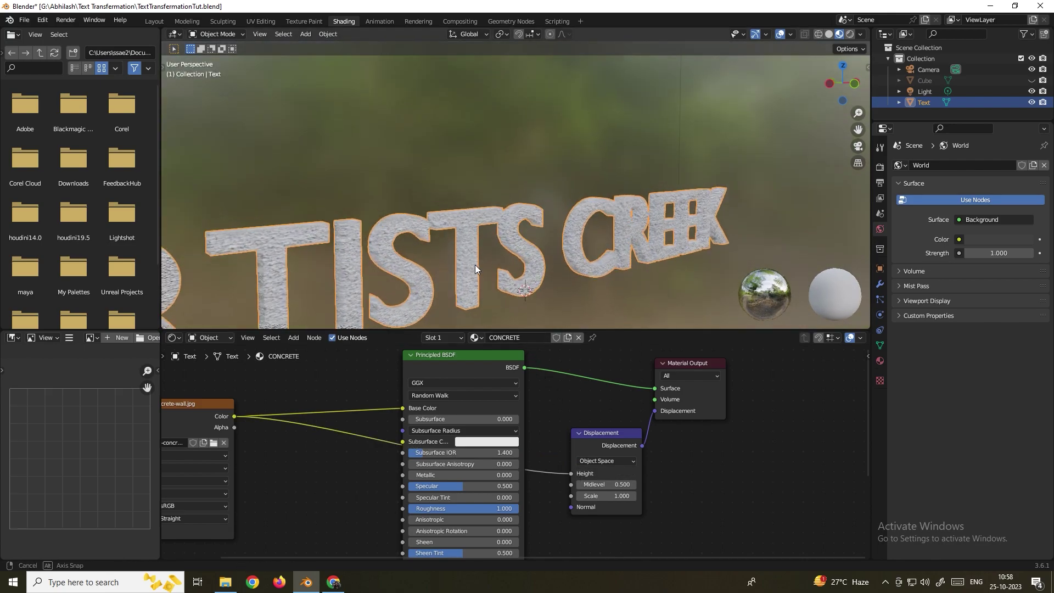
scroll(517, 264, "up", 5)
scroll(567, 201, "up", 3)
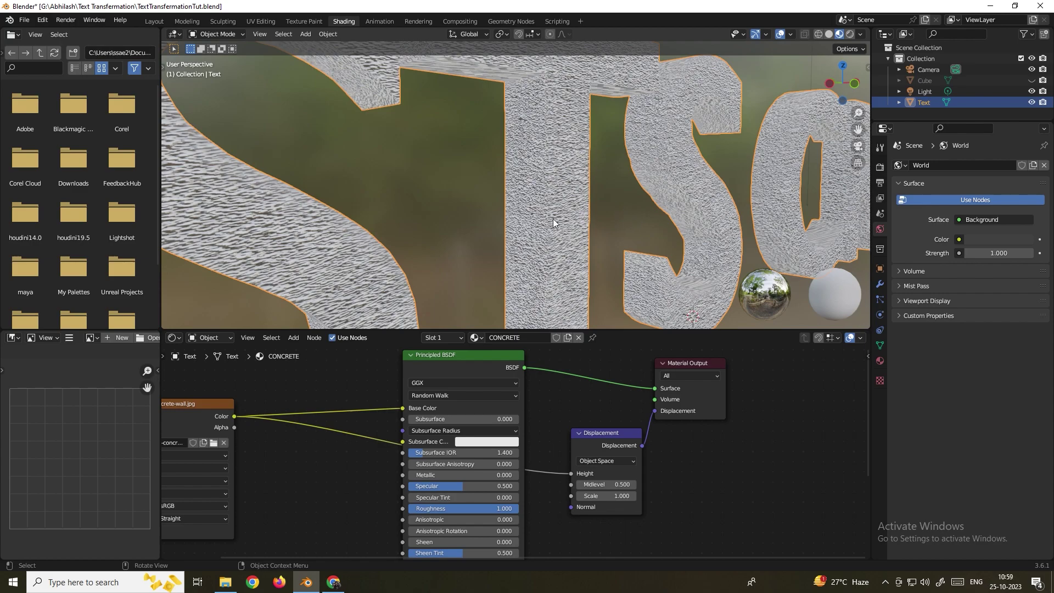
Reduce the Displacement node's Scale to 0.01
left_click(591, 496)
type("0.1")
key("Return")
left_click(604, 496)
type("0.01")
key("Return")
middle_click_drag(551, 236, 650, 286)
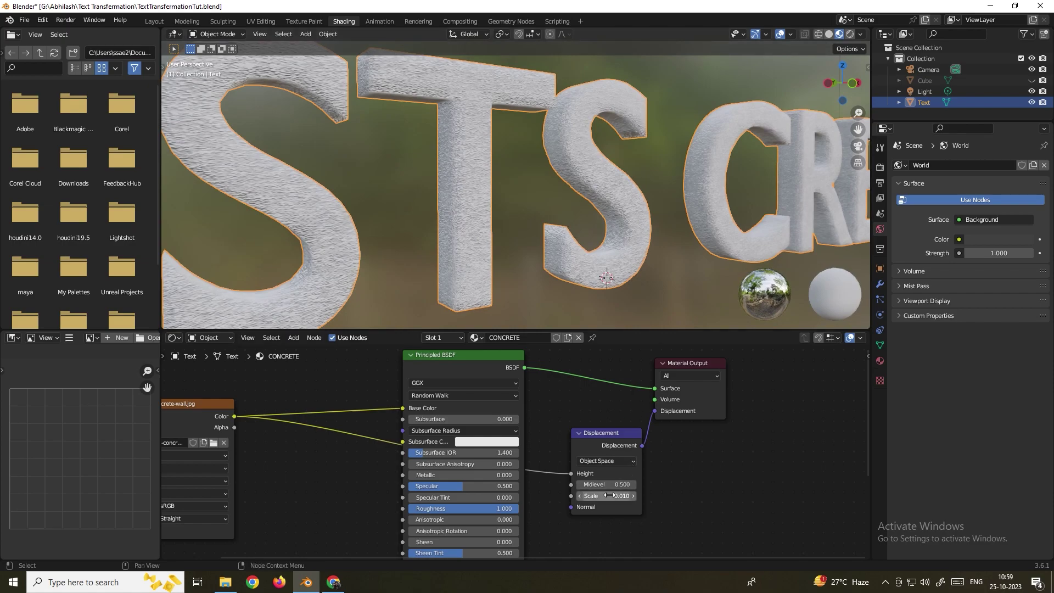
scroll(516, 172, "down", 2)
Return to the Layout workspace and unhide the cube
left_click(162, 22)
scroll(431, 206, "down", 6)
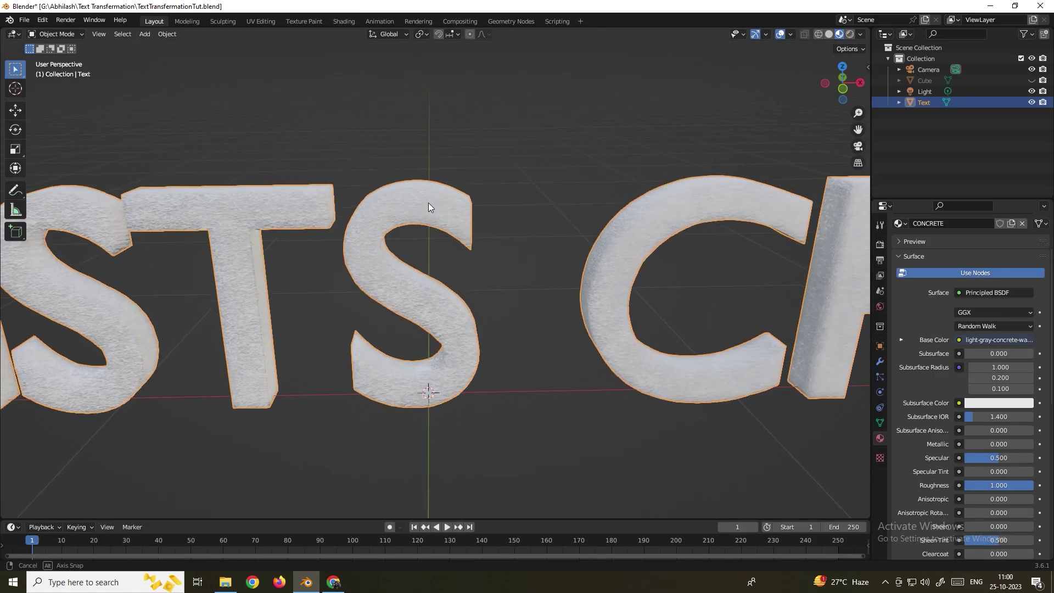
key("alt+h")
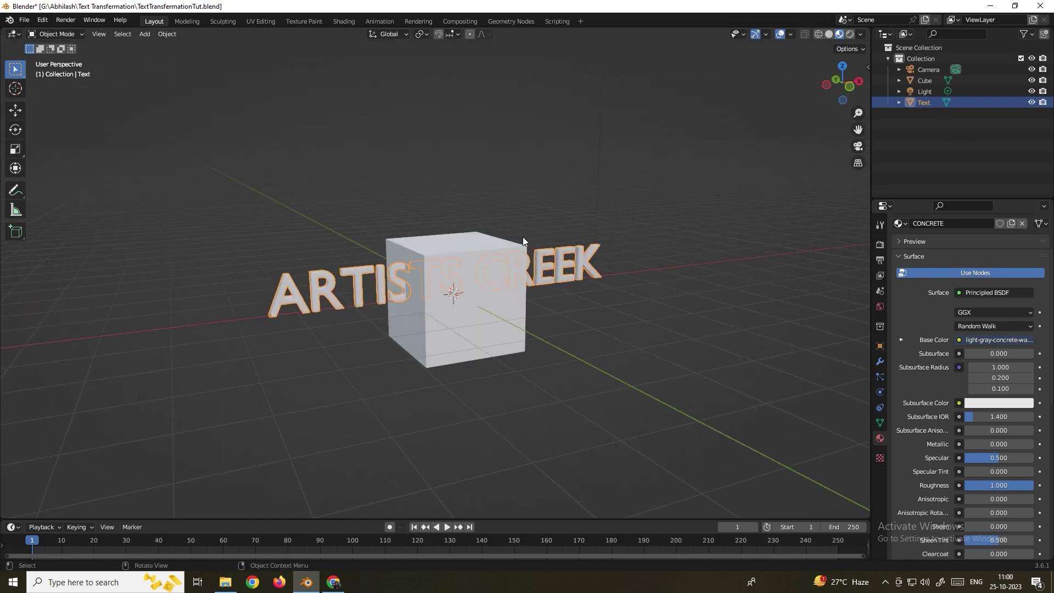
middle_click_drag(523, 237, 493, 235)
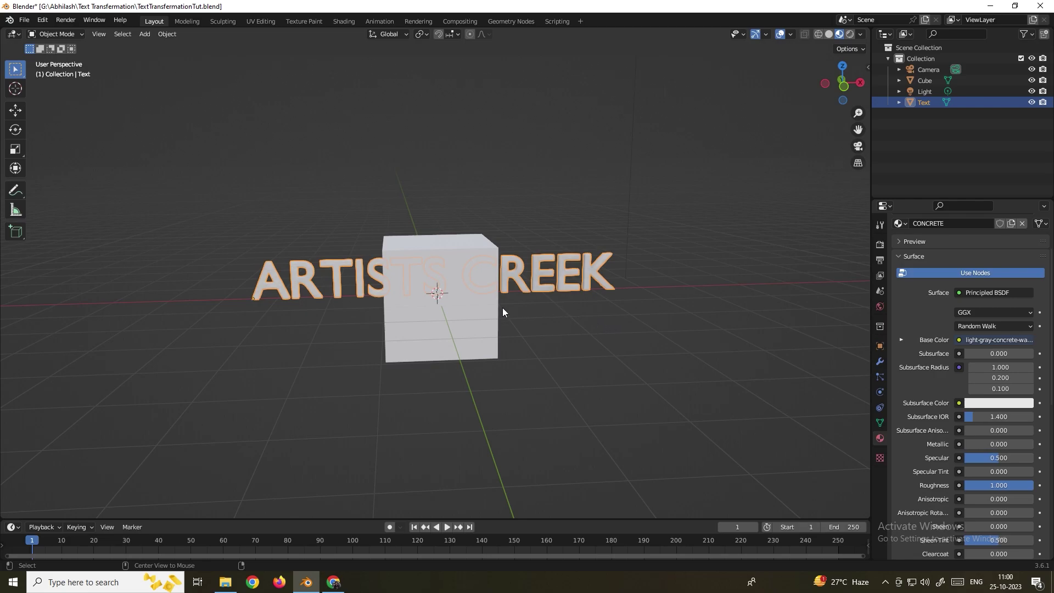
In Edit Mode, scale the cube into a long, thin slab that encloses the whole ARTISTS CREEK text
key("KP_1")
left_click(523, 329)
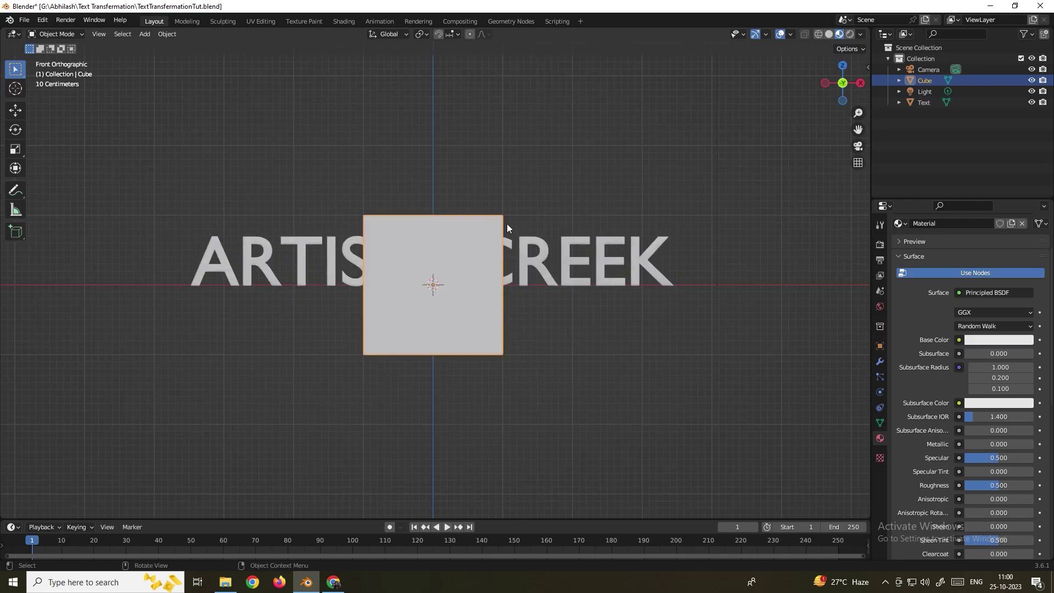
key("Tab")
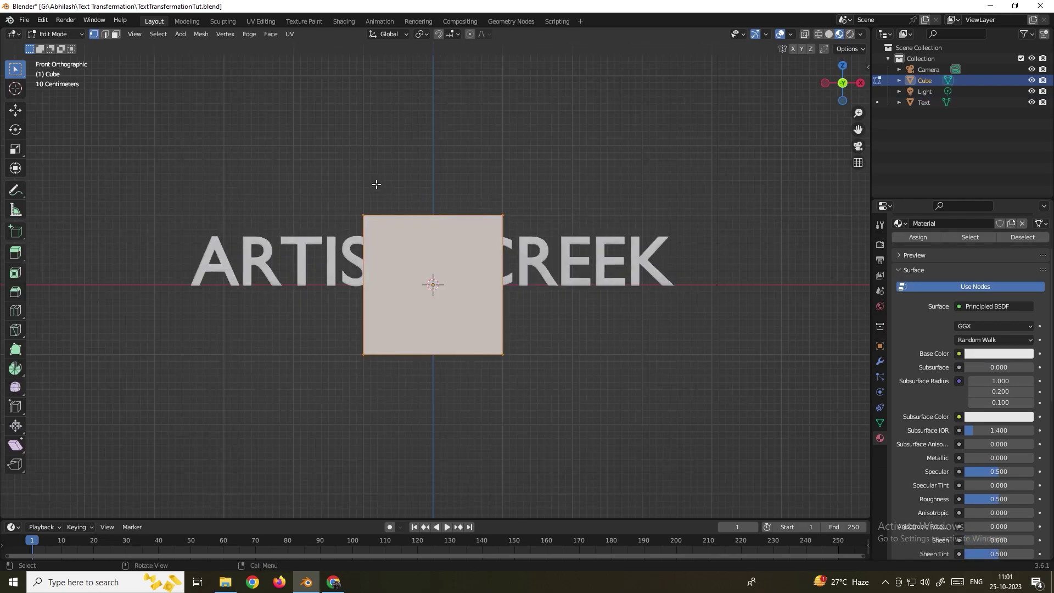
key("s")
key("z")
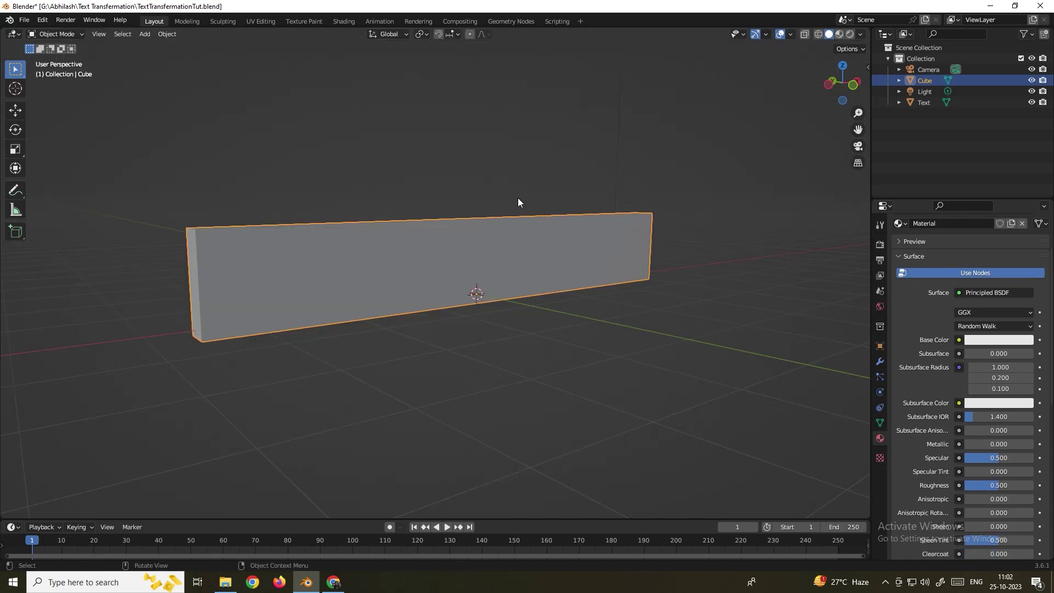
Bevel all edges of the slab with 5 segments and a width of about 0.056 m, then return to Object Mode
middle_click_drag(518, 202, 402, 240)
key("Tab")
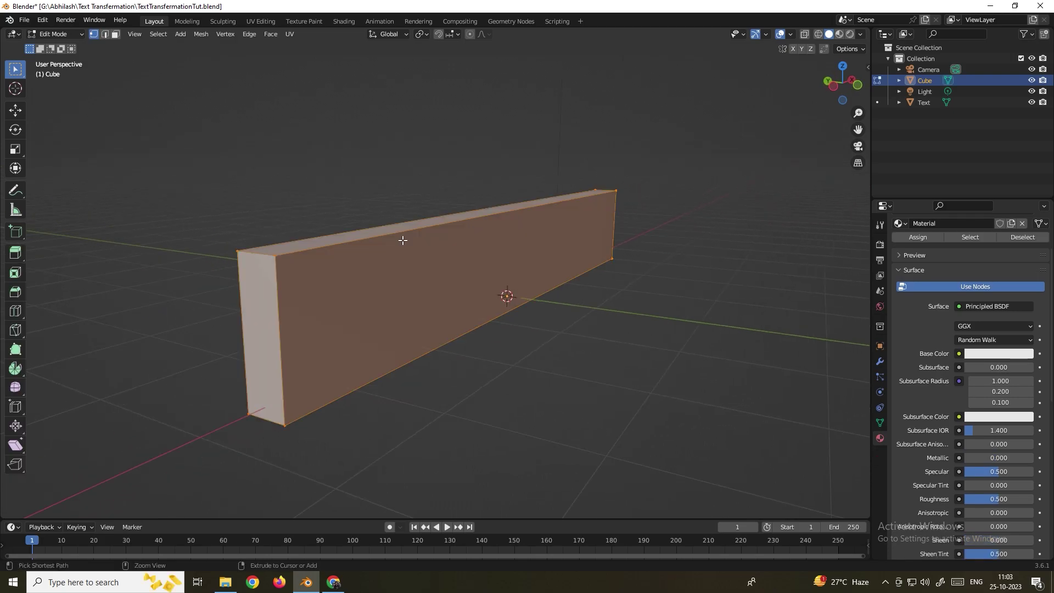
key("ctrl+b")
scroll(400, 292, "up", 4)
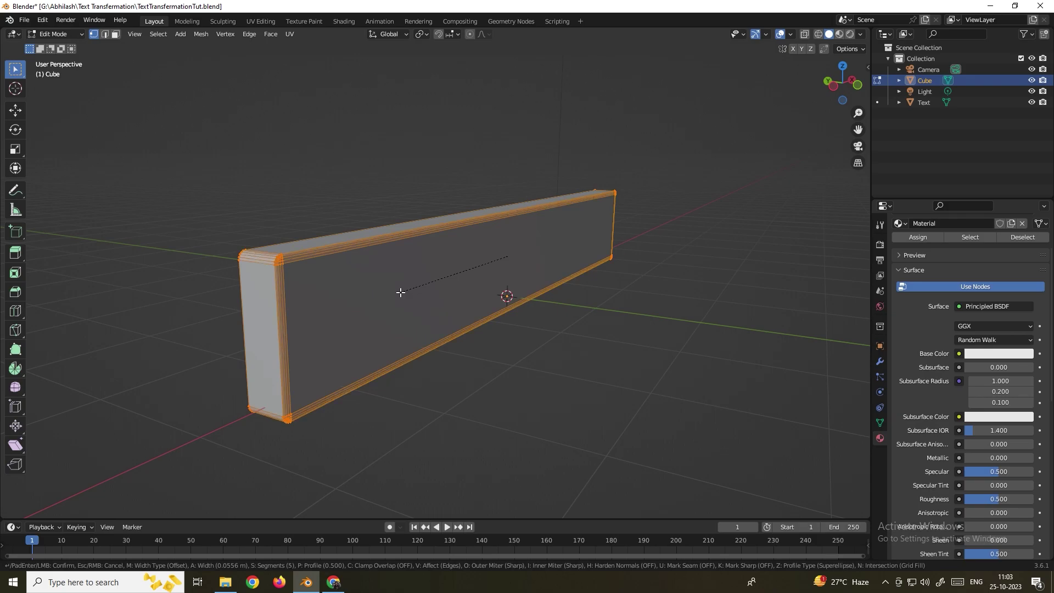
left_click(401, 293)
key("Tab")
middle_click_drag(400, 292, 611, 313)
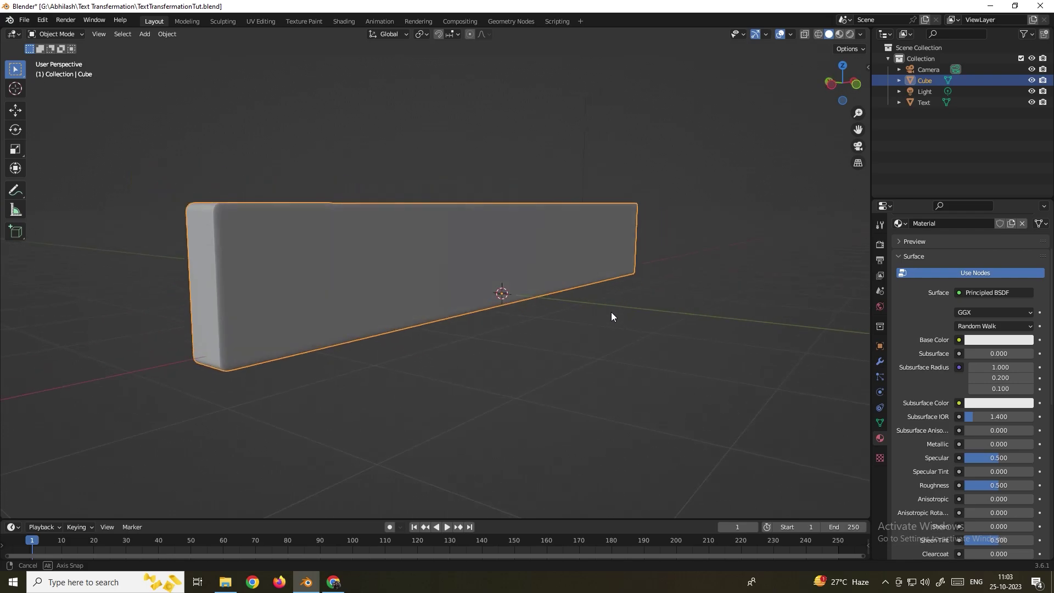
middle_click_drag(489, 287, 392, 280)
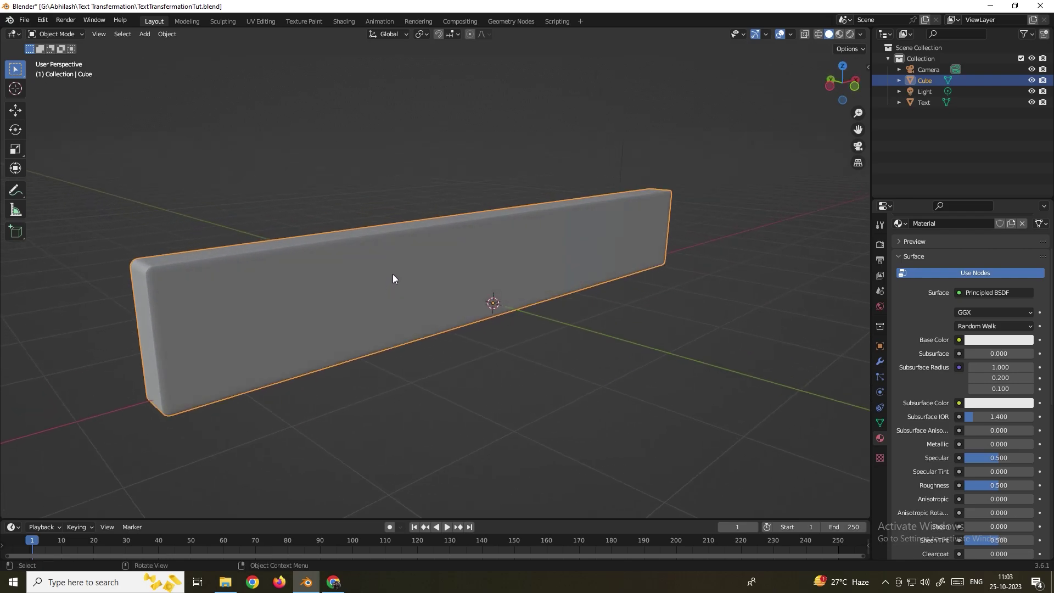
Add a Remesh modifier to the slab and set its mode to Sharp
left_click(490, 376)
left_click(442, 314)
left_click(880, 361)
left_click(933, 243)
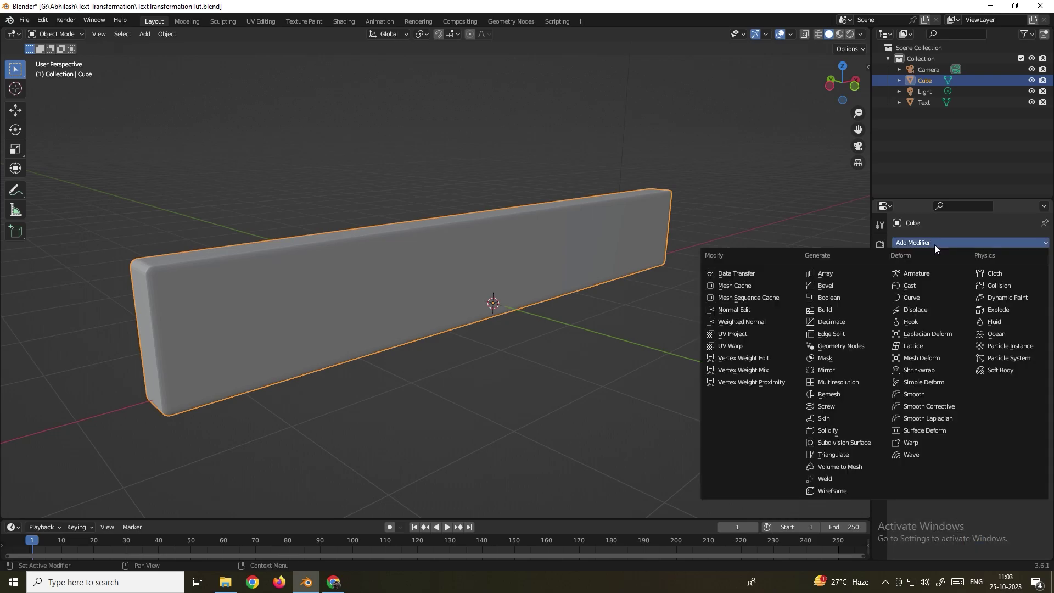
left_click(828, 394)
middle_click_drag(696, 275, 685, 274)
left_click(994, 277)
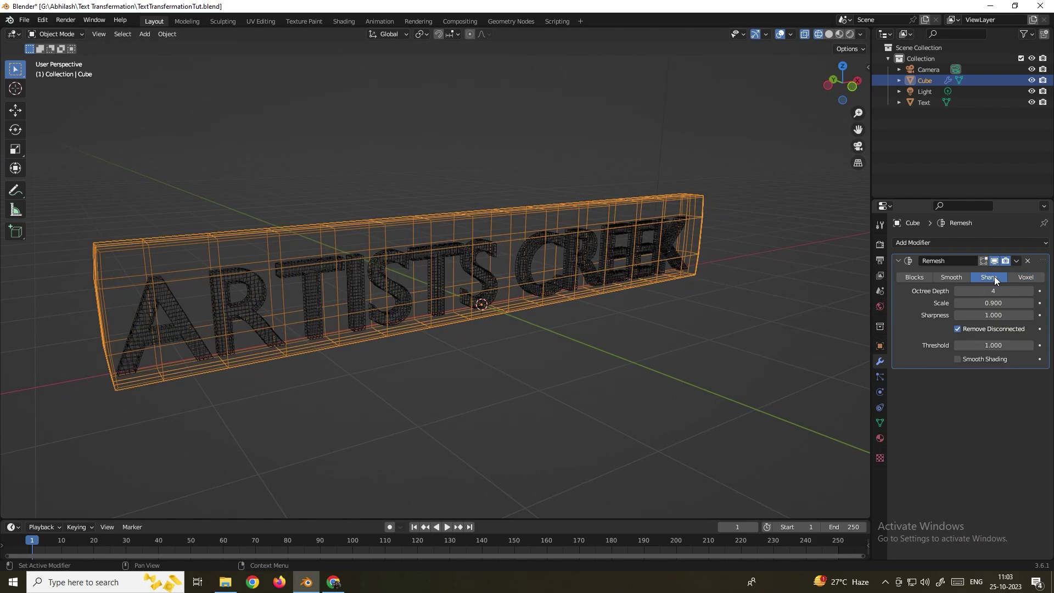
Increase the Remesh modifier's octree depth to give the slab a denser grid, and apply the modifier
left_click(1030, 291)
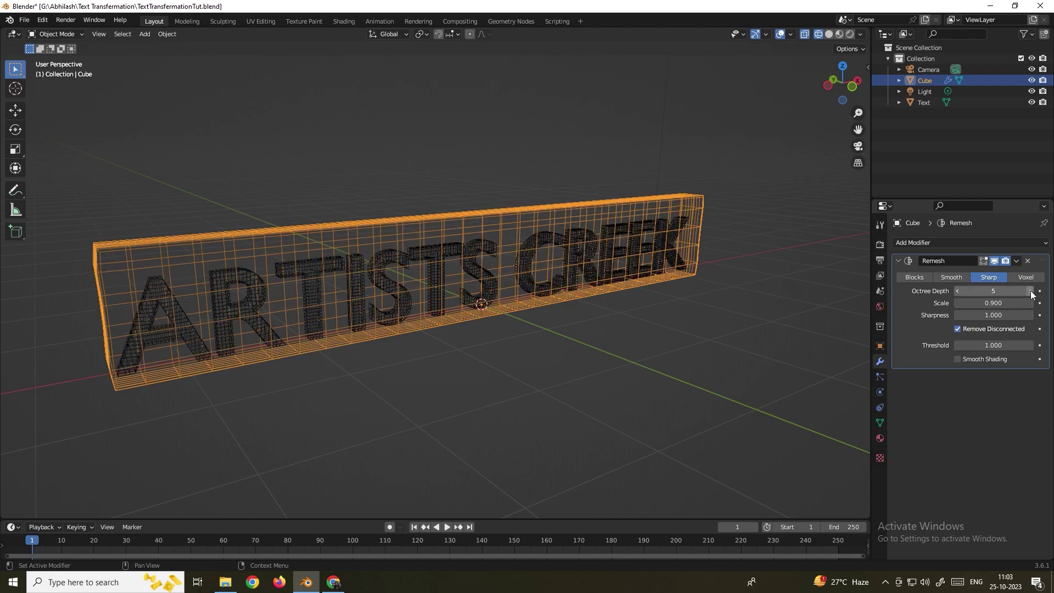
left_click(1030, 291)
middle_click_drag(450, 301, 561, 262)
left_click(1029, 291)
left_click(1016, 261)
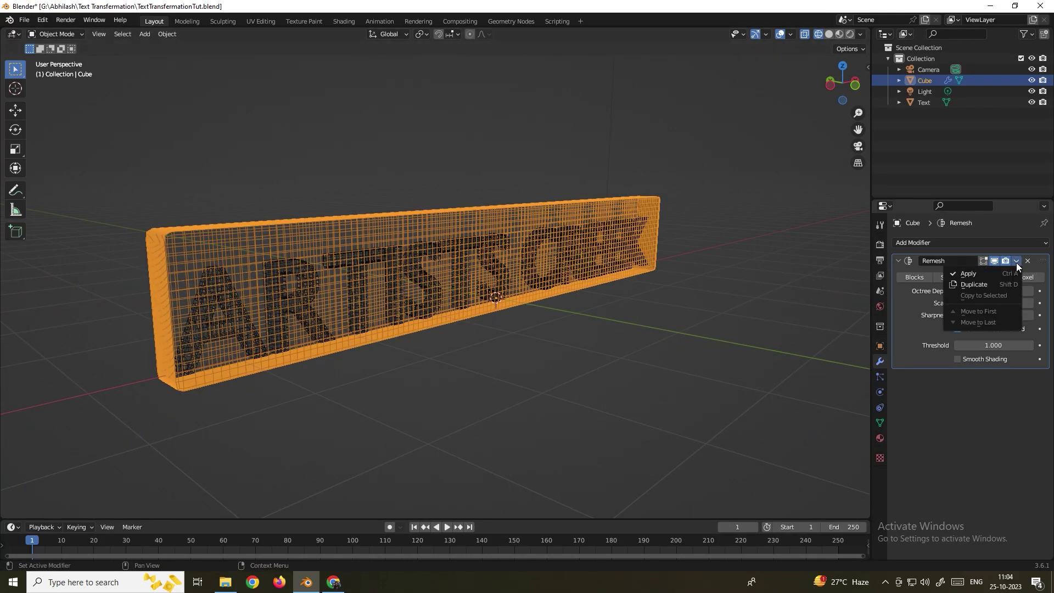
left_click(986, 271)
middle_click_drag(677, 262, 662, 270)
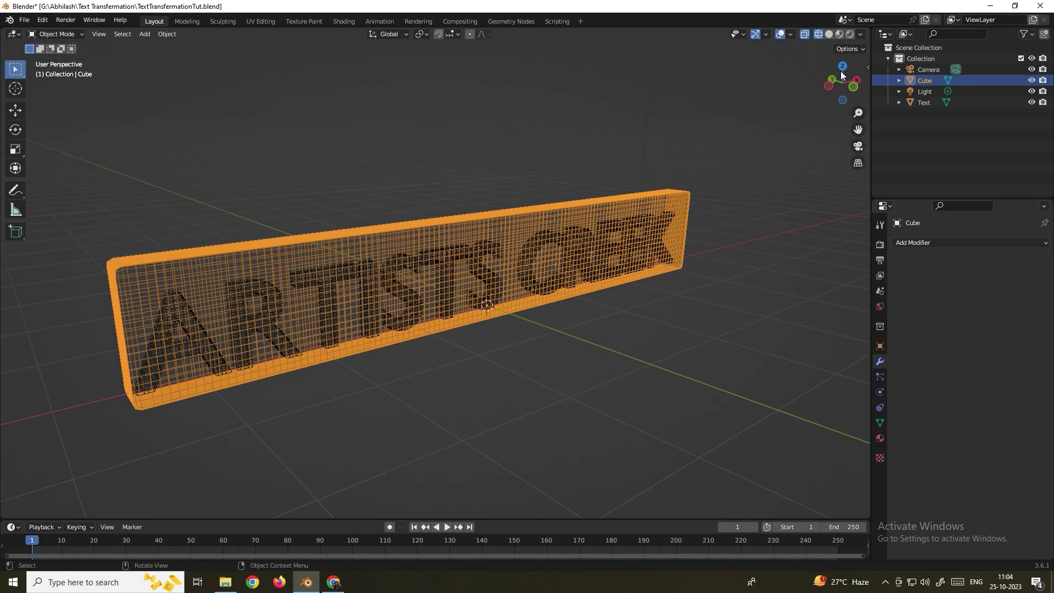
Switch to solid shading and add a Wireframe modifier with a thickness of 0.05 m to the slab
left_click(829, 35)
mouse_move(479, 243)
middle_mouse_down()
mouse_move(400, 245)
mouse_move(429, 248)
mouse_move(409, 259)
middle_mouse_up()
scroll(433, 255, "down", 4)
scroll(422, 263, "up", 1)
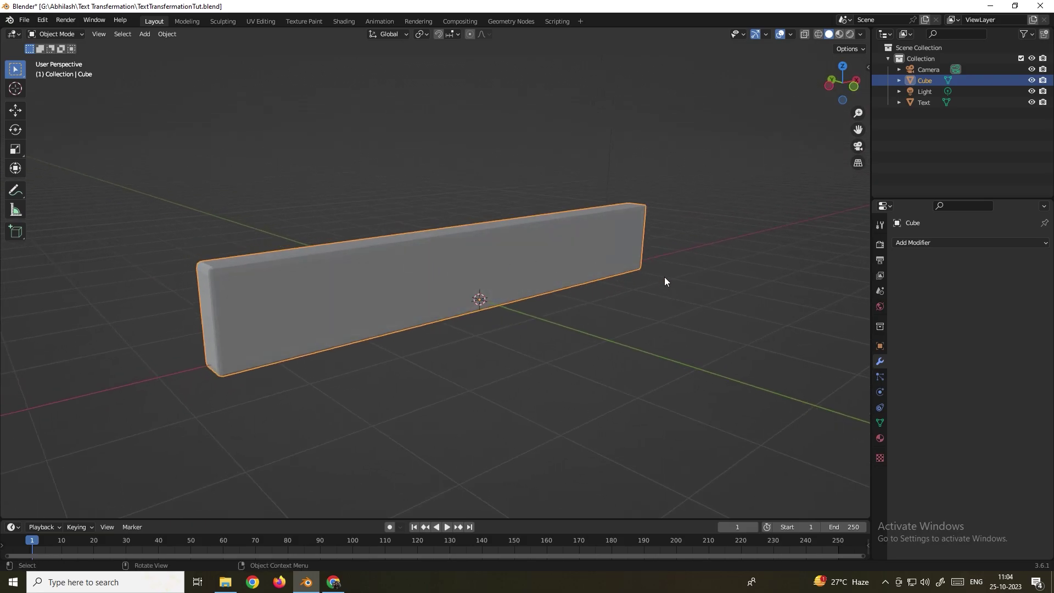
left_click(630, 290)
key("ctrl+z")
left_click(929, 245)
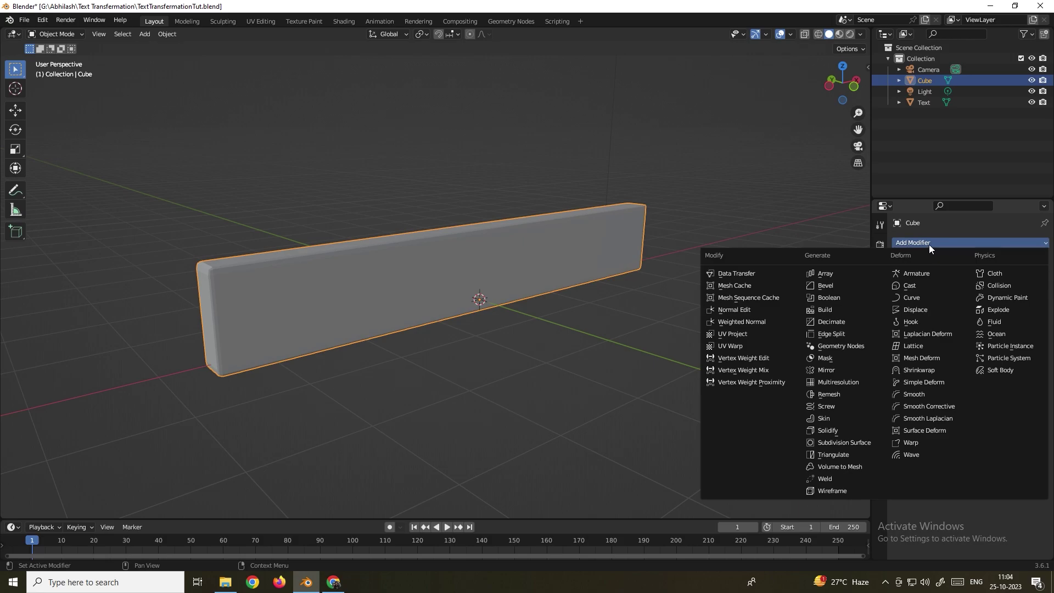
left_click(832, 490)
double_click(1007, 277)
type("0.05")
key("Return")
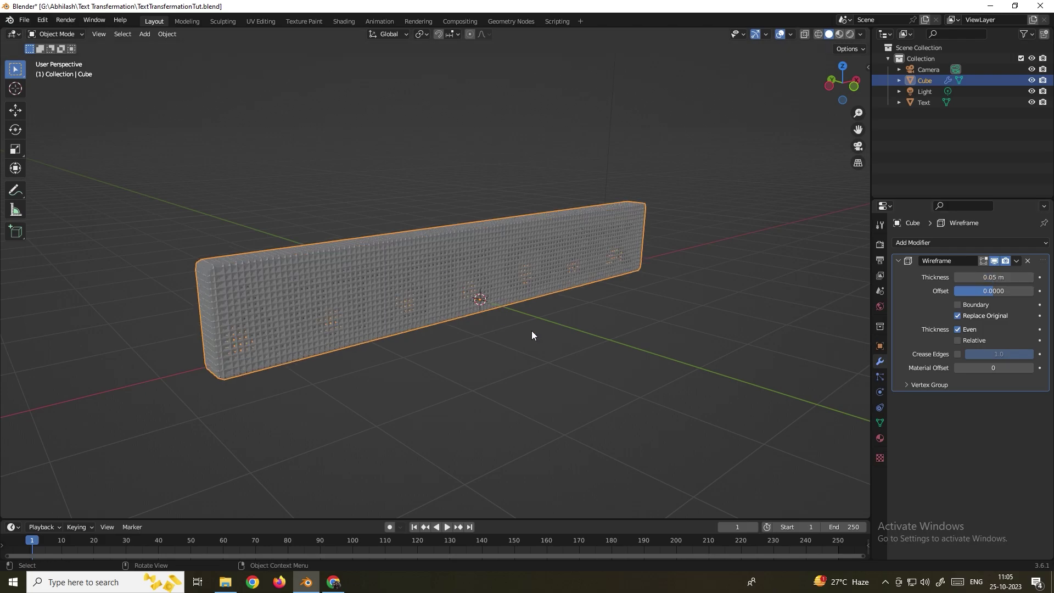
Turn off Even thickness and Replace Original in the Wireframe modifier and set its offset to -1
left_click(969, 329)
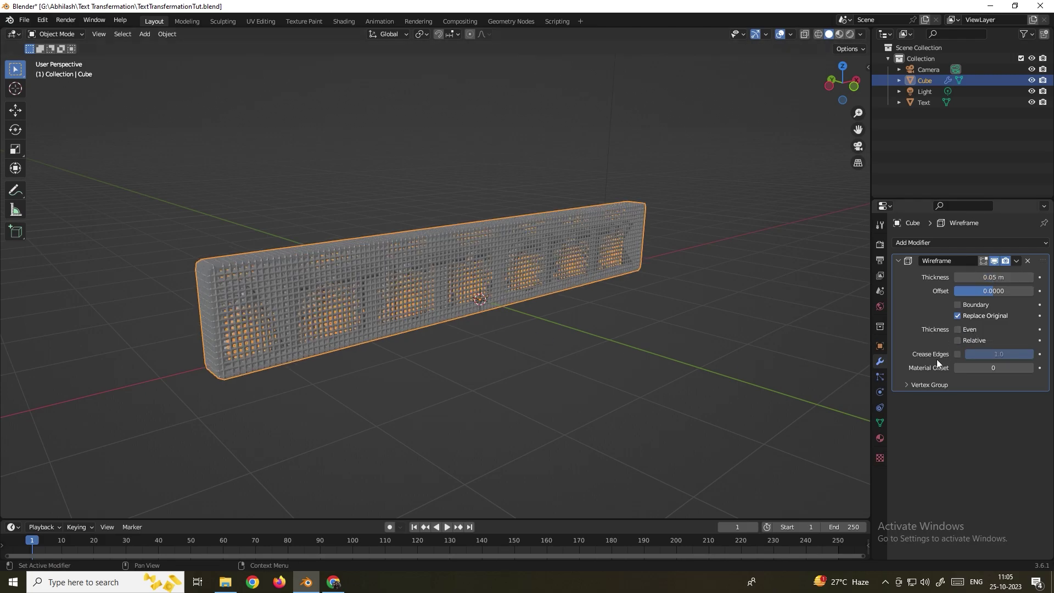
left_click(956, 316)
middle_click_drag(467, 314, 416, 269)
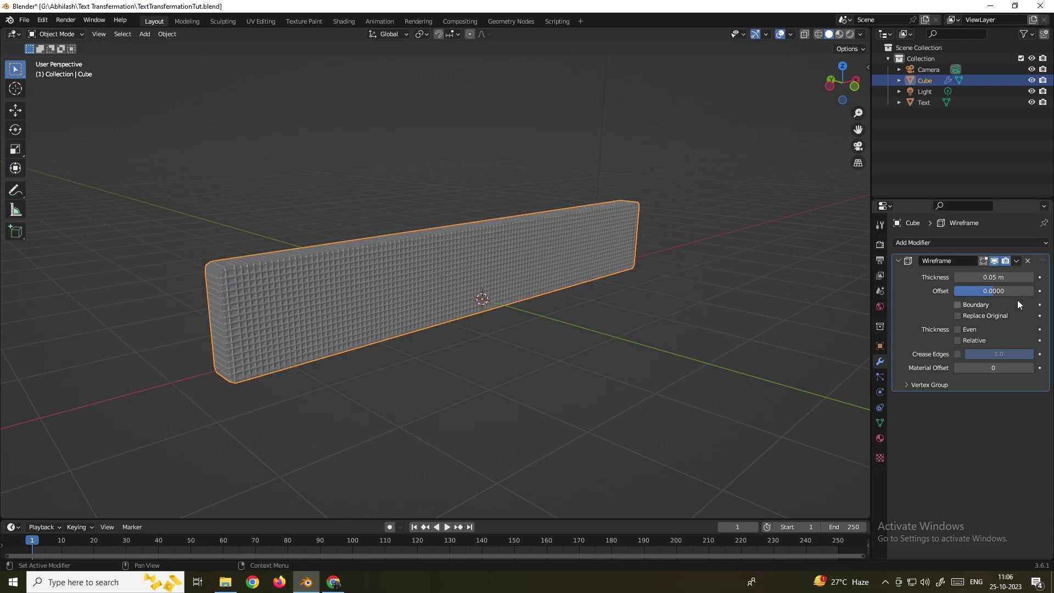
left_click(997, 289)
type("-1")
key("Return")
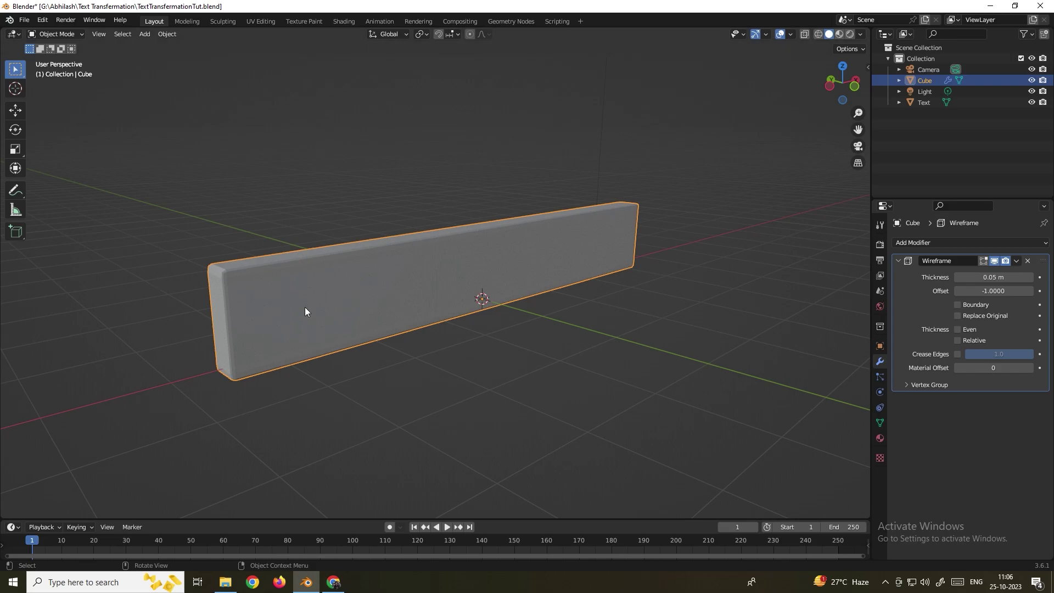
middle_click_drag(358, 283, 433, 344)
left_click(433, 343)
left_click(429, 287)
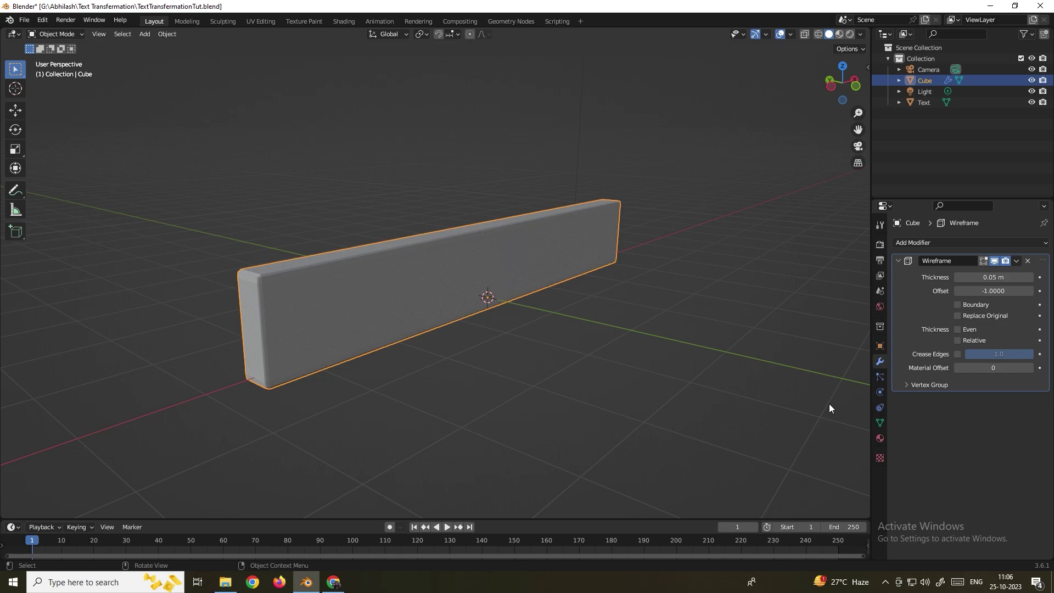
Replace the slab's material with the existing CONCRETE material
left_click(879, 438)
left_click(900, 289)
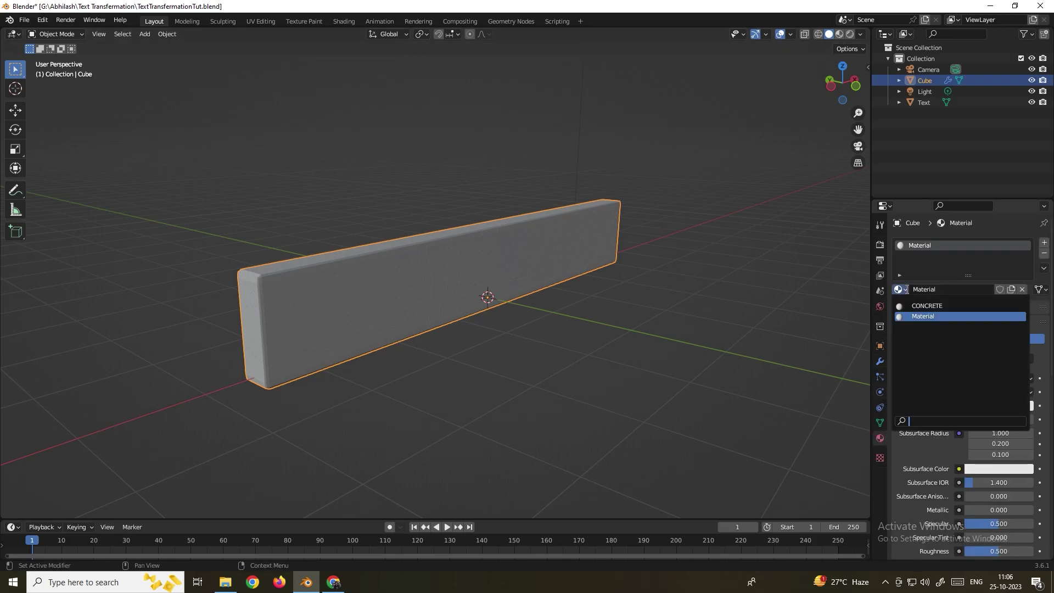
left_click(939, 307)
middle_click_drag(624, 287, 473, 284)
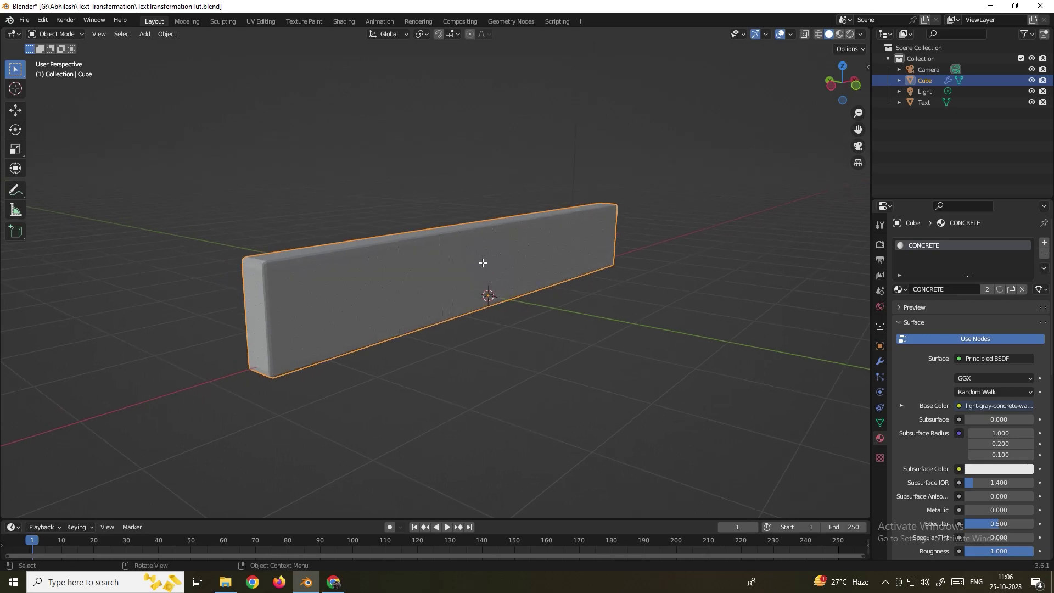
In Edit Mode, UV-map the whole slab with Project from View (Bounds), then return to Object Mode
key("Tab")
key("a")
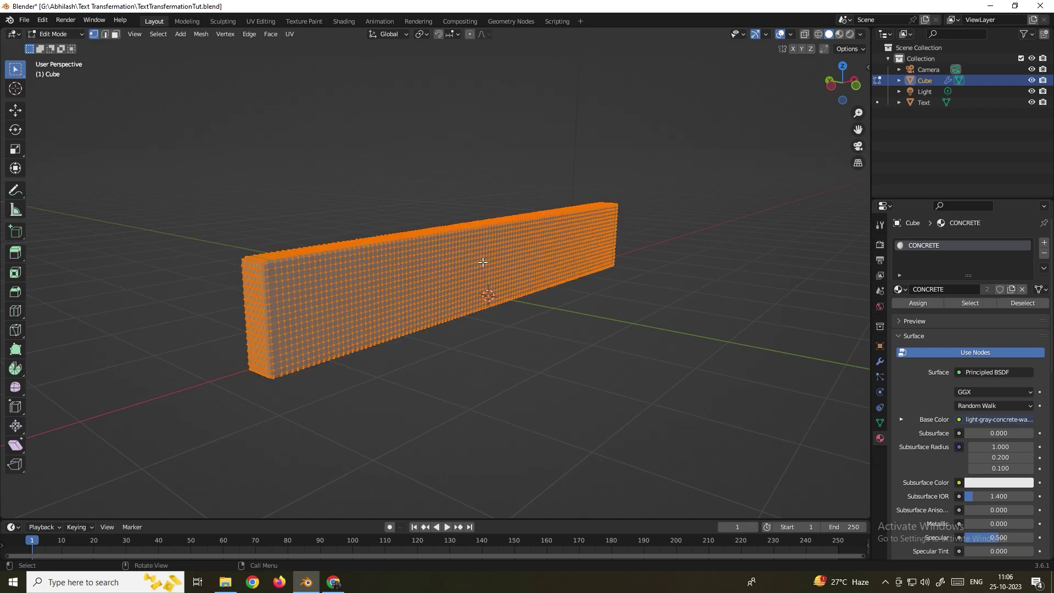
key("u")
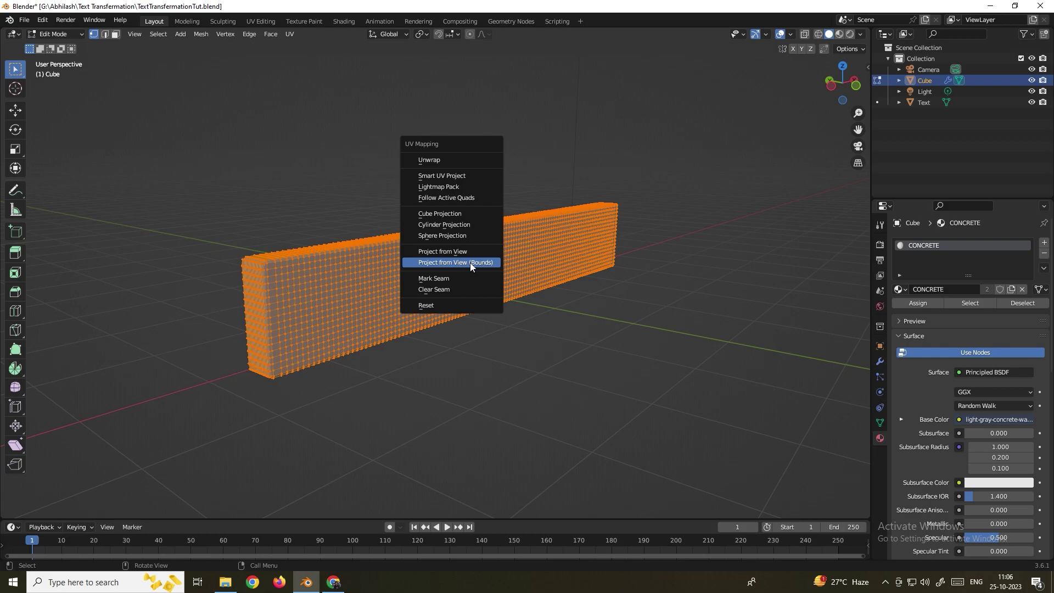
left_click(470, 263)
key("Tab")
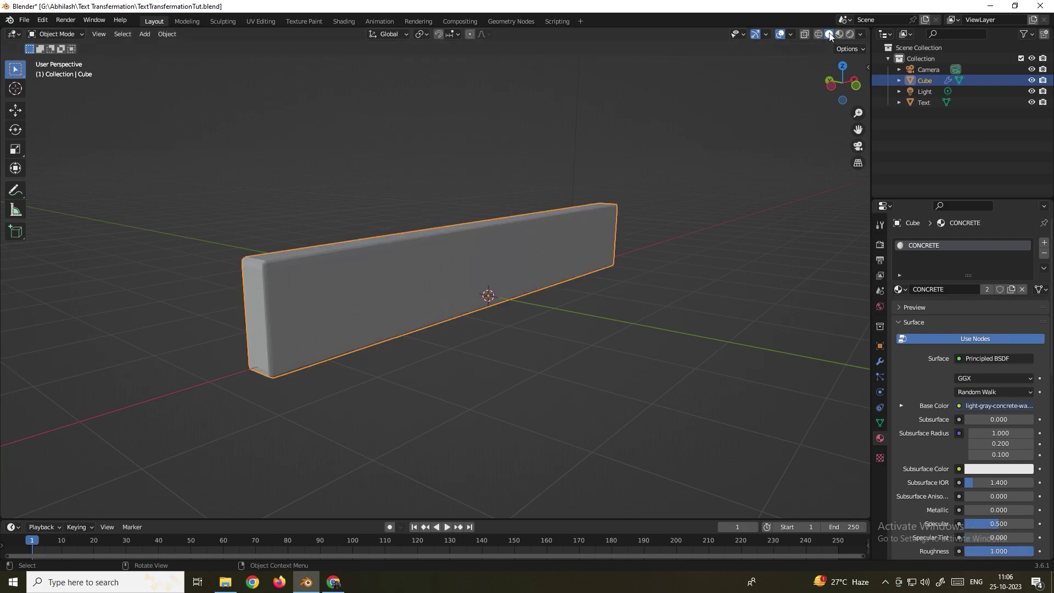
Inspect the slab's concrete texture in Material Preview shading and save the file
left_click(839, 34)
scroll(324, 292, "up", 6)
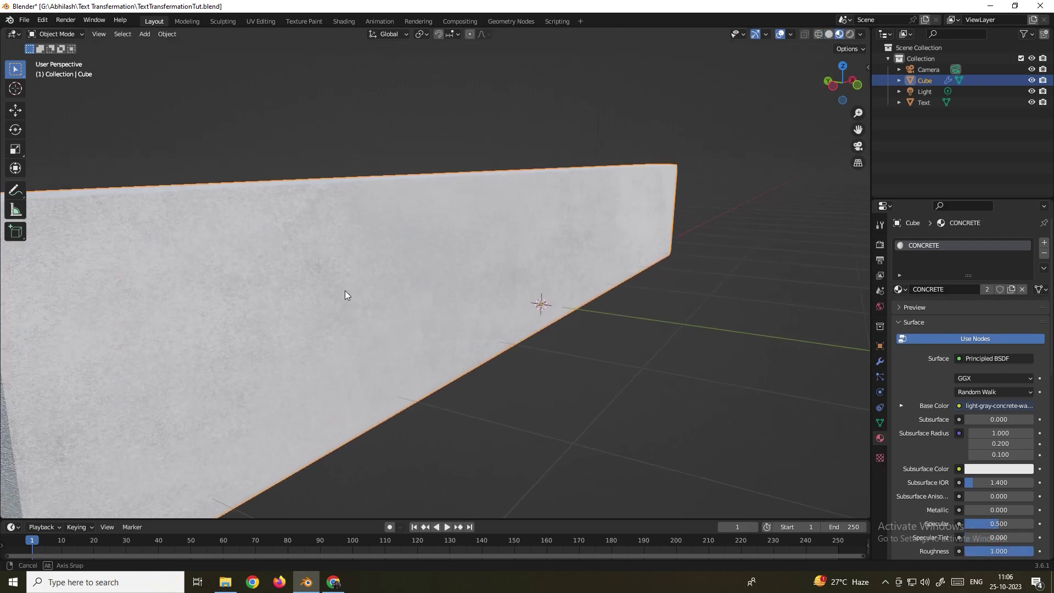
scroll(346, 288, "down", 5)
key("ctrl+s")
scroll(419, 280, "down", 3)
middle_click_drag(473, 298, 394, 288)
Apply the Quick Explode effect to the slab
left_click(360, 315)
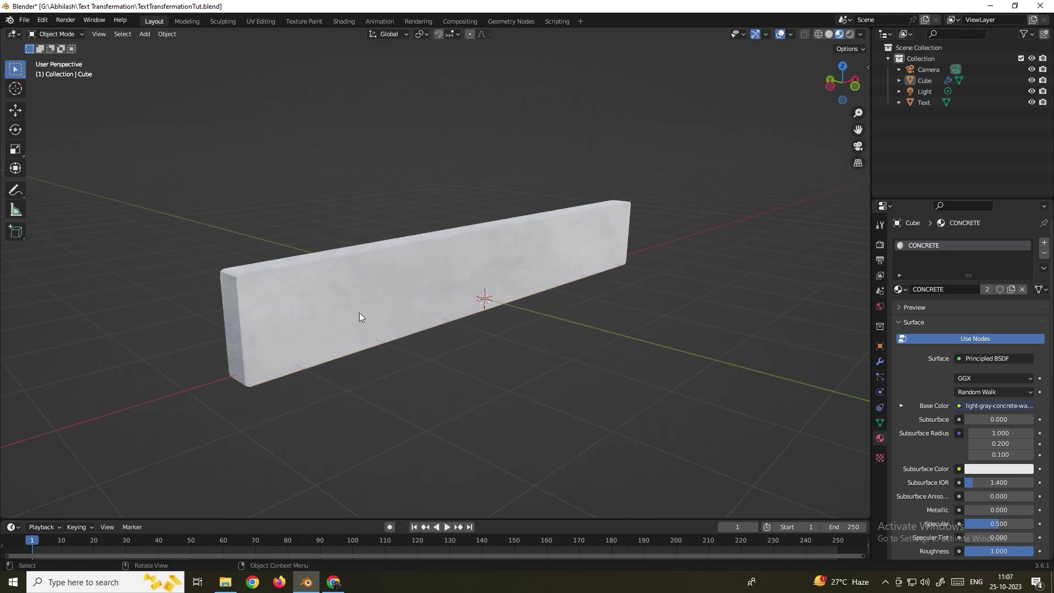
left_click(167, 35)
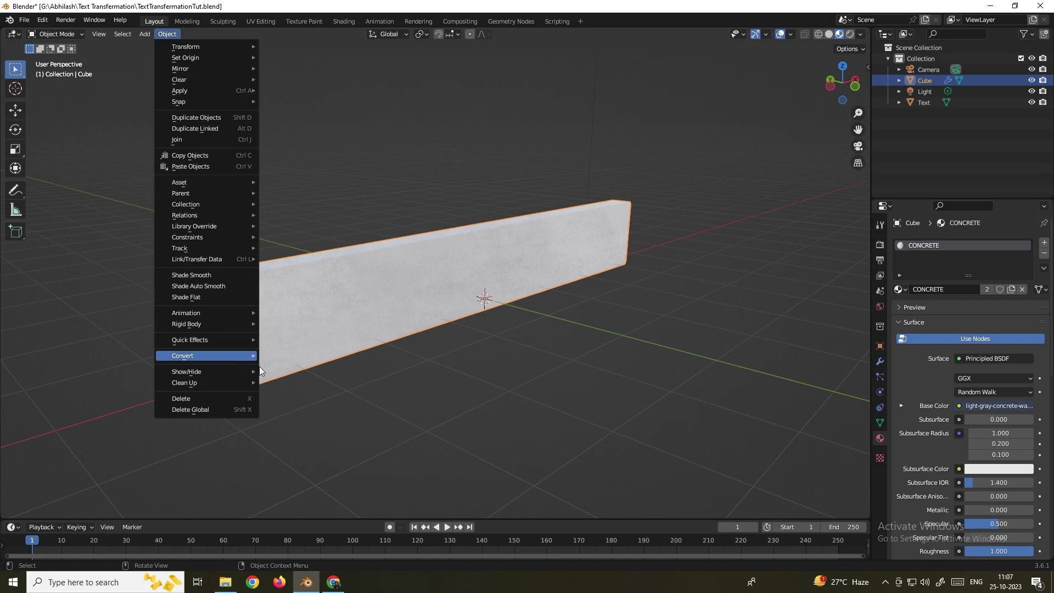
mouse_move(220, 339)
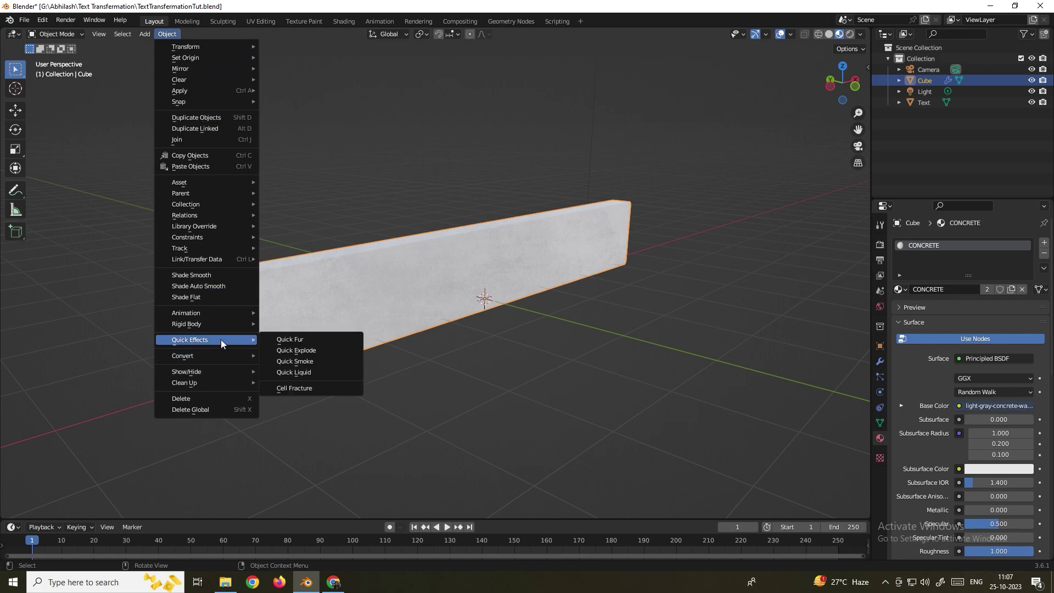
left_click(312, 351)
middle_click_drag(377, 307, 393, 305)
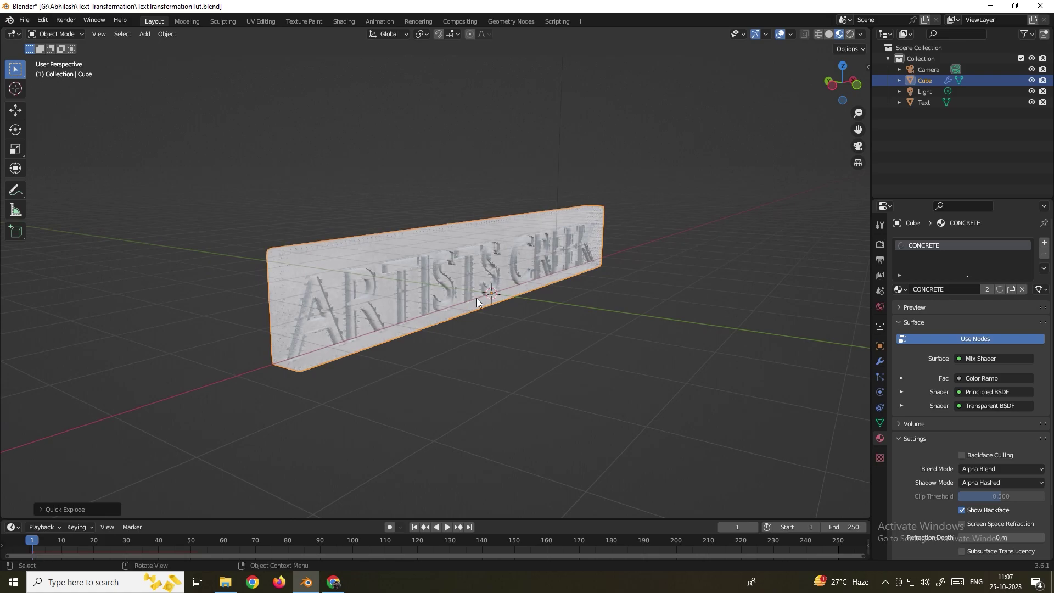
In solid shading, set the slab's particles to number 10000, frames 2 to 10 and lifetime 1000, and enable Use Modifier Stack
left_click(829, 34)
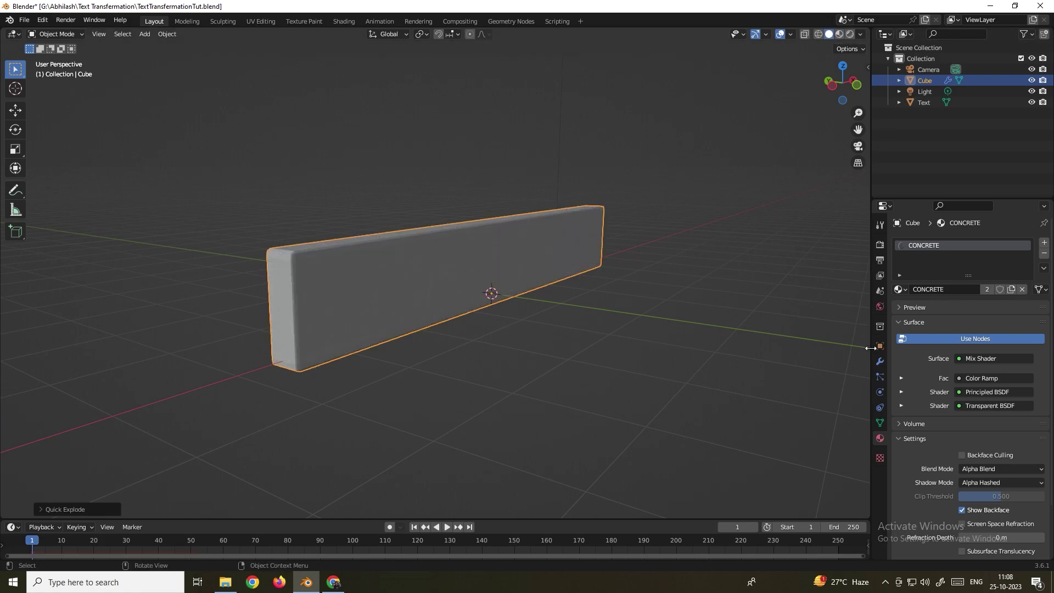
left_click(881, 376)
left_click(1013, 340)
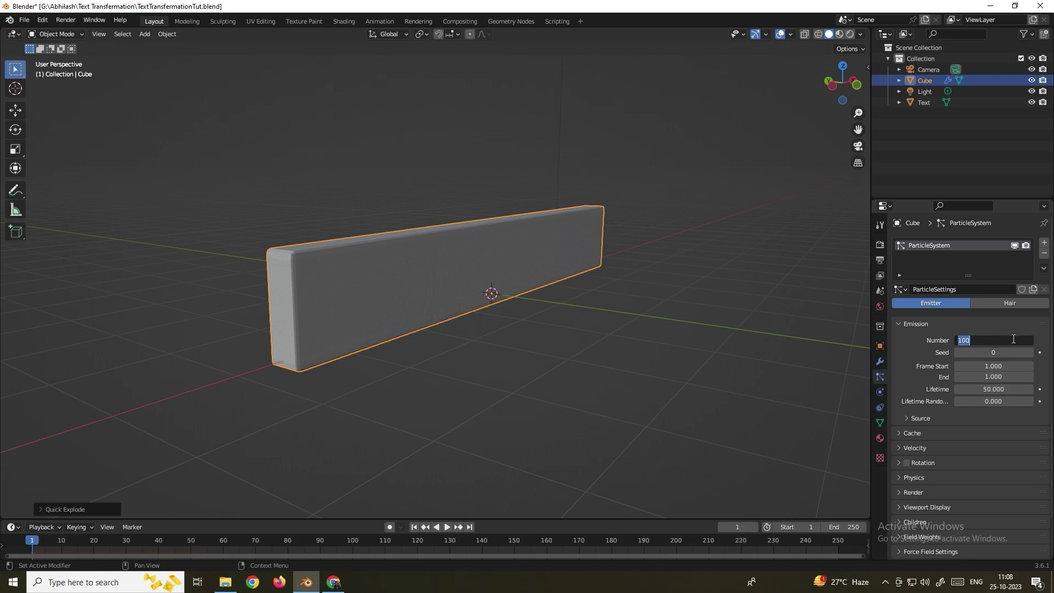
type("10000")
left_click(1000, 389)
type("1000")
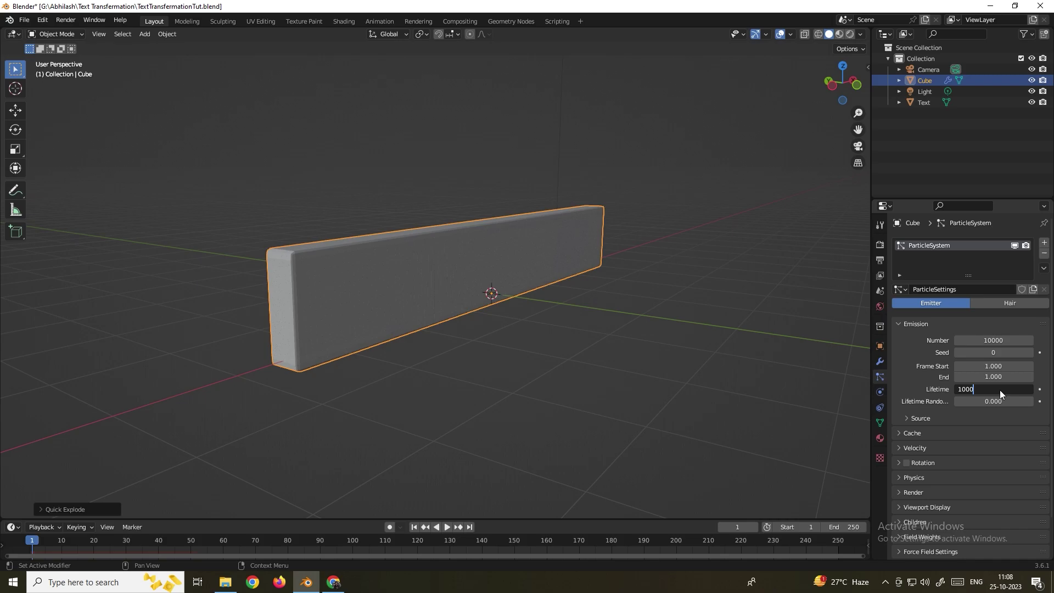
key("Return")
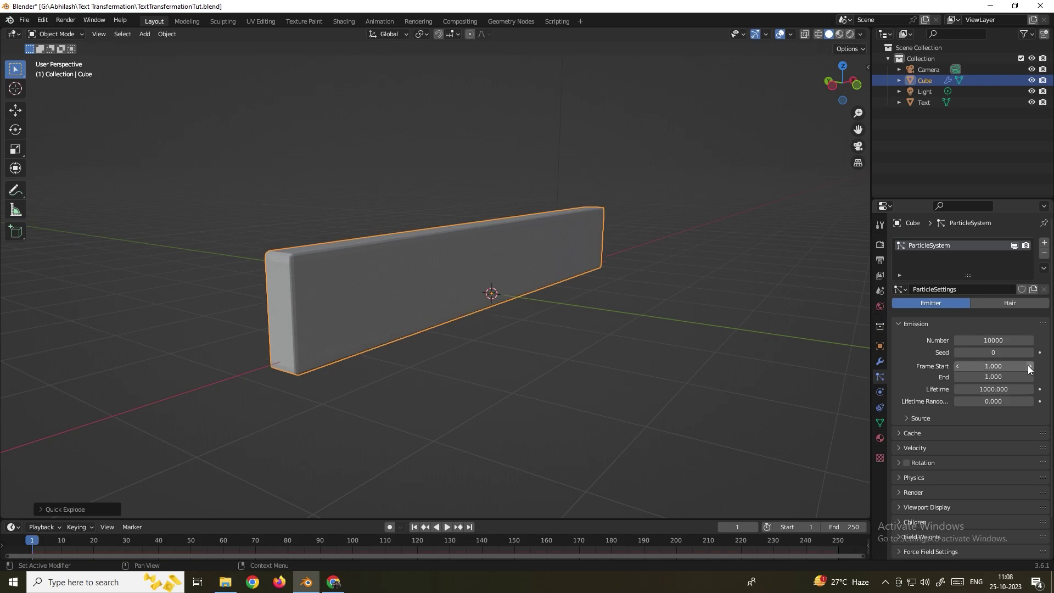
left_click(1000, 365)
type("2")
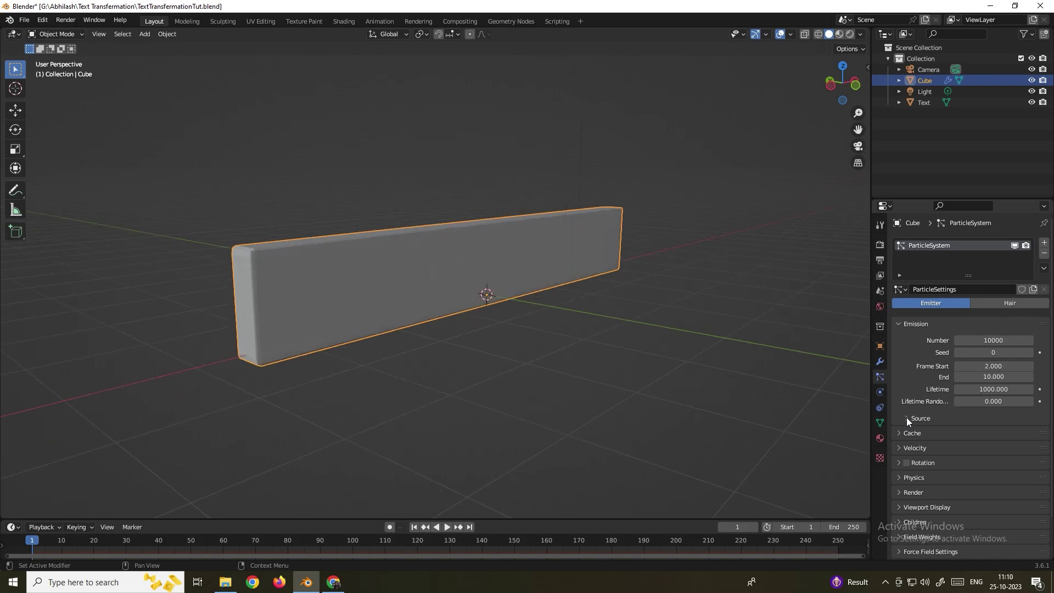
left_click(907, 418)
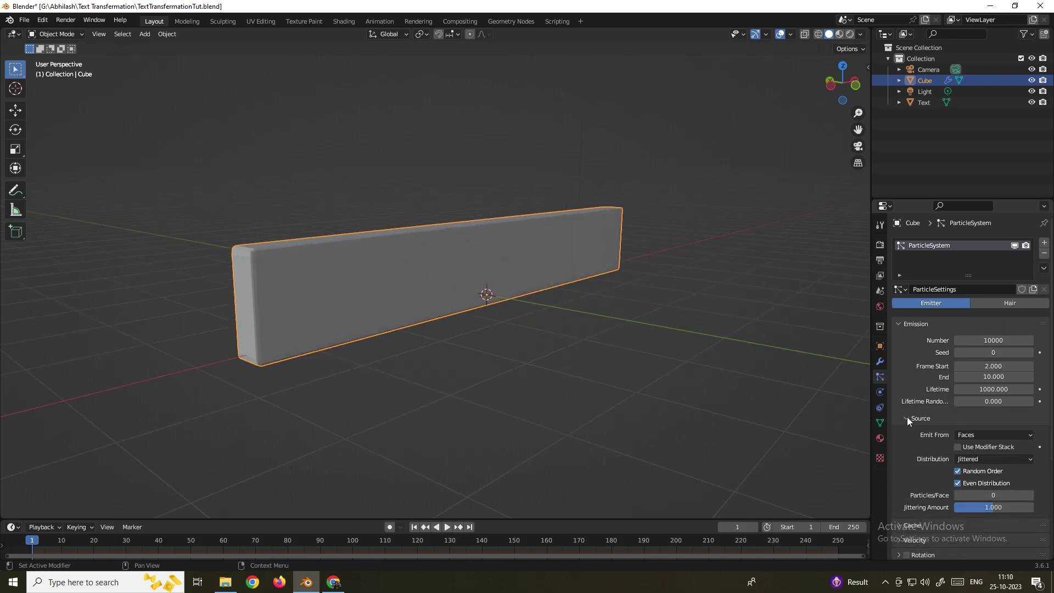
left_click(956, 447)
Play the explosion animation, examine the flying fragments up close, and return to the first frame
left_click(447, 527)
left_click(443, 526)
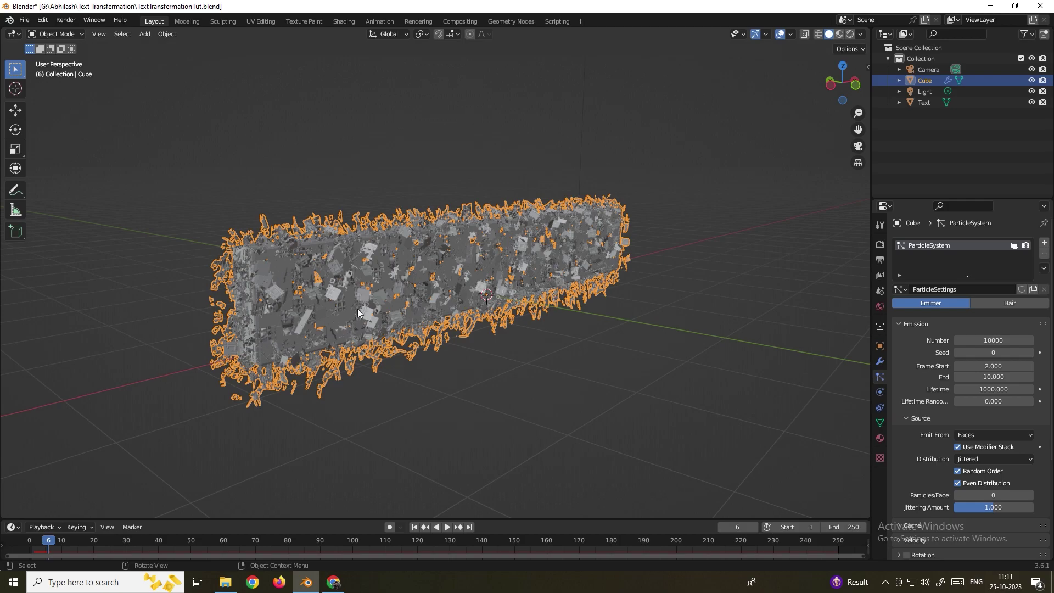
left_click(445, 527)
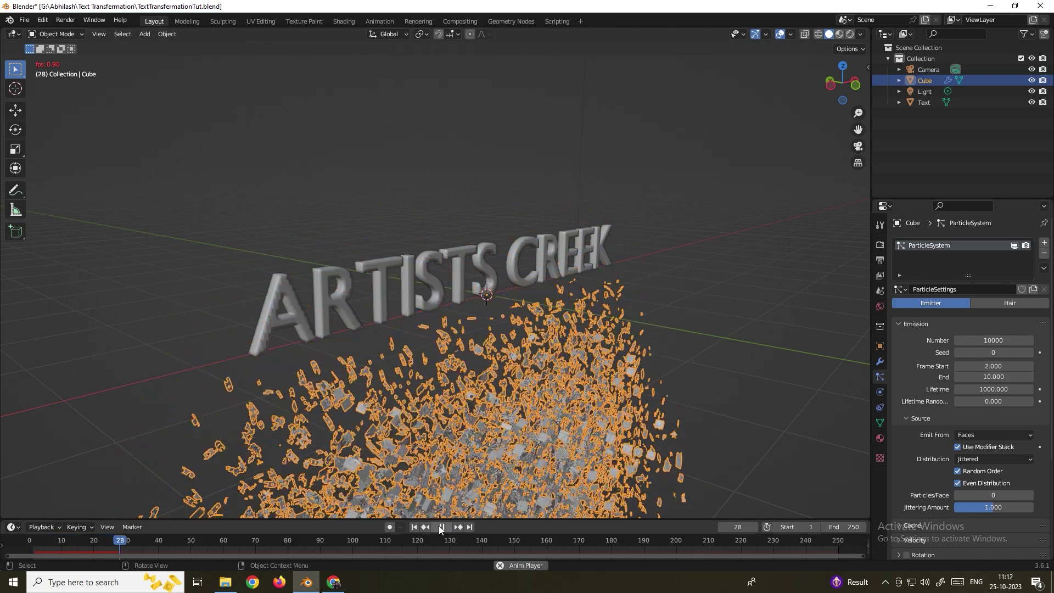
left_click(442, 527)
scroll(494, 403, "up", 5)
middle_click_drag(532, 426, 554, 387)
scroll(490, 390, "down", 8)
key("shift+Left")
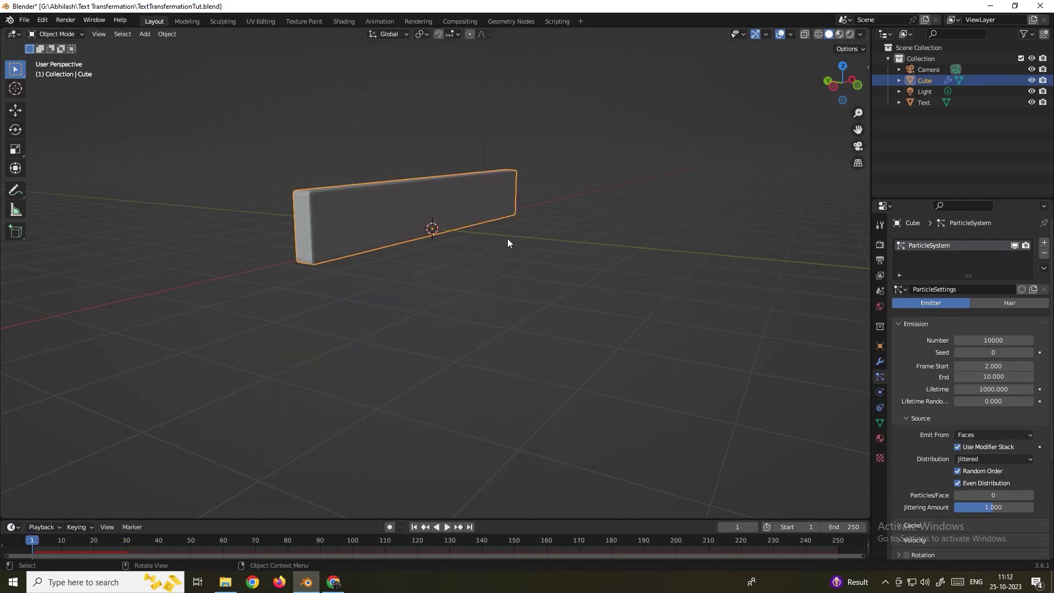
Add a Solidify modifier with a thickness of 0.03 m to the slab, after the Explode modifier
left_click(880, 361)
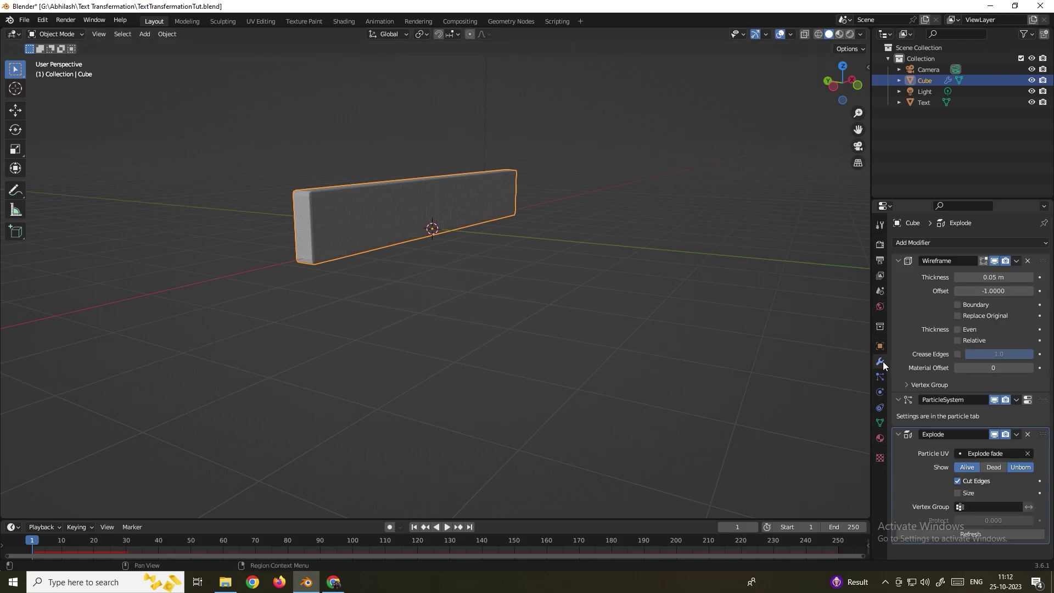
left_click(935, 243)
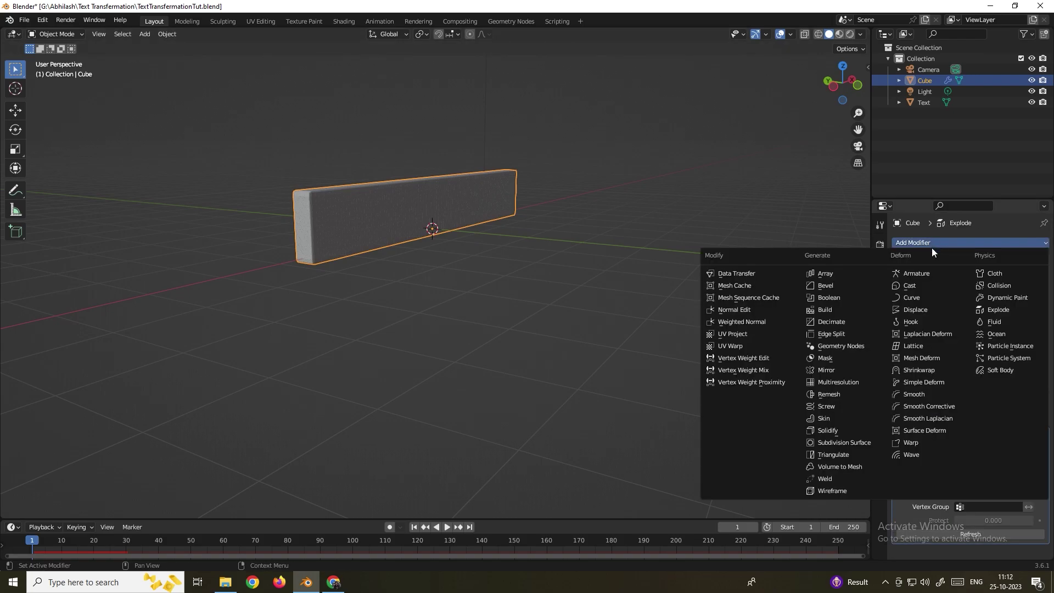
left_click(835, 431)
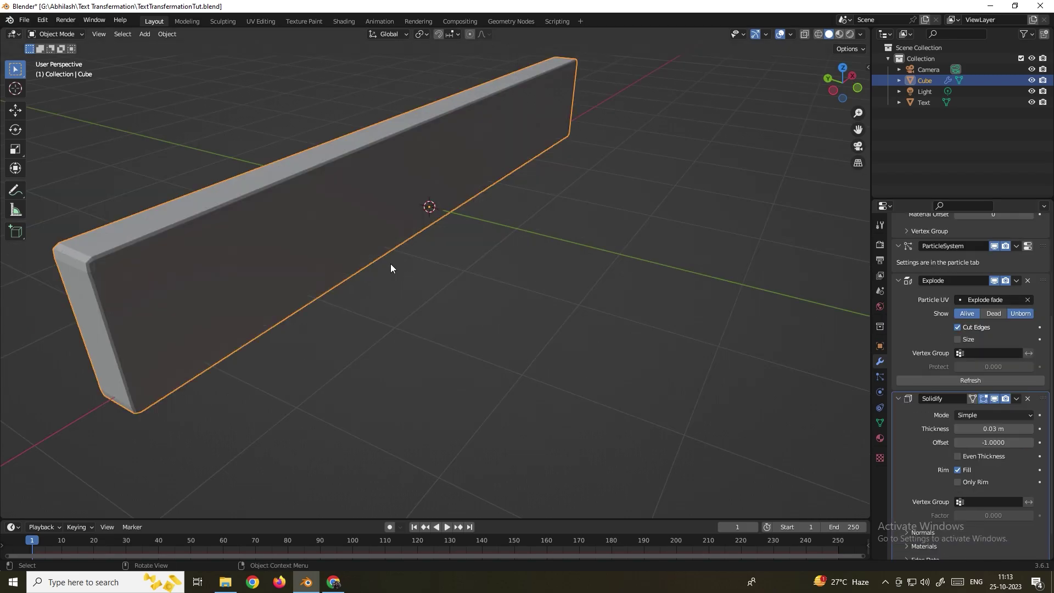
Play the explosion to examine the thickness of the solidified fragments, then rewind to frame 1
key("space")
mouse_move(391, 268)
middle_mouse_down()
mouse_move(365, 225)
mouse_move(369, 273)
mouse_move(396, 269)
middle_mouse_up()
scroll(413, 282, "up", 5)
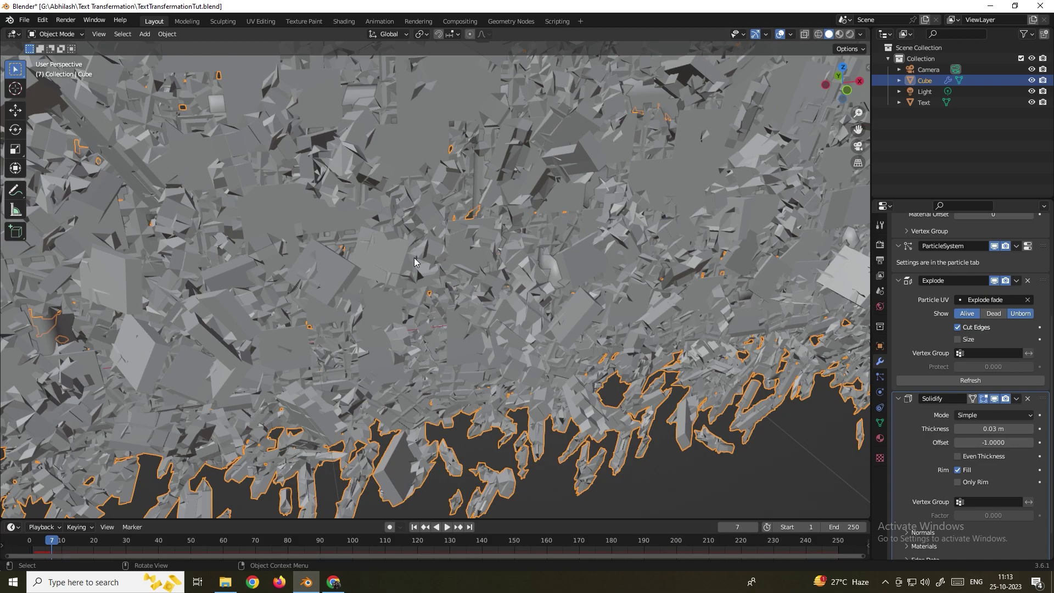
scroll(414, 257, "down", 6)
left_click(414, 527)
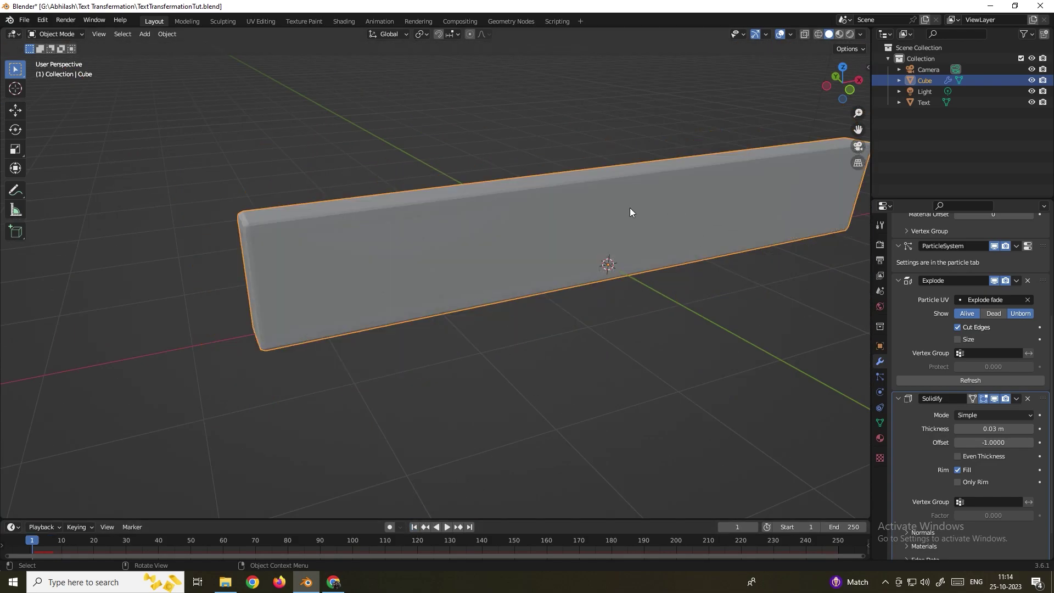
mouse_move(519, 272)
middle_mouse_down()
mouse_move(571, 256)
mouse_move(506, 285)
middle_mouse_up()
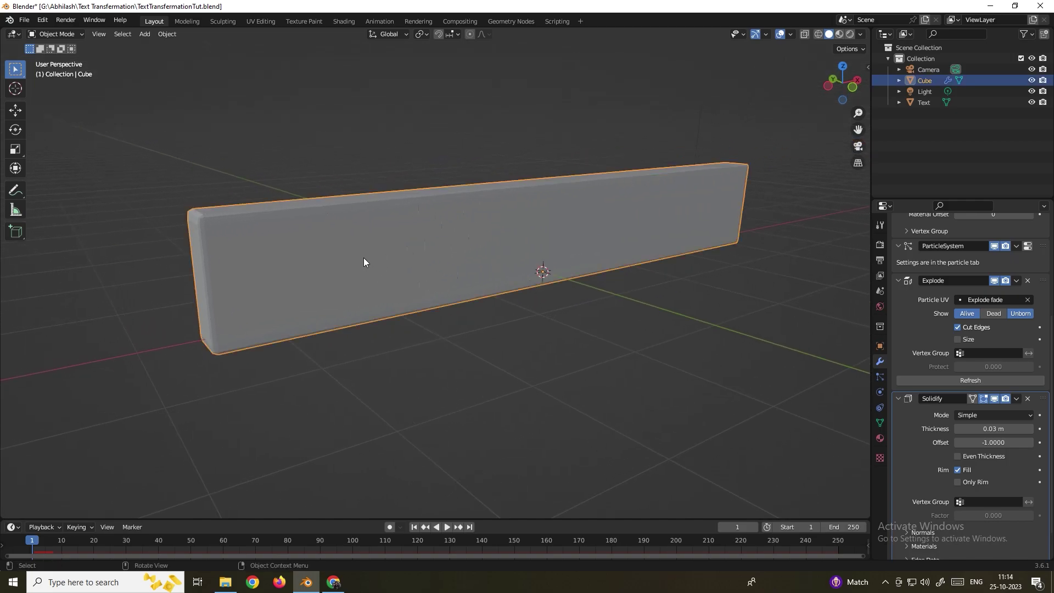
Add a new texture to the slab's particle system and open its texture settings
left_click(879, 376)
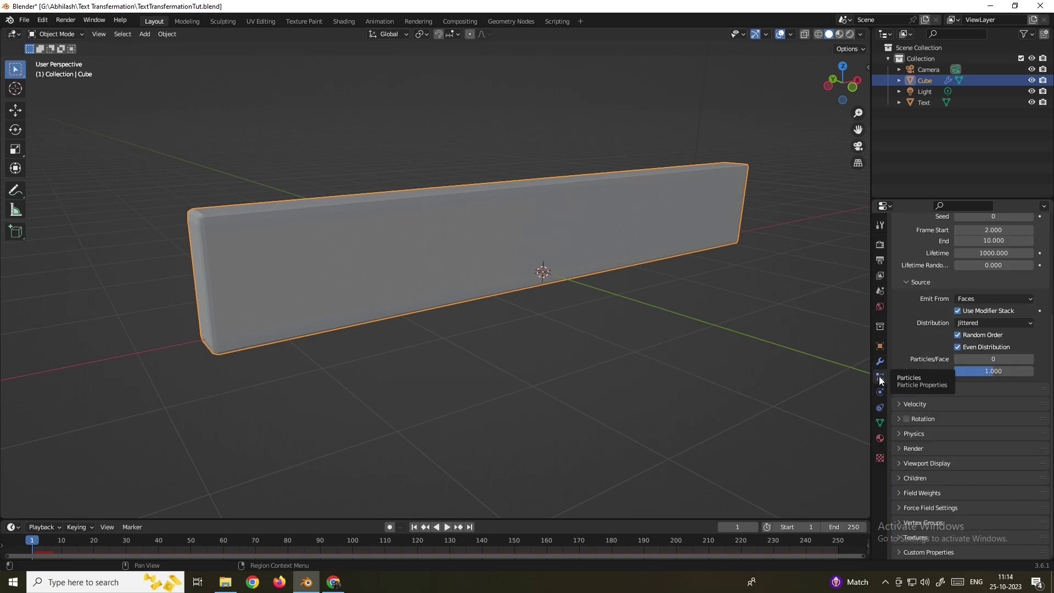
left_click(898, 537)
scroll(966, 512, "down", 4)
left_click(969, 532)
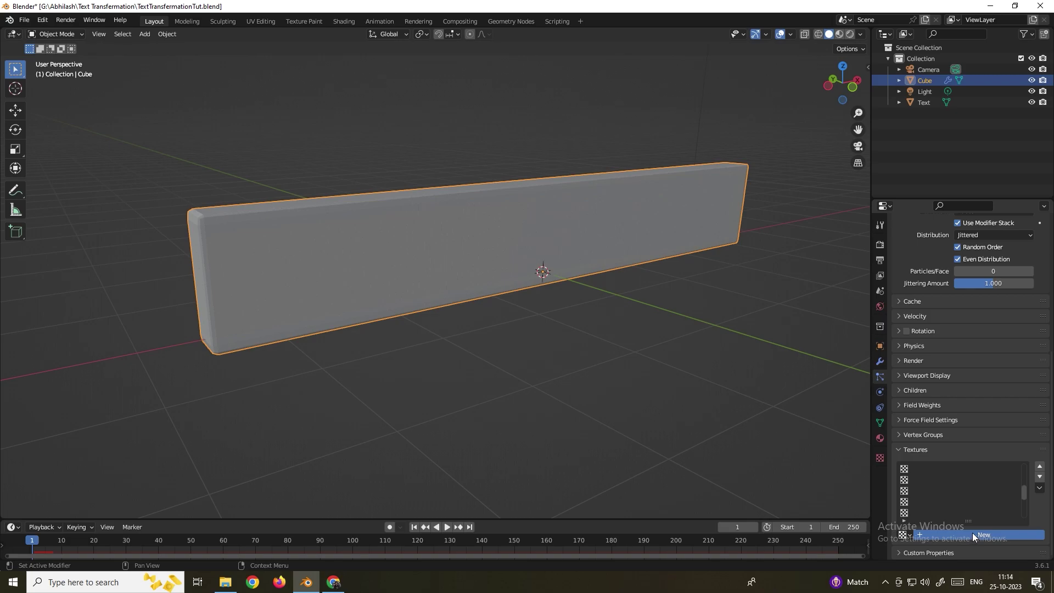
left_click(881, 459)
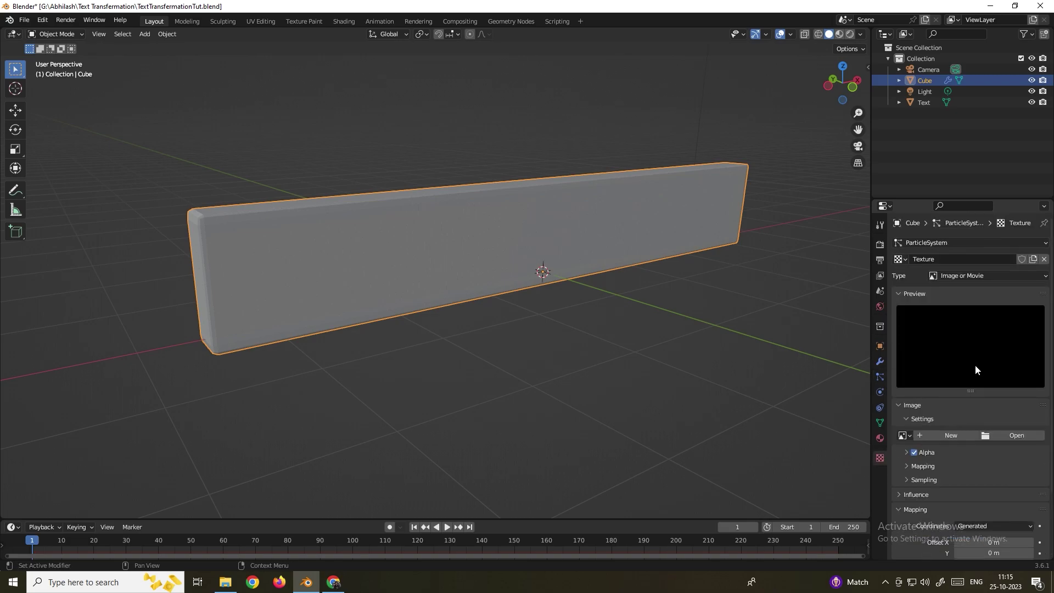
Set the particle system texture's type to Blend and its mapping coordinates to UV
left_click(930, 243)
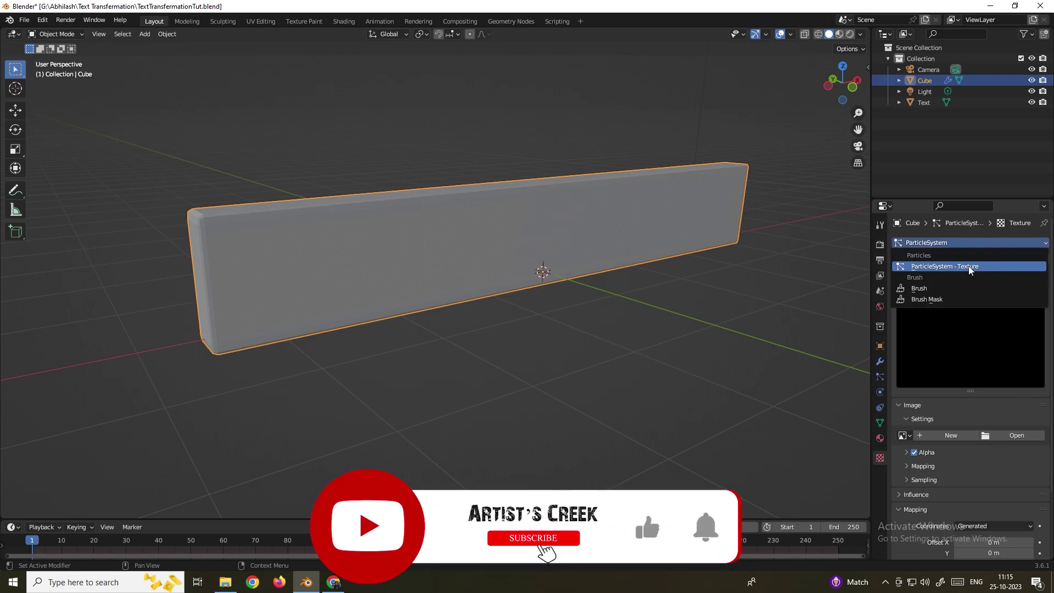
left_click(968, 265)
left_click(963, 276)
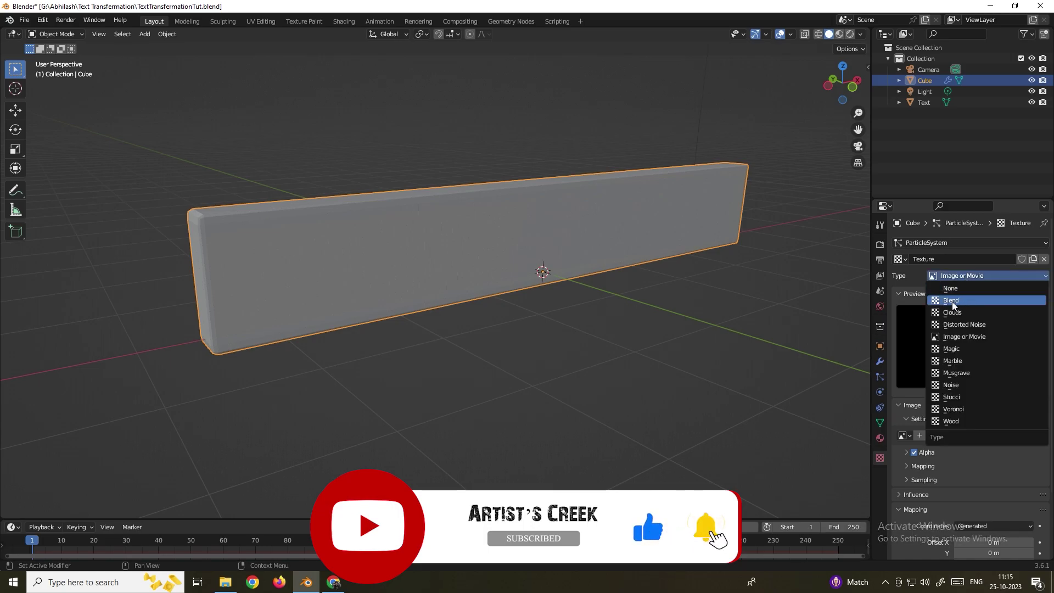
left_click(955, 301)
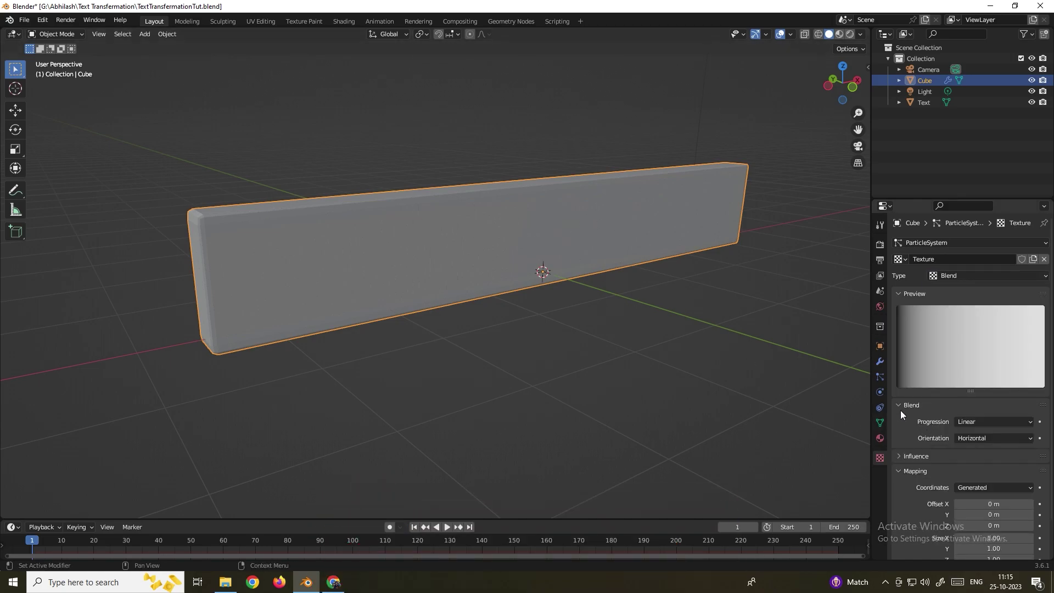
left_click(980, 487)
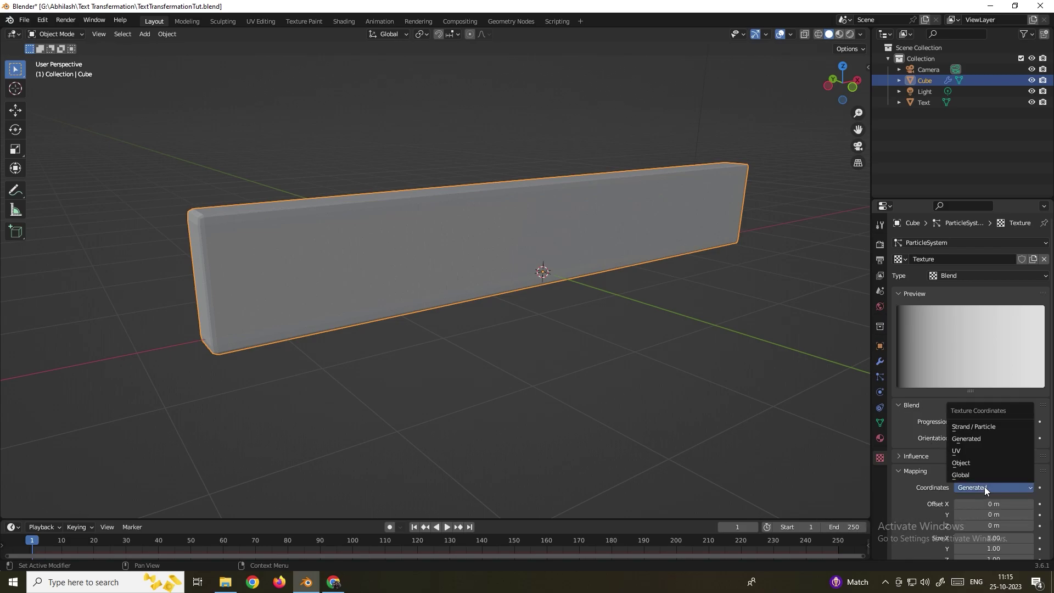
left_click(975, 454)
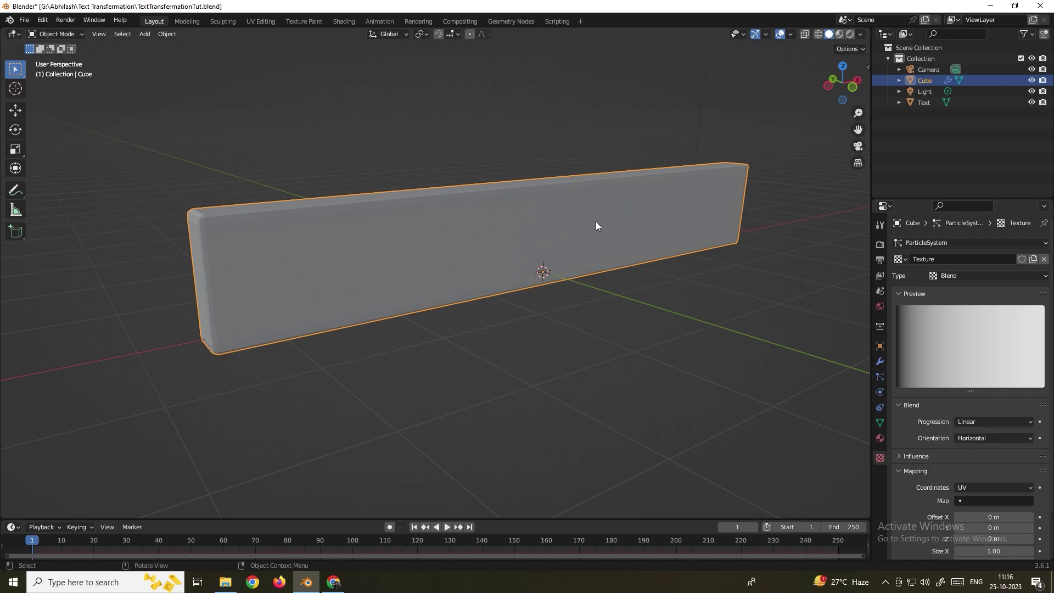
In edit mode, add a new UV map named Explode to the slab
middle_click_drag(597, 203, 575, 273)
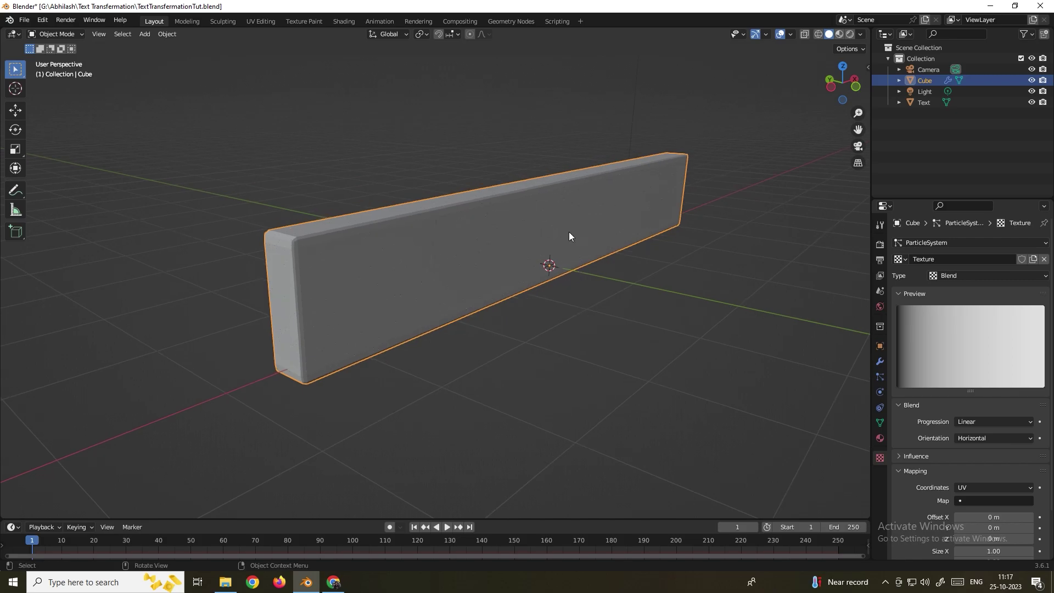
key("Tab")
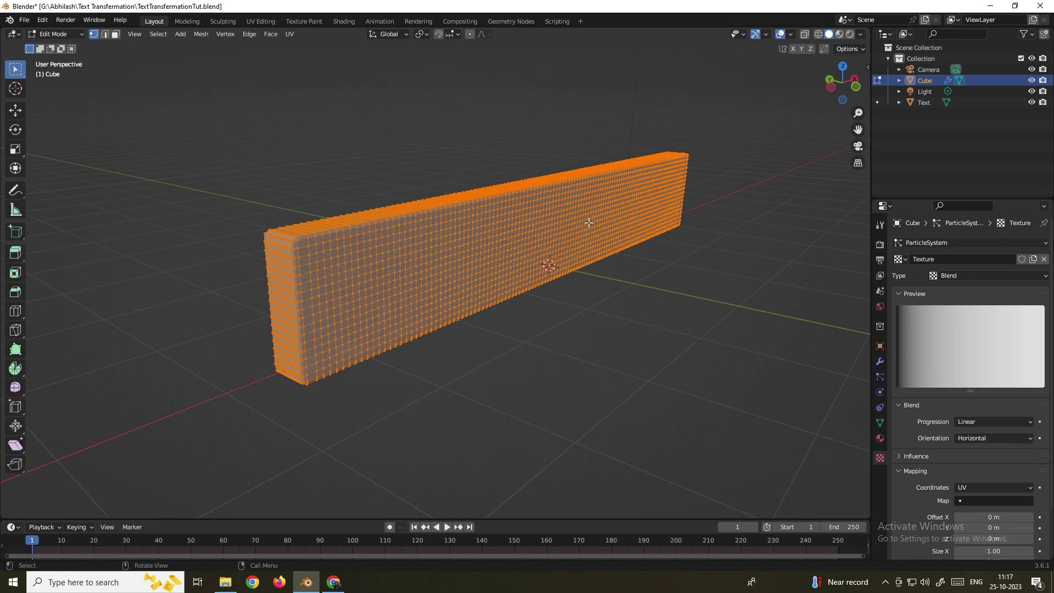
left_click(881, 420)
left_click(898, 409)
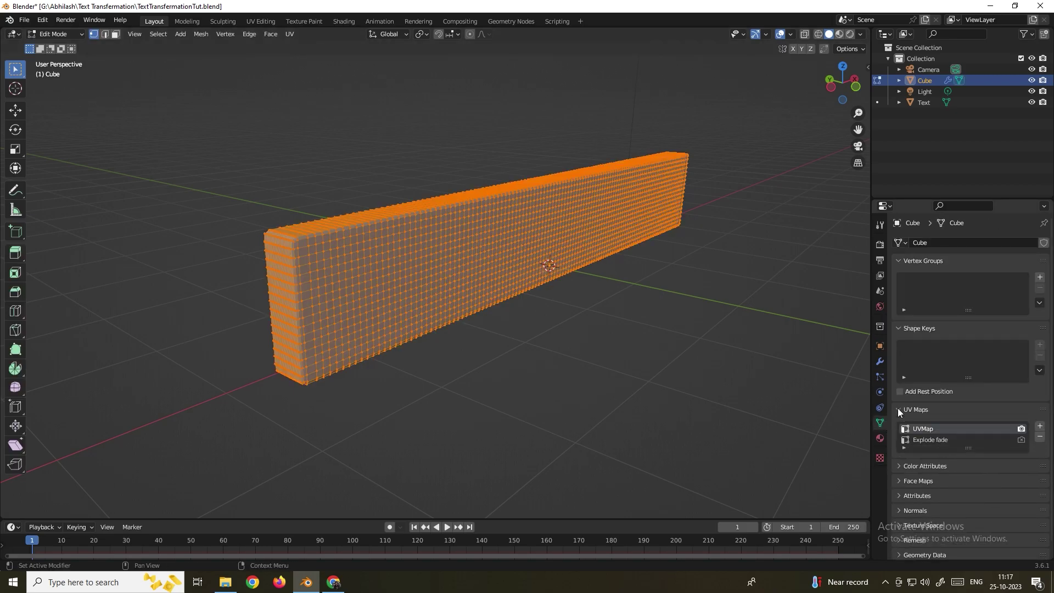
left_click(1038, 429)
double_click(944, 450)
type("Explode")
key("Return")
Unwrap the whole slab with Project from View (Bounds) from a near-front view, and return to object mode
middle_click_drag(631, 299, 659, 237)
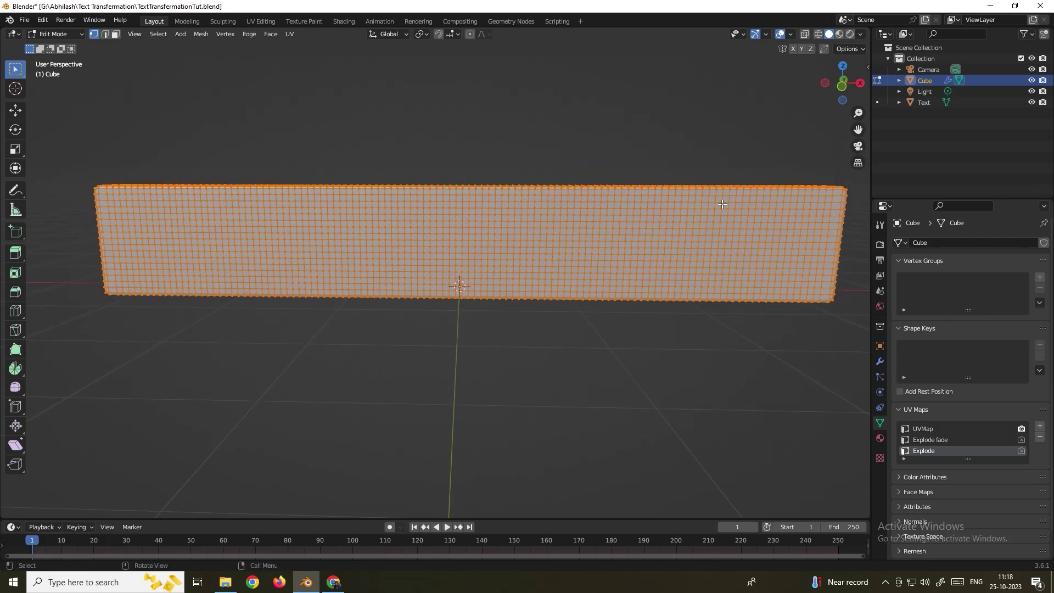
key("u")
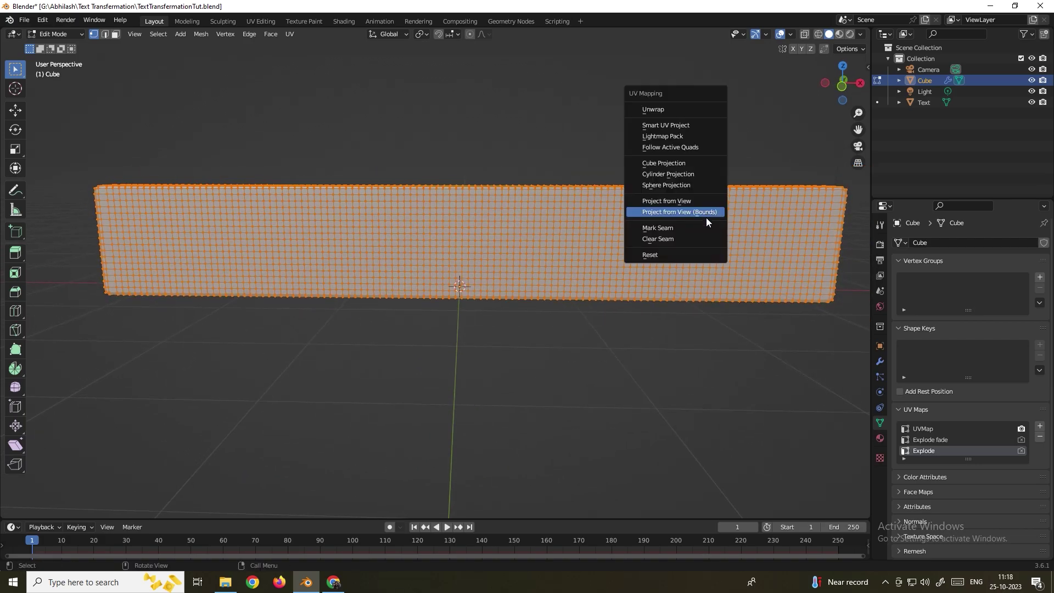
left_click(675, 214)
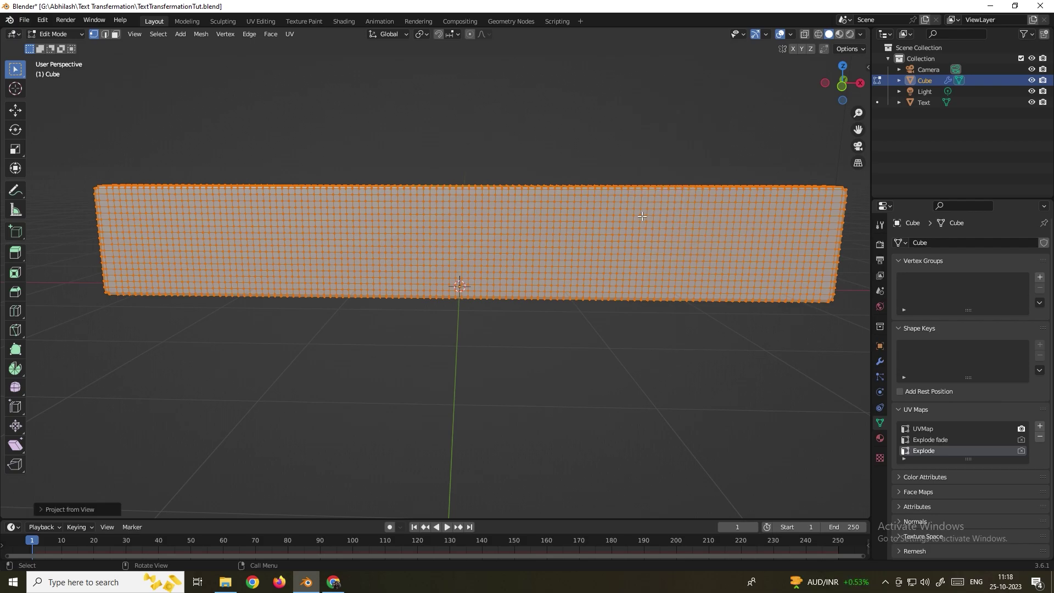
key("Tab")
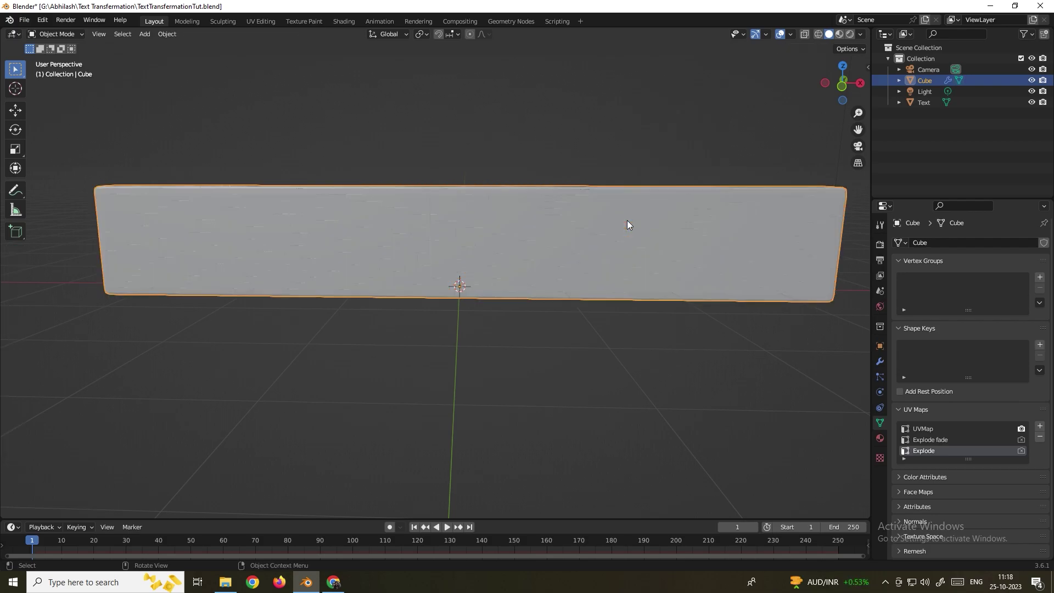
middle_click_drag(627, 224, 582, 220)
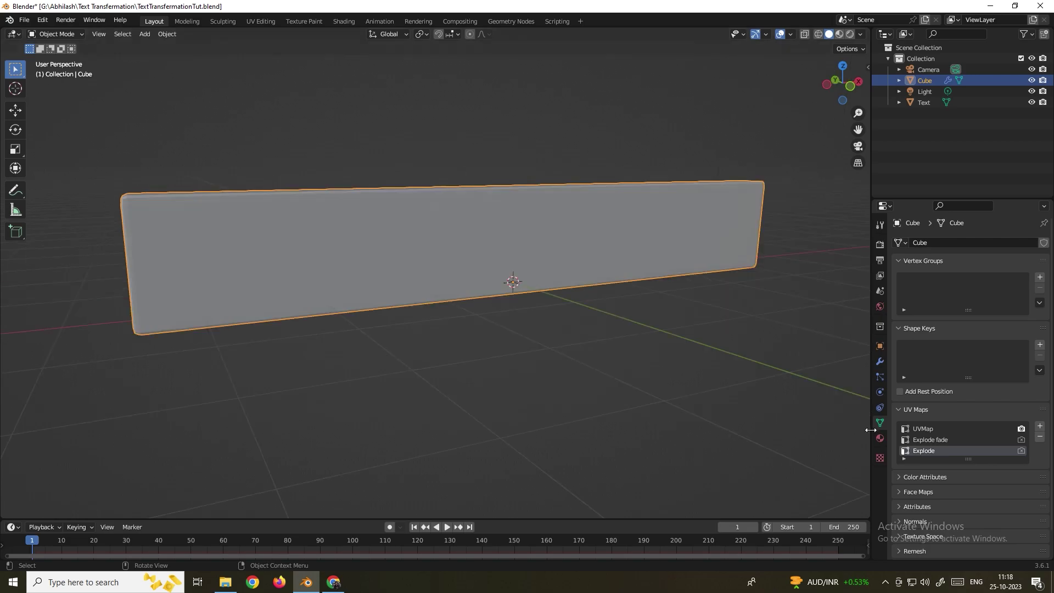
Assign the Explode UV map to the blend texture's mapping
left_click(879, 457)
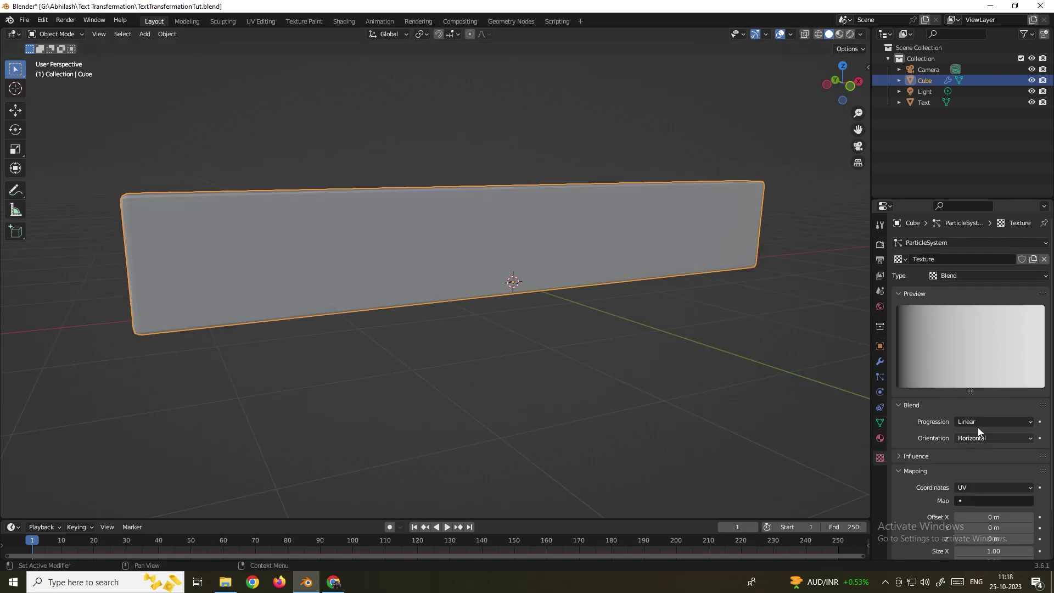
left_click(975, 500)
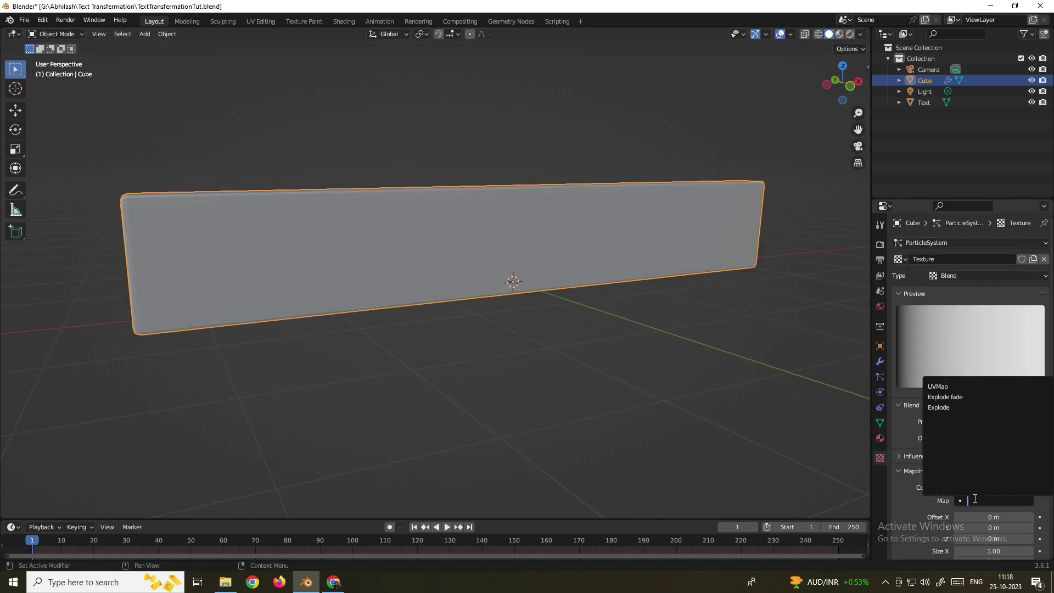
left_click(965, 407)
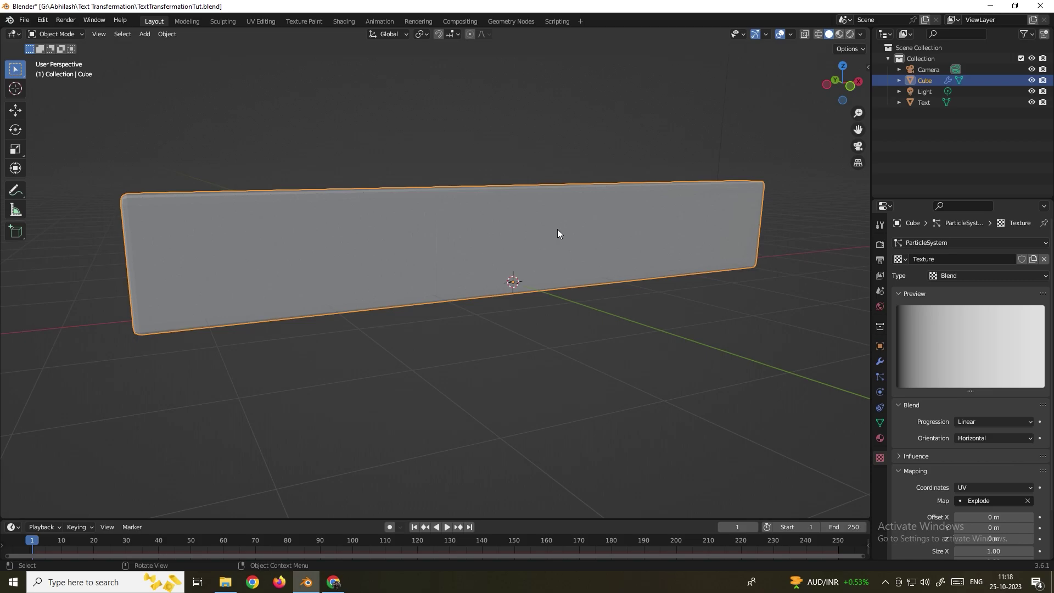
Play the animation to examine how the explosion spreads along the slab, and stop playback
scroll(558, 229, "down", 3)
middle_click_drag(494, 225, 423, 230)
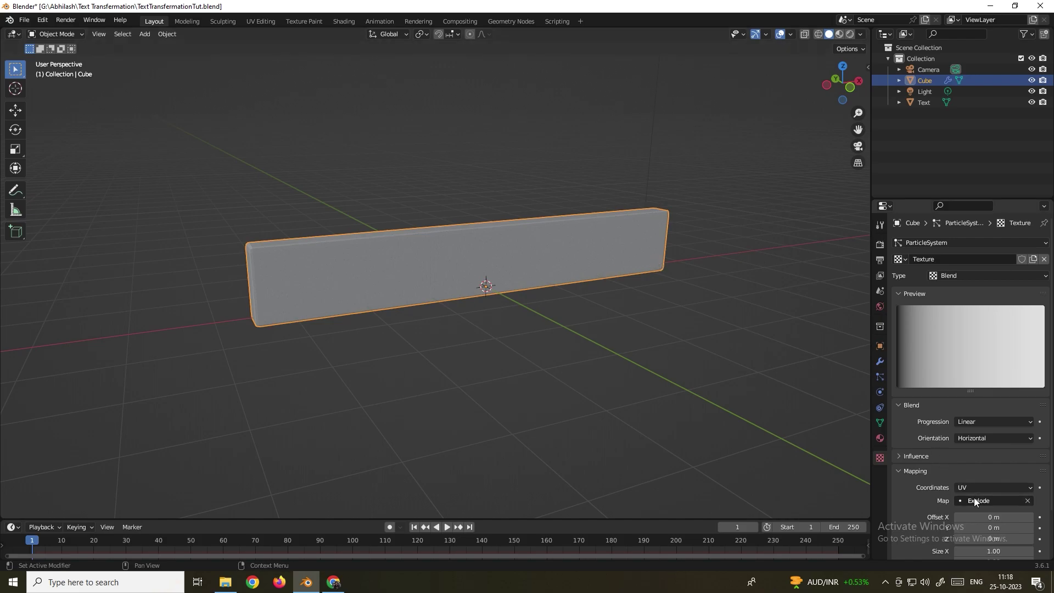
left_click(448, 527)
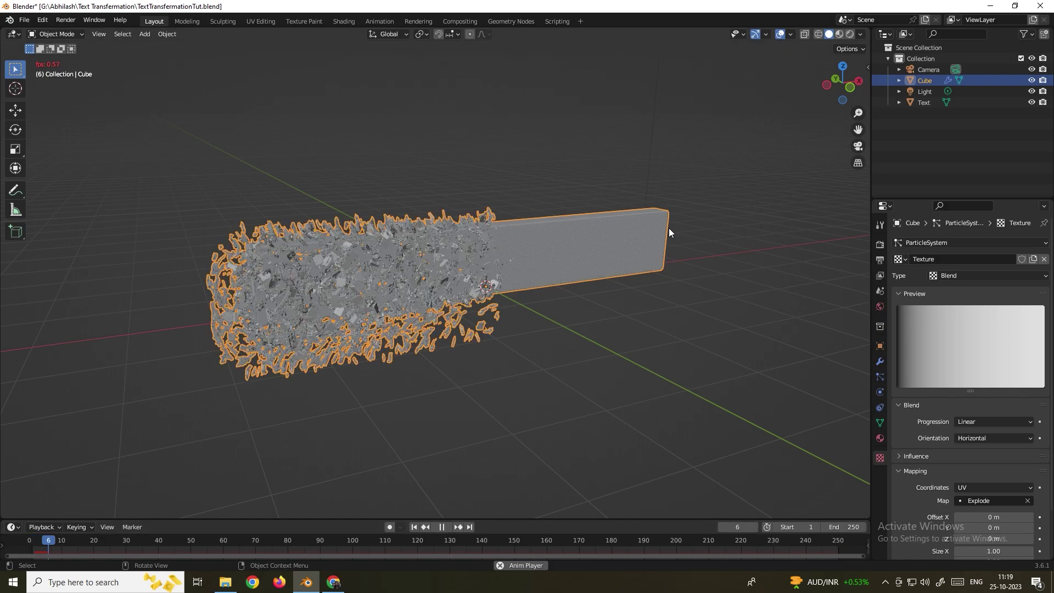
key("space")
Enable the Color Ramp for the blend texture and look at the ramp's options without changing them
scroll(921, 438, "down", 3)
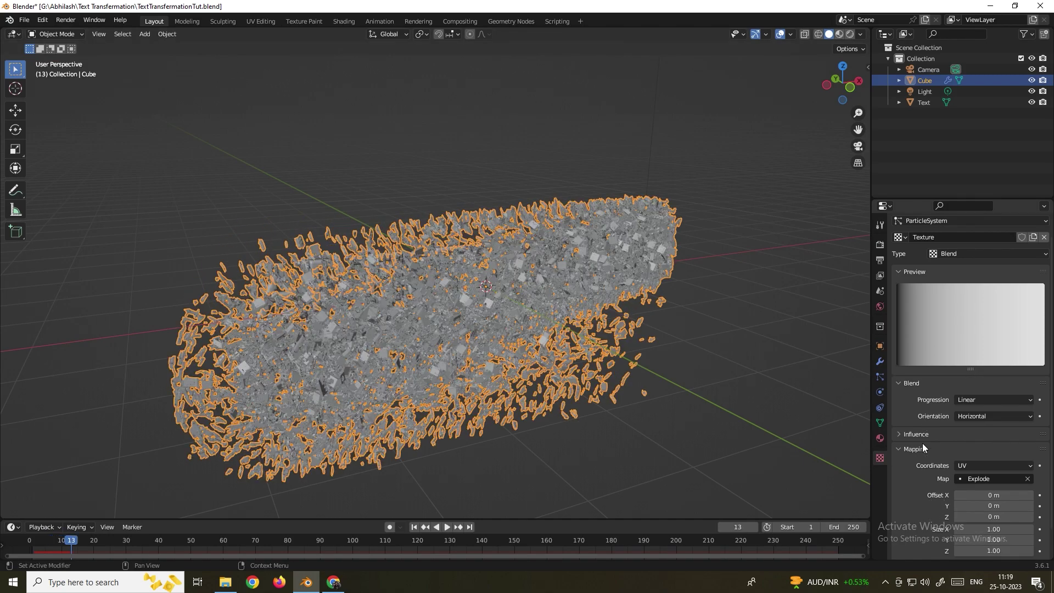
left_click(901, 537)
scroll(905, 473, "down", 5)
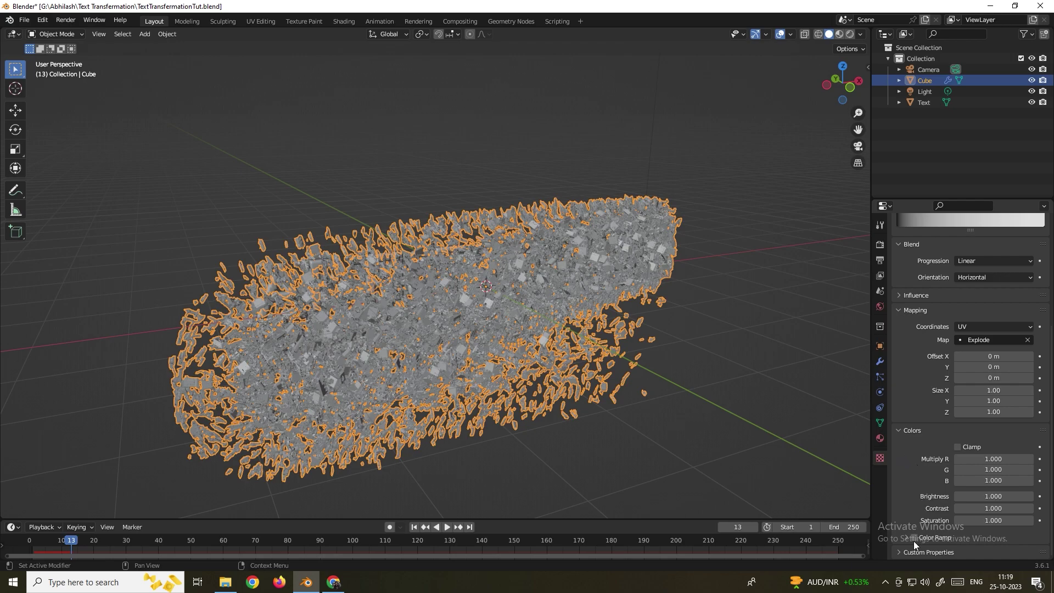
left_click(969, 537)
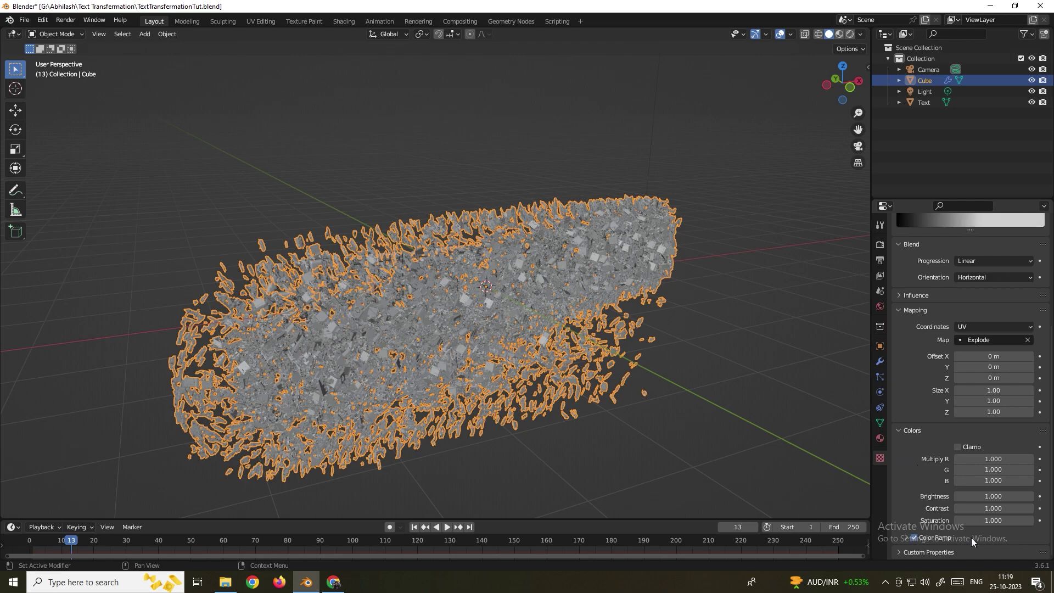
left_click(964, 540)
scroll(964, 540, "down", 3)
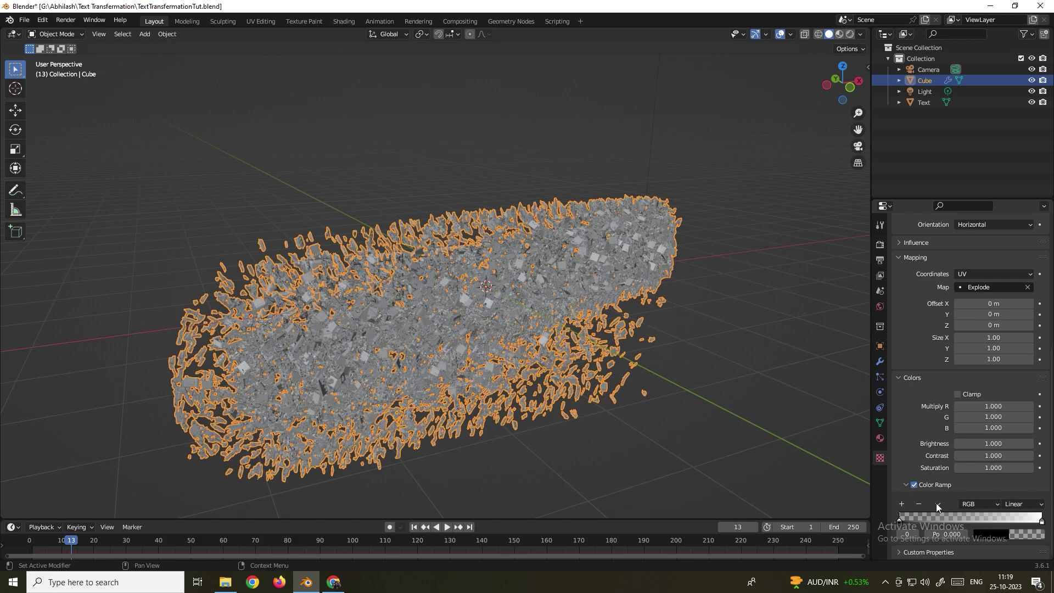
left_click(936, 503)
left_click(937, 503)
Return the animation to the first frame and view the intact slab from a raised angle
middle_click_drag(543, 340, 560, 337)
middle_click_drag(470, 323, 488, 323)
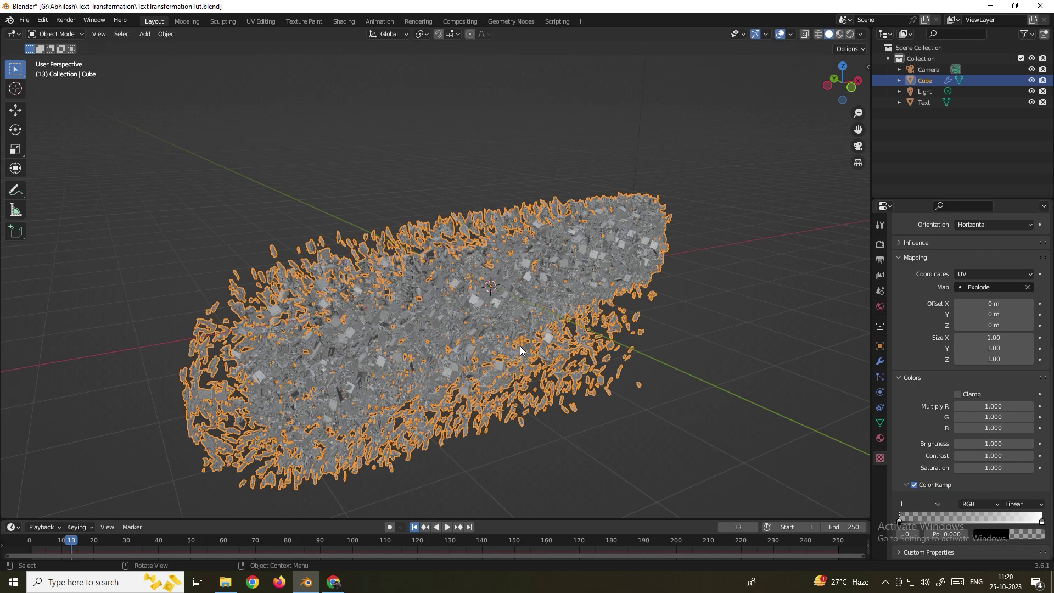
key("shift+Left")
middle_click_drag(505, 347, 482, 330)
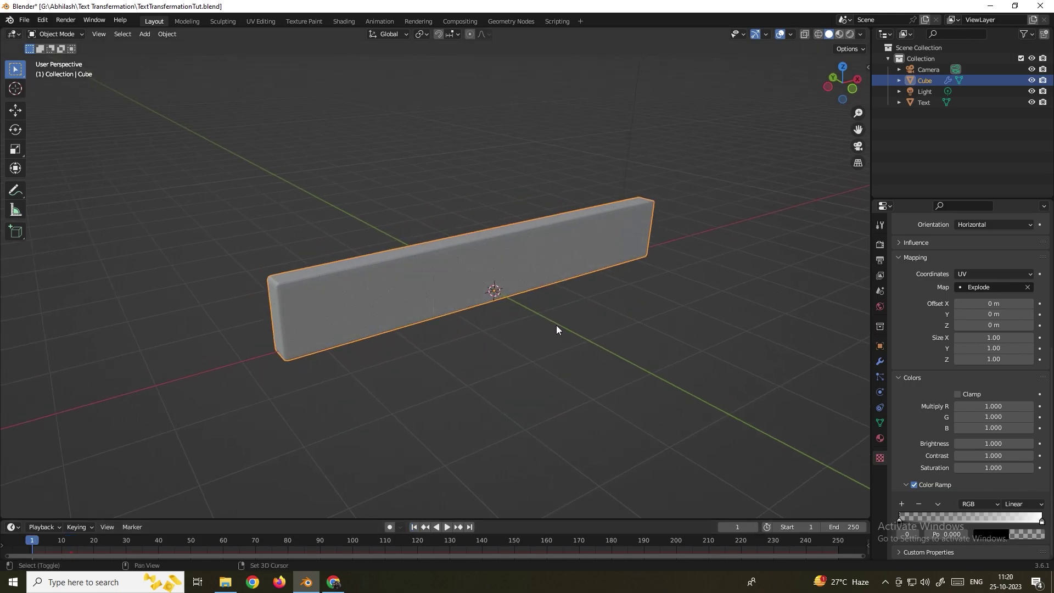
Add a plane mesh and scale it up into a large ground surface extending far beyond the slab
key("shift+a")
mouse_move(557, 325)
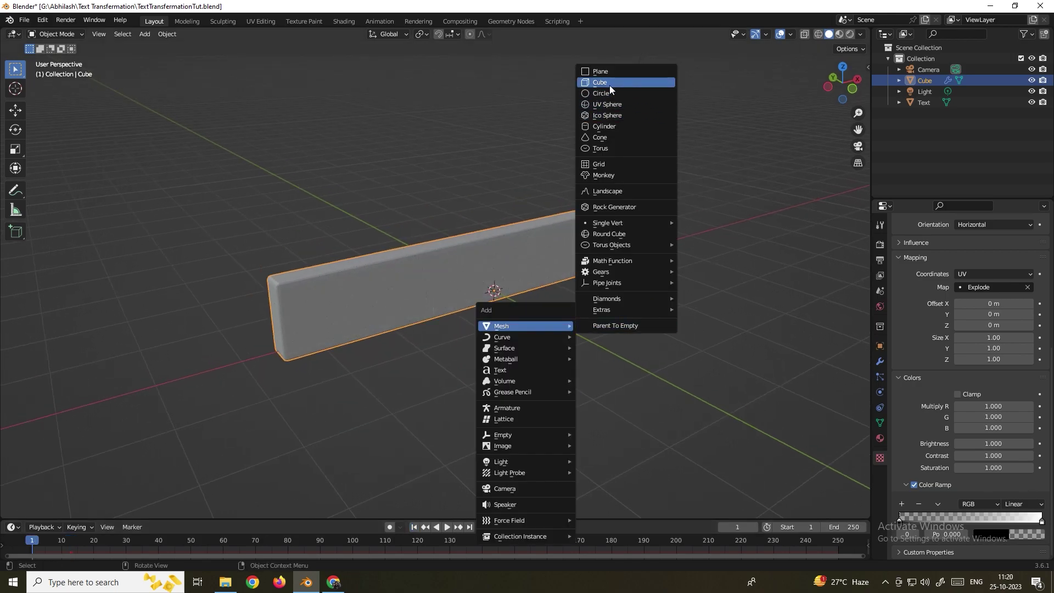
left_click(600, 71)
key("s")
left_click(496, 251)
middle_click_drag(497, 255, 554, 359)
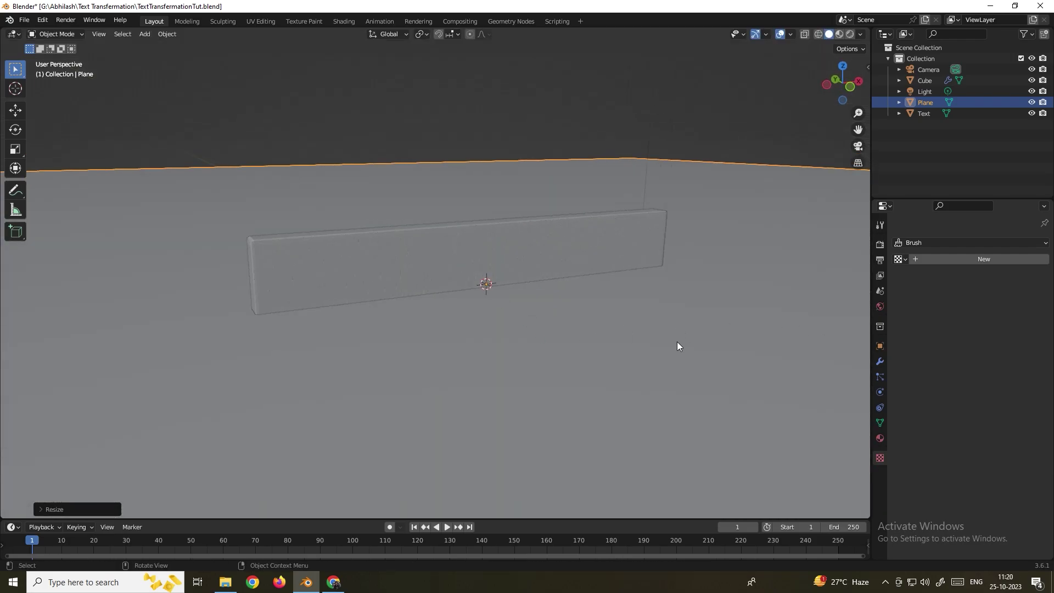
Create a new material named Ground for the plane and give it a turquoise base color
left_click(879, 437)
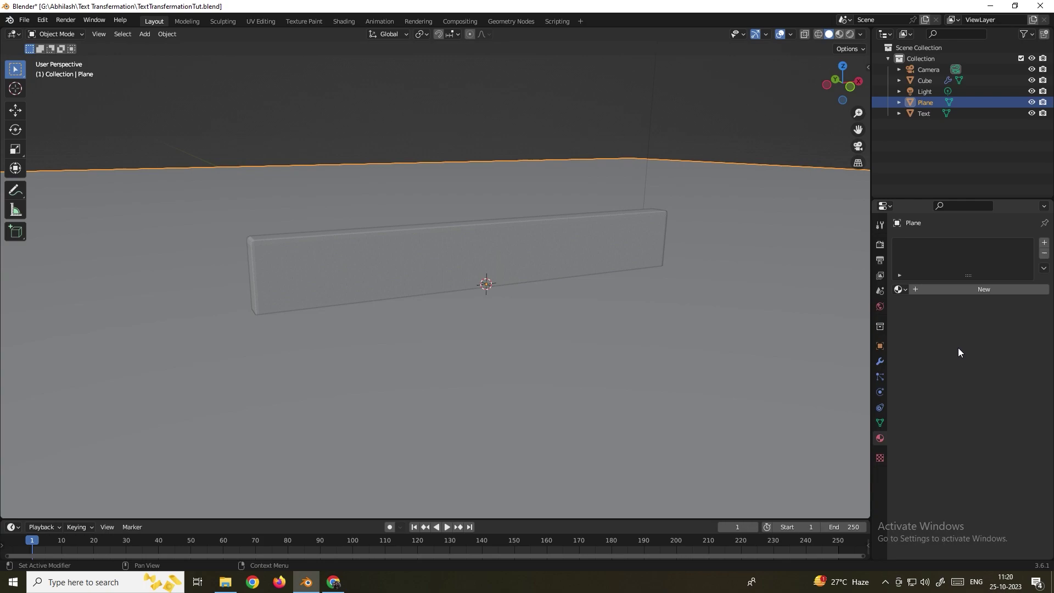
left_click(961, 291)
left_click(961, 290)
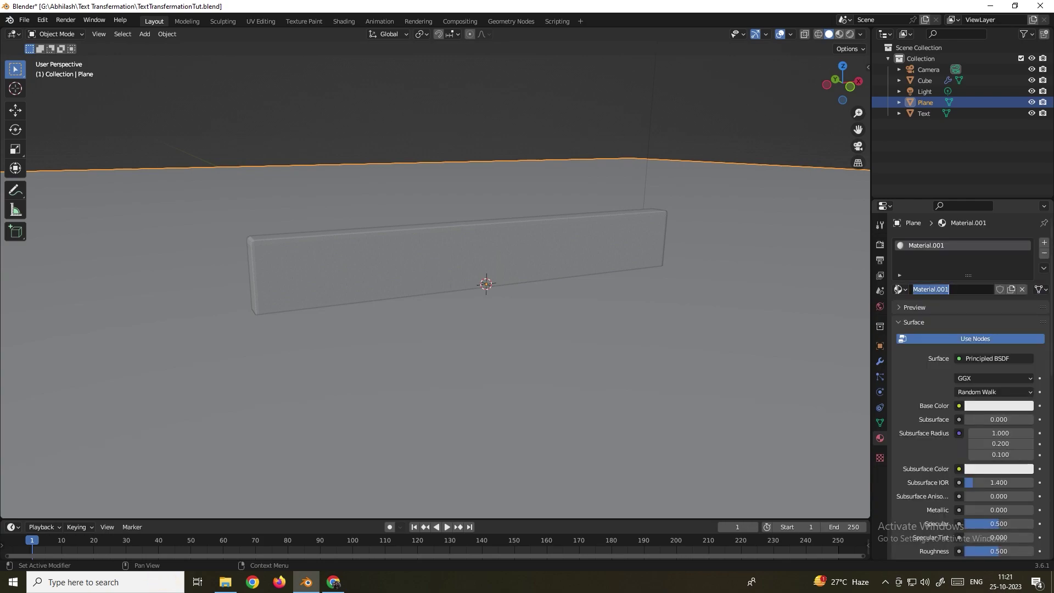
type("Ground")
key("Return")
left_click(976, 405)
left_click_drag(977, 284, 986, 250)
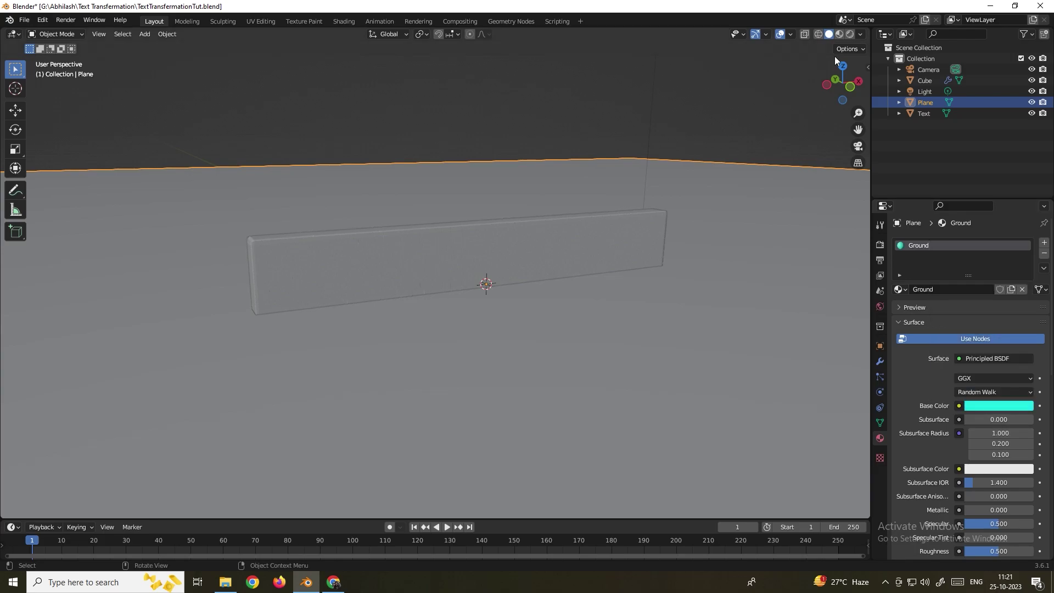
In front view, lower the plane about 0.076 m along Z to the slab's bottom edge, and reselect the plane
middle_click_drag(558, 284, 526, 282)
middle_click_drag(459, 294, 494, 262, "alt")
key("g")
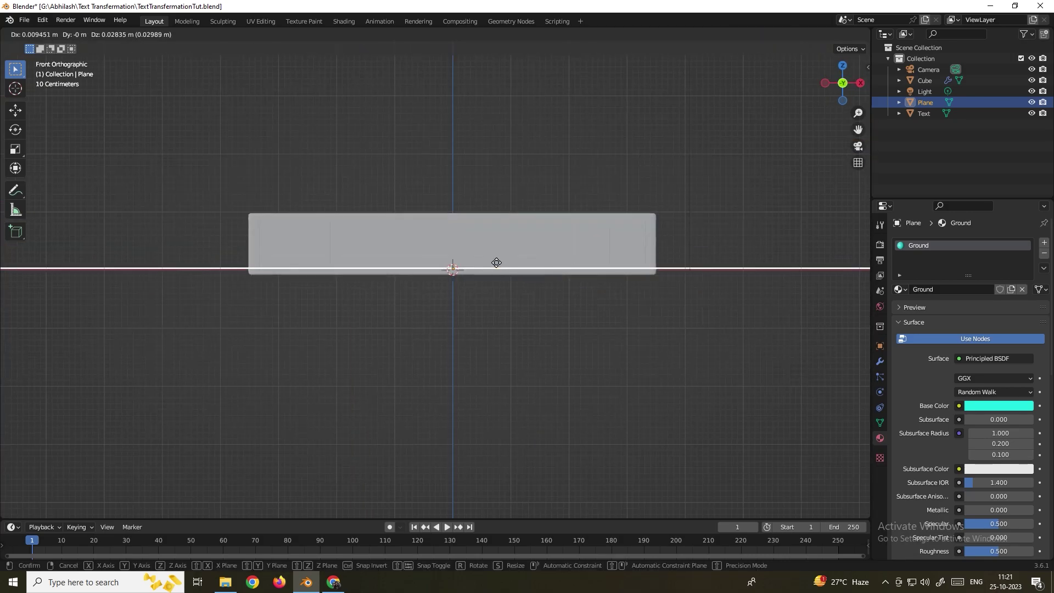
key("z")
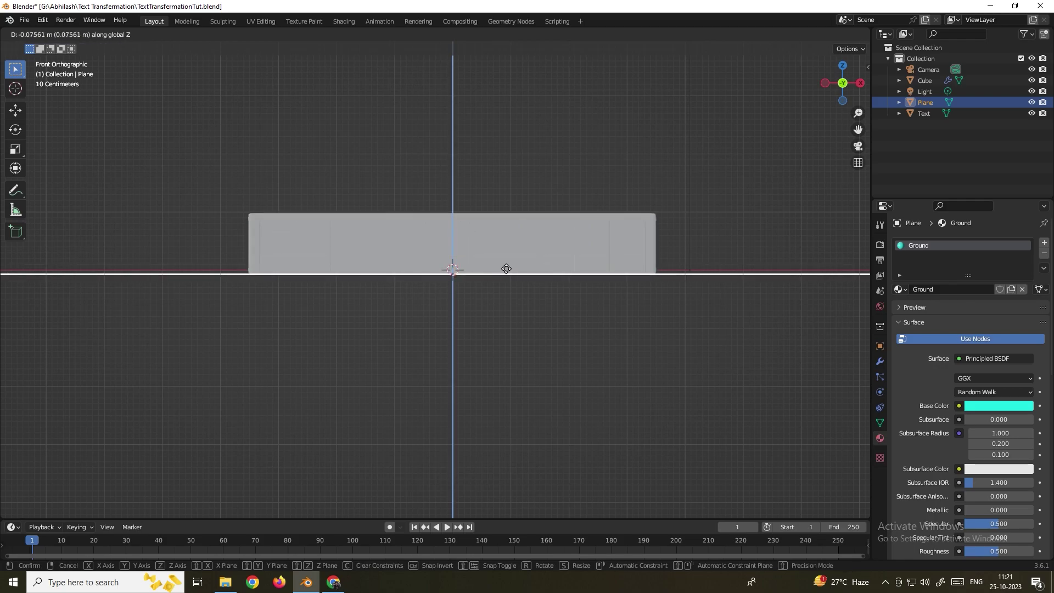
left_click(505, 269)
mouse_move(507, 272)
middle_mouse_down()
mouse_move(563, 264)
mouse_move(477, 258)
mouse_move(508, 259)
middle_mouse_up()
middle_click_drag(442, 408, 386, 133)
key("alt+a")
left_click(397, 167)
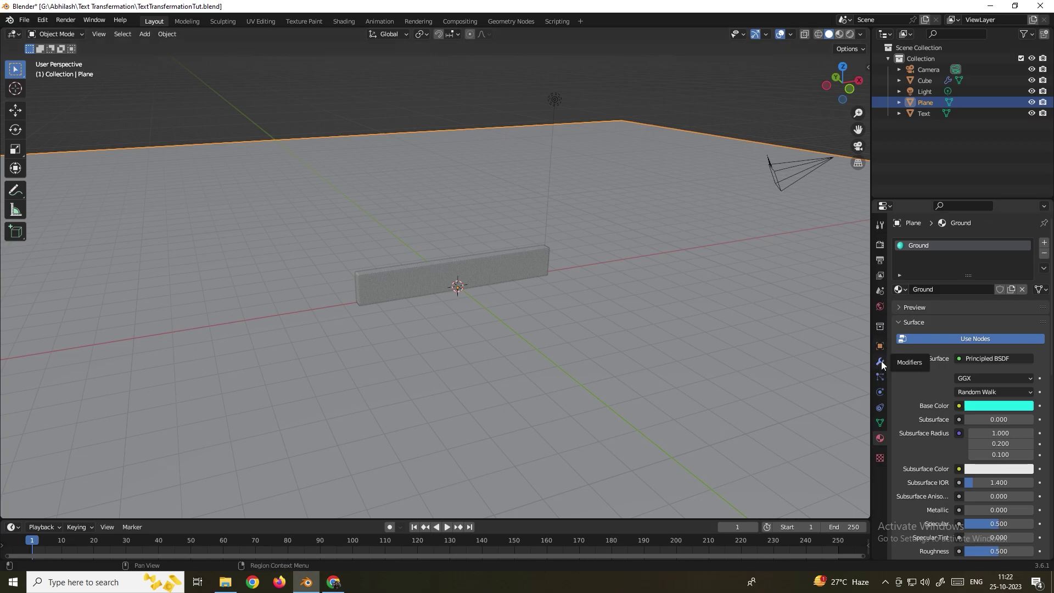
Enable collision physics on the ground plane and play the slab explosion against it
left_click(879, 391)
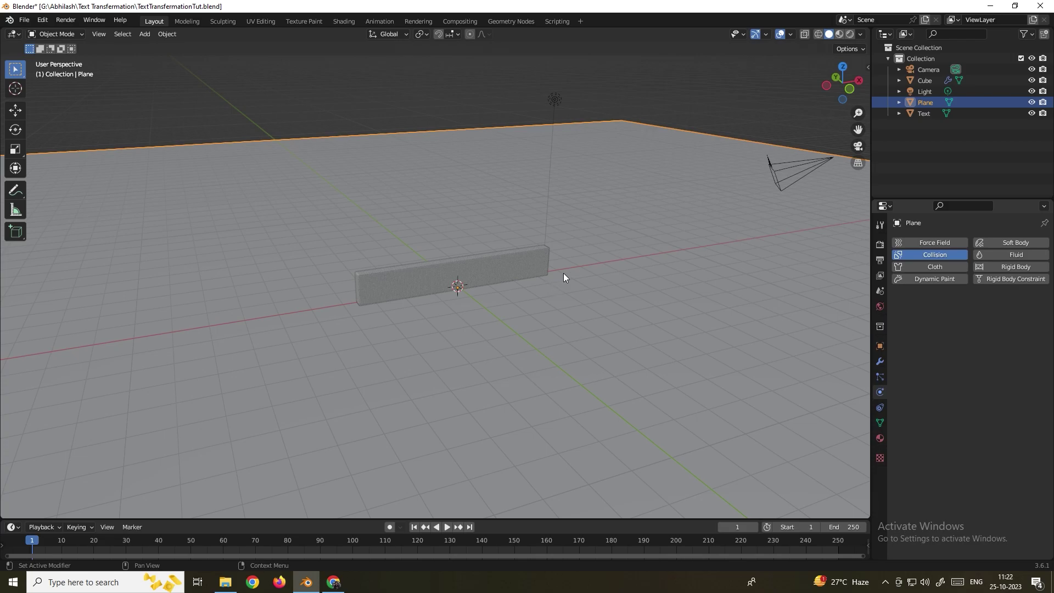
middle_click_drag(557, 279, 496, 266)
middle_click_drag(350, 356, 313, 323)
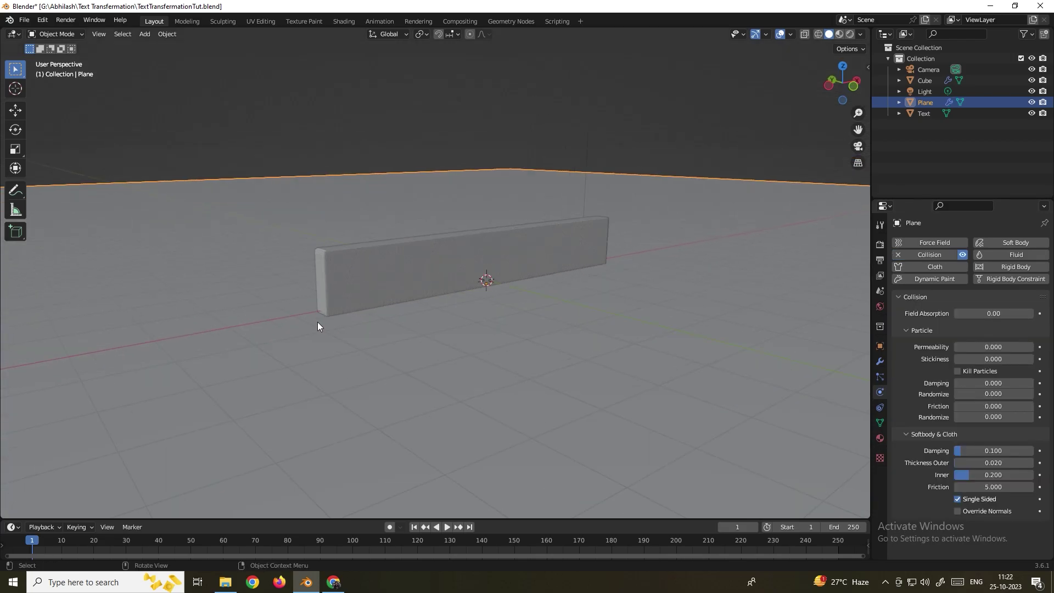
left_click(447, 527)
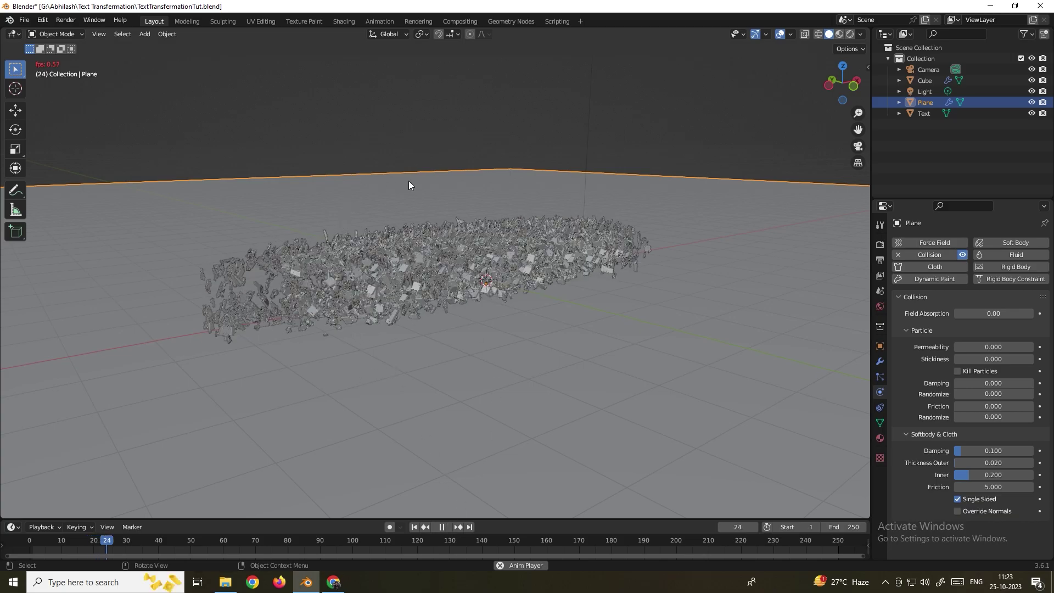
key("space")
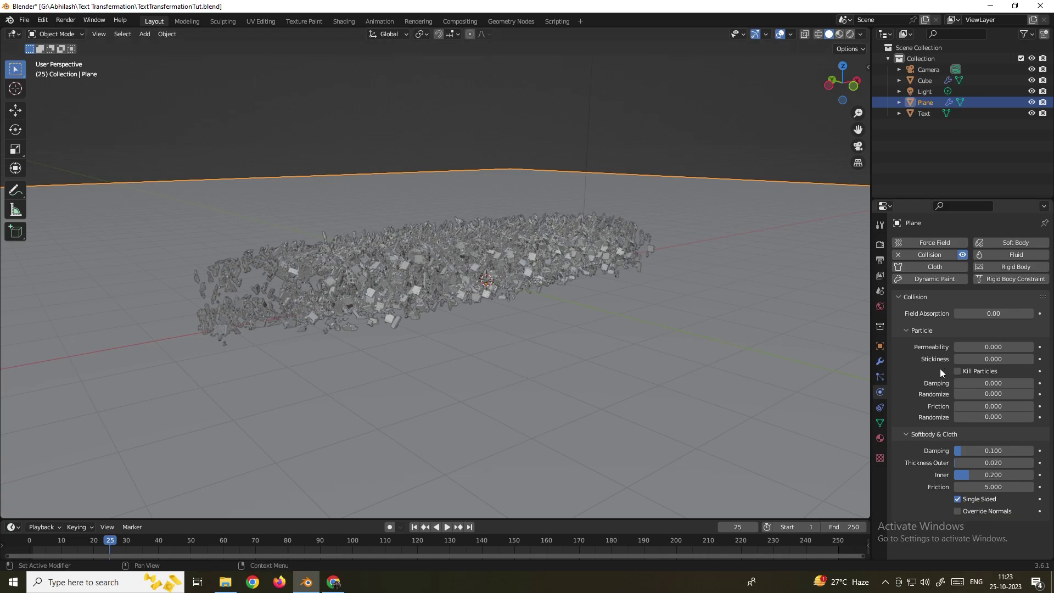
Set the plane's particle collision damping to 0.7, friction to 0.7 and friction randomize to 1, and replay the simulation
left_click(987, 383)
type("0.7")
key("Return")
left_click(997, 406)
type("0.0")
key("BackSpace")
type("7")
key("Return")
left_click(993, 416)
type("1")
key("Return")
key("ctrl+shift+space")
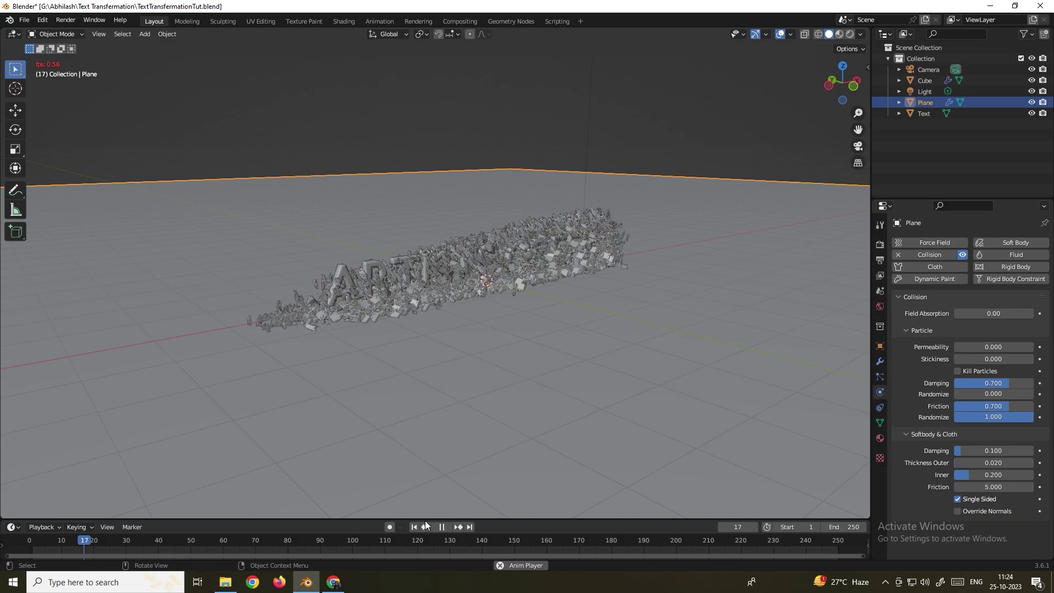
Hide the Cube slab and select the ARTISTS CREEK text
left_click(927, 80)
key("h")
key("Escape")
left_click(480, 258)
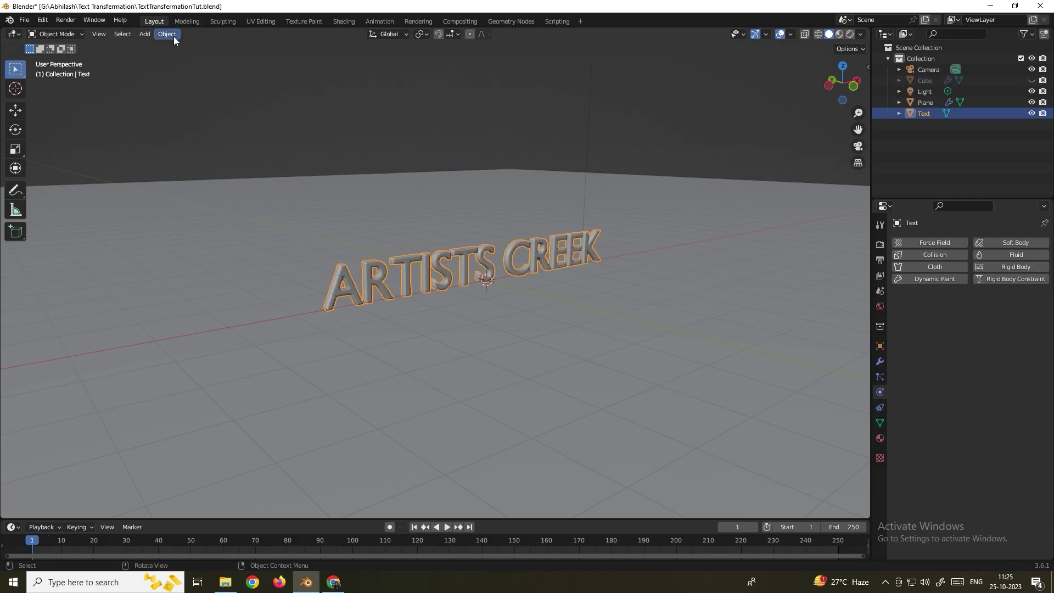
Apply the Quick Explode effect to the text and set its particle number to 10000
left_click(169, 35)
mouse_move(216, 343)
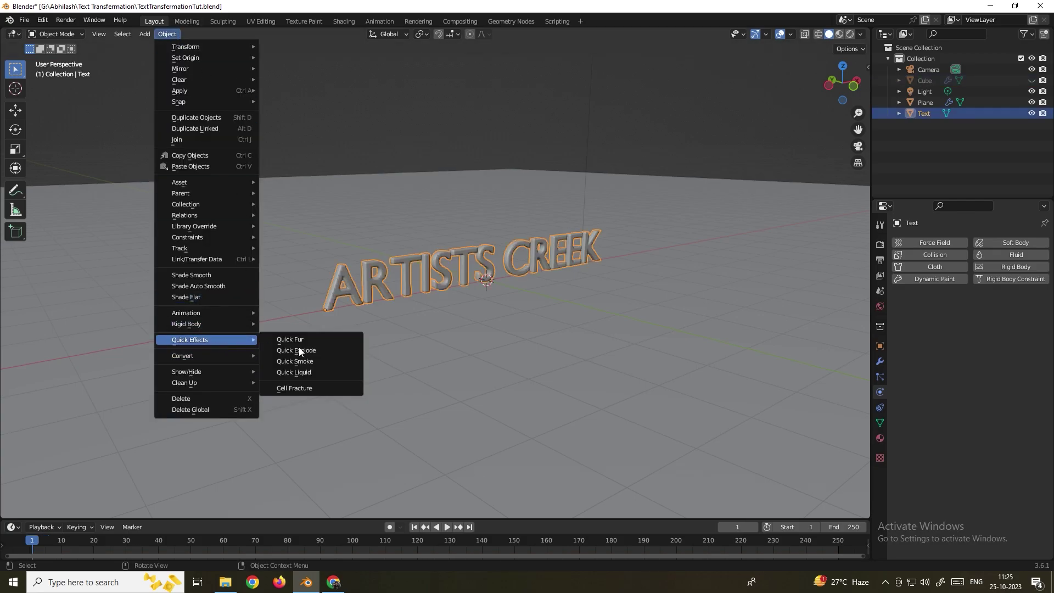
left_click(879, 376)
left_click(994, 339)
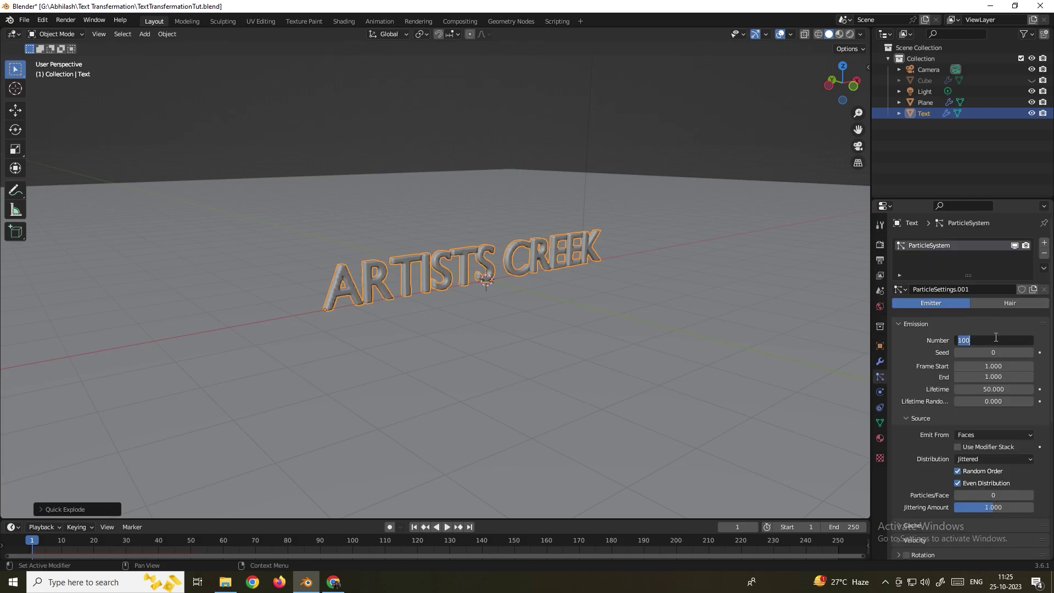
type("10000")
key("Return")
Set the text's particle emission to start at frame 2 and end at frame 10
scroll(994, 376, "up", 1, "ctrl")
left_click(996, 366)
type("2")
key("Tab")
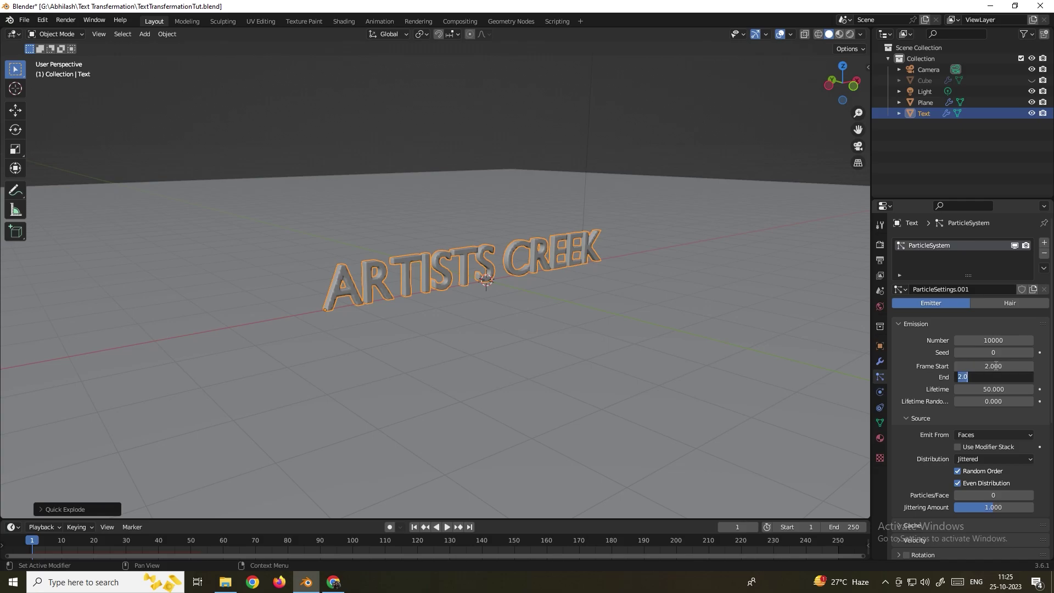
type("10")
key("Return")
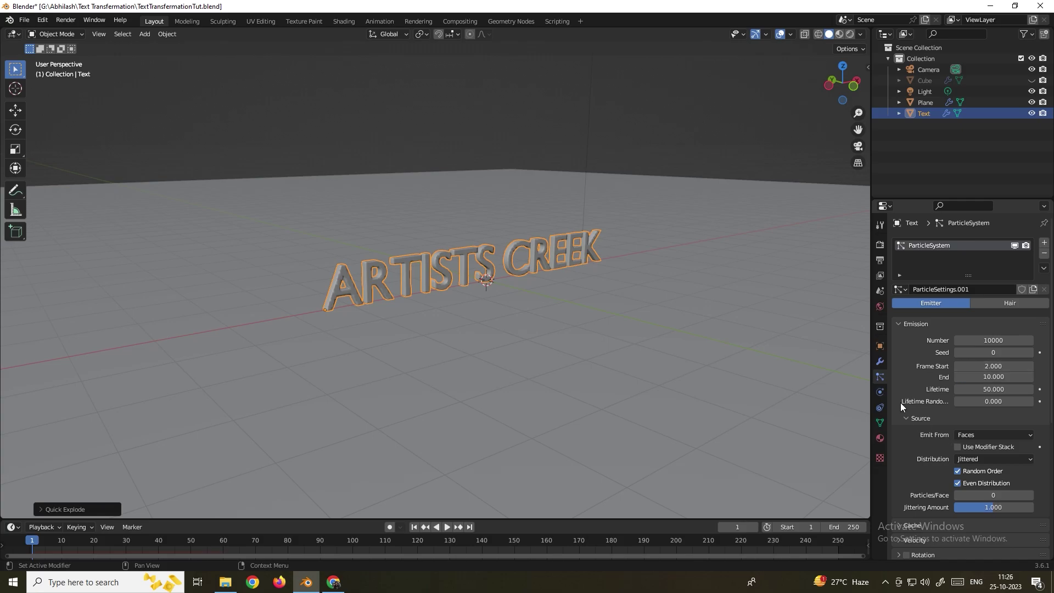
Add a new texture to the text's particle system and set its type to Blend
scroll(907, 390, "down", 10)
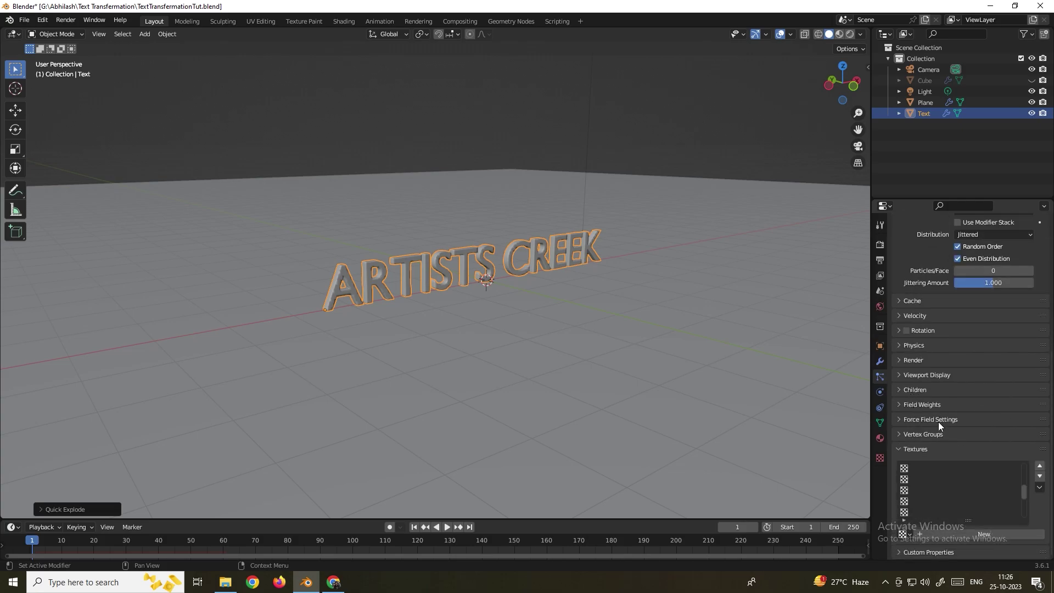
left_click(977, 531)
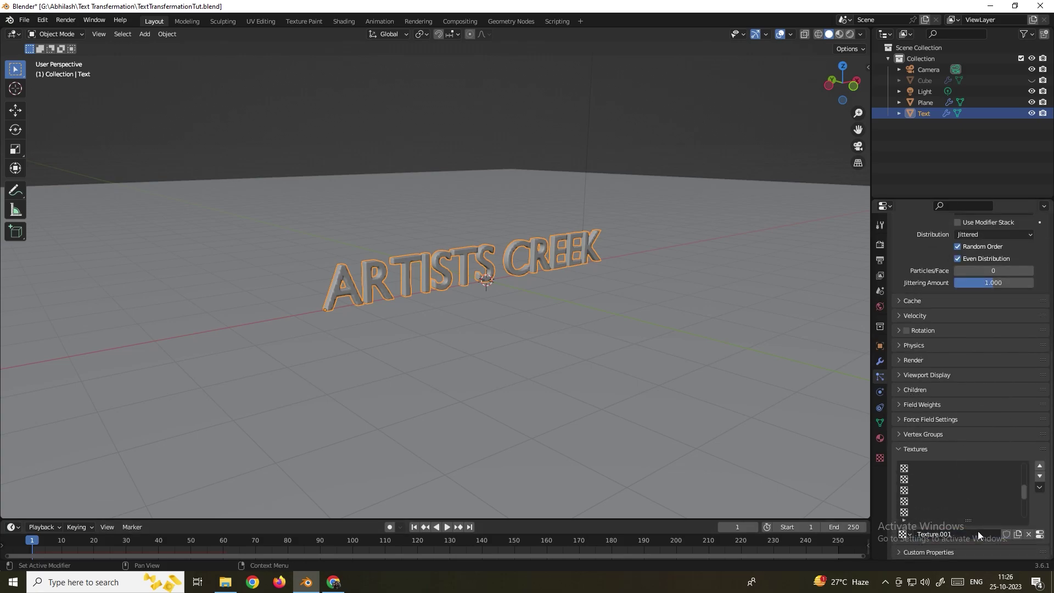
left_click(880, 457)
scroll(895, 344, "up", 8)
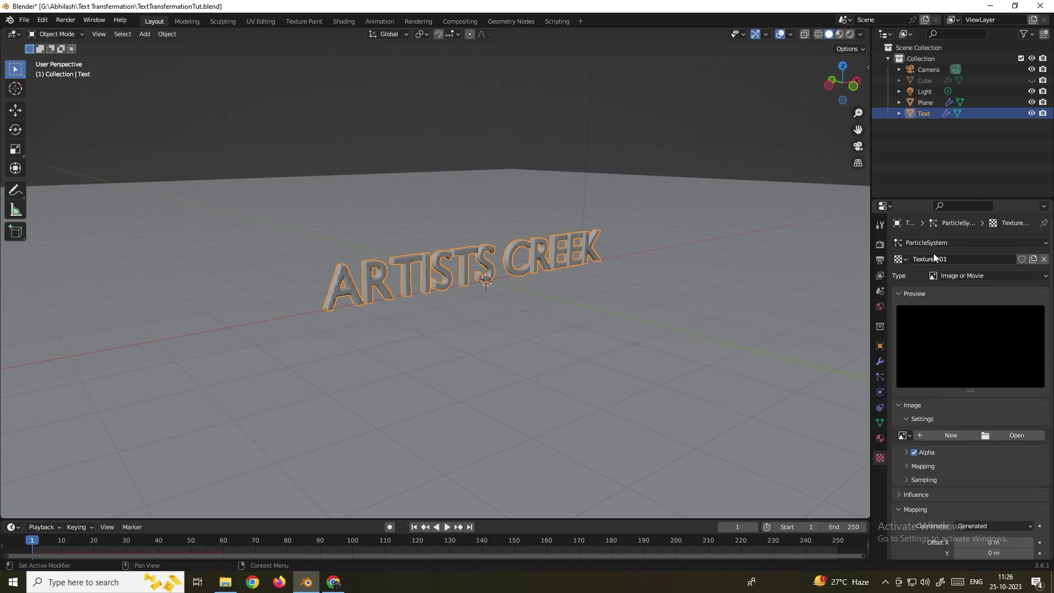
left_click(944, 243)
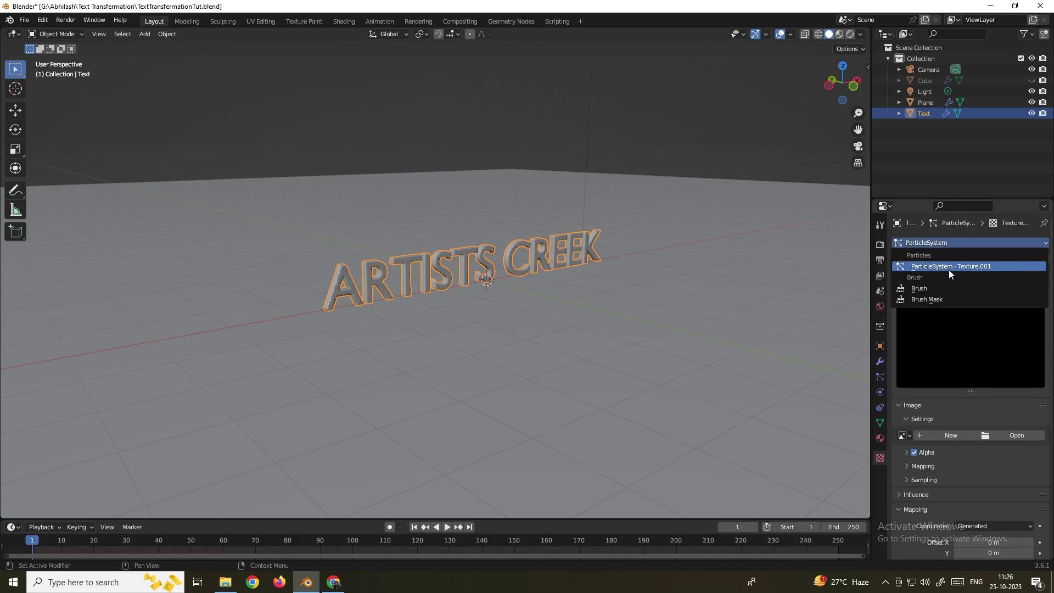
left_click(948, 267)
left_click(949, 275)
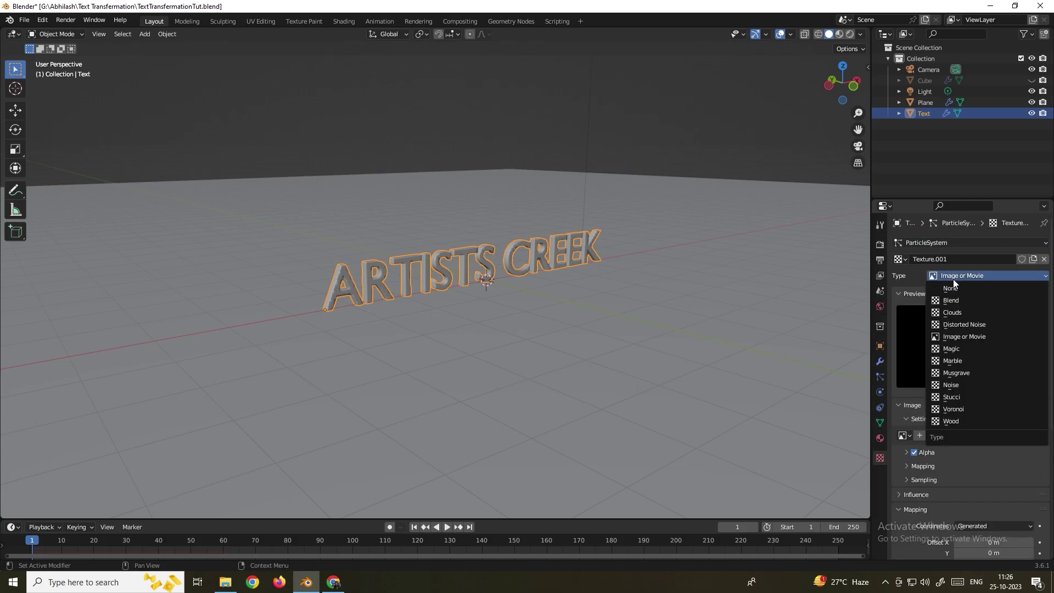
left_click(955, 302)
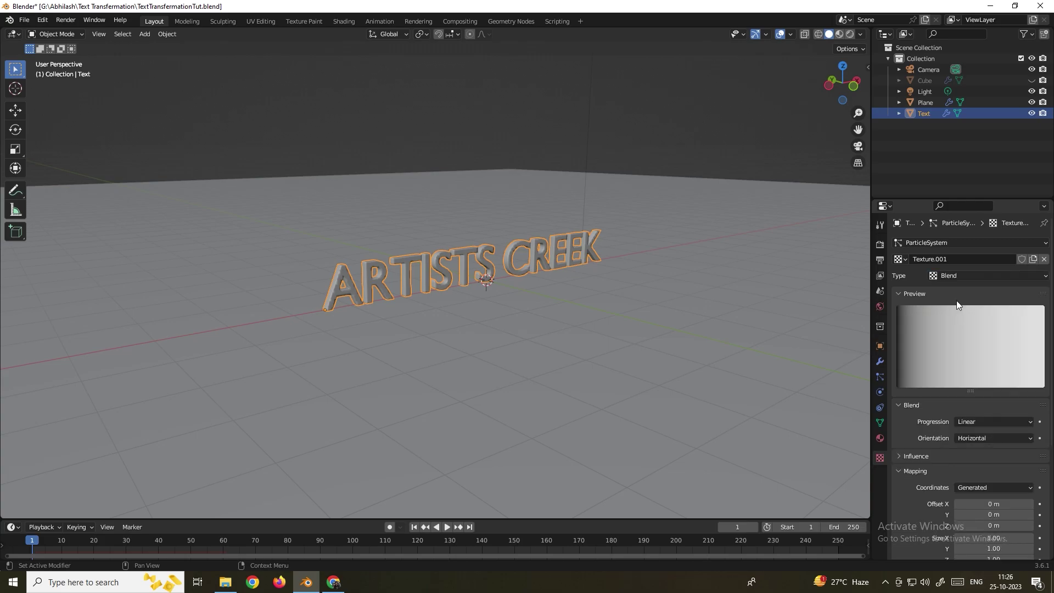
Map the blend texture with UV coordinates using UVMap, and return the animation to the first frame
left_click(967, 486)
left_click(980, 450)
scroll(911, 471, "down", 3)
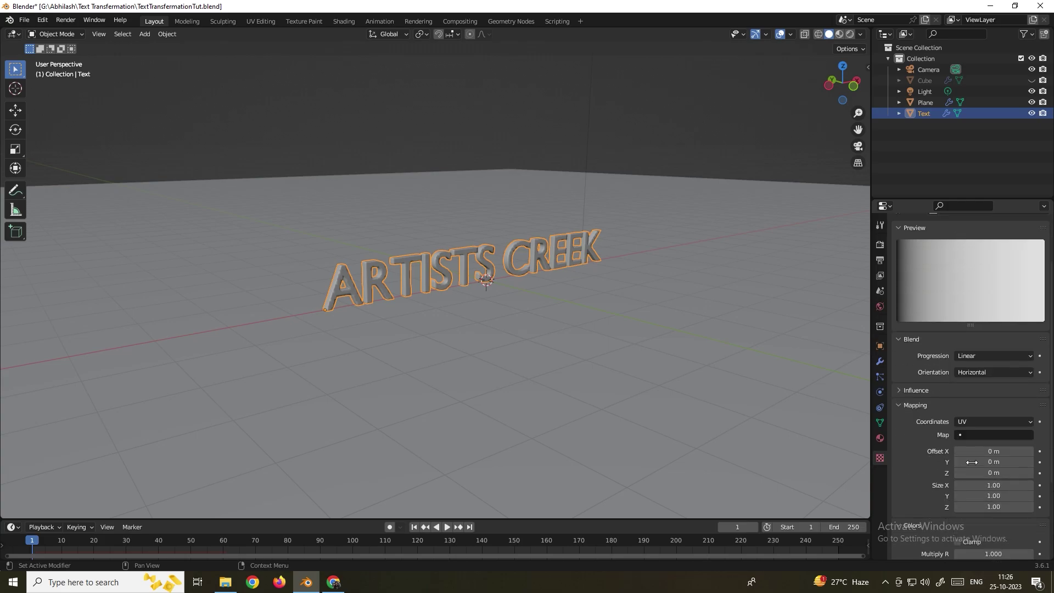
left_click(977, 434)
left_click(943, 451)
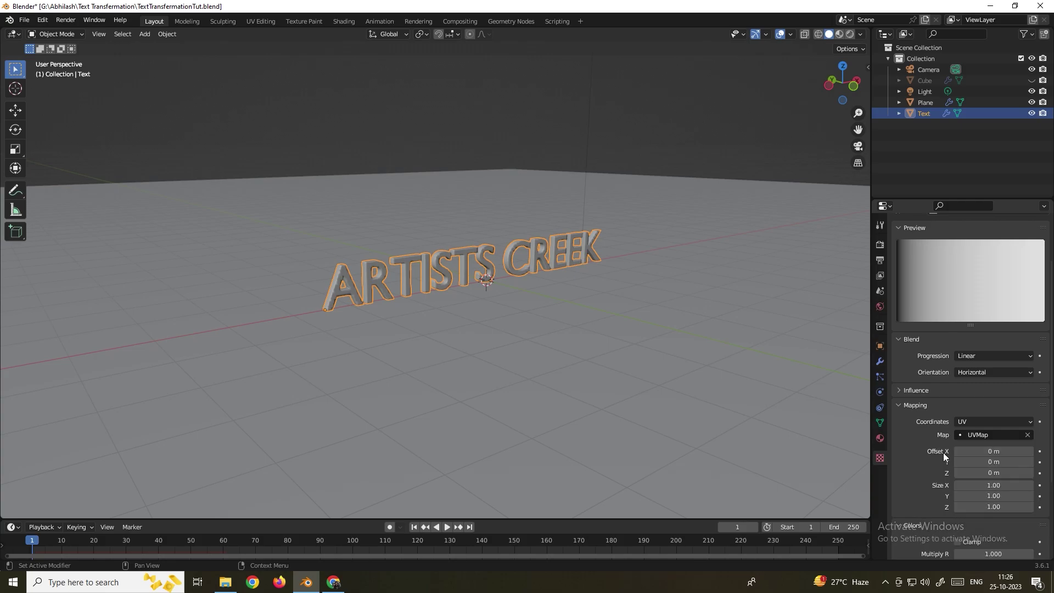
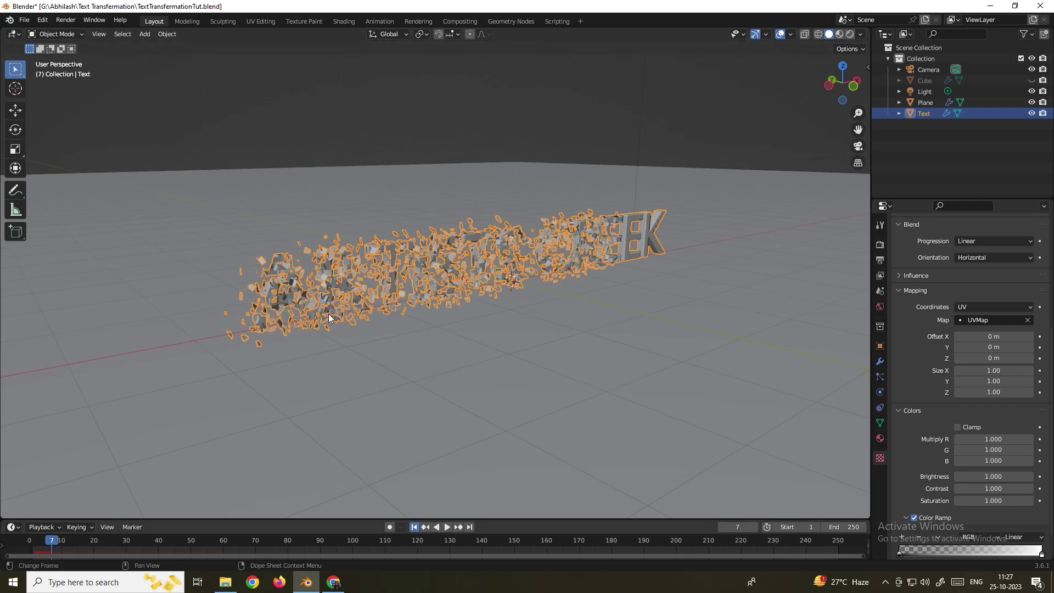
key("shift+Left")
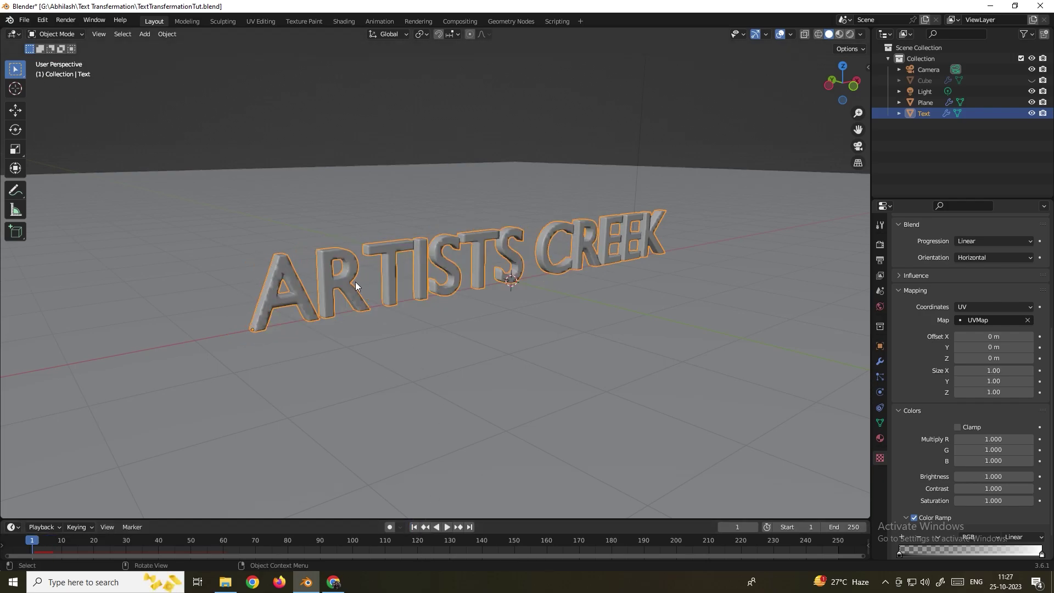
Add a Wireframe modifier to the text with Even thickness and Replace Original turned off
left_click(880, 362)
left_click(939, 242)
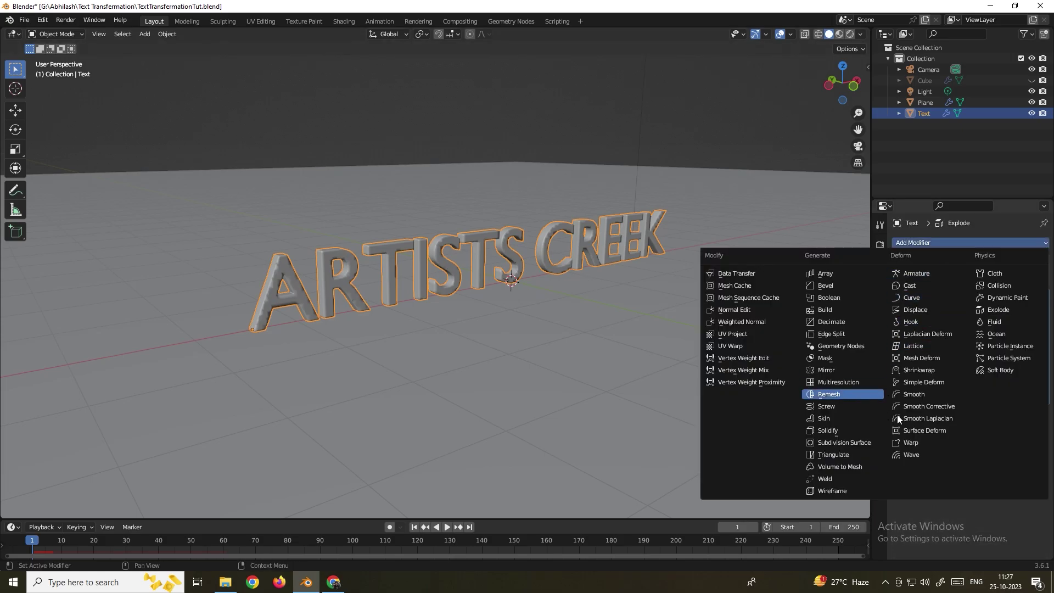
left_click(852, 491)
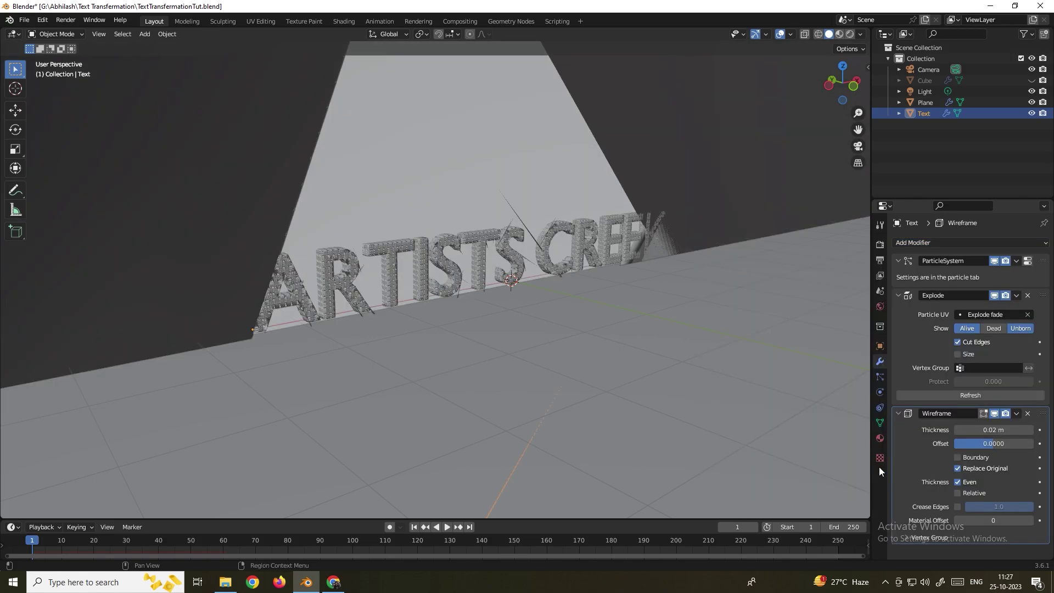
left_click(957, 482)
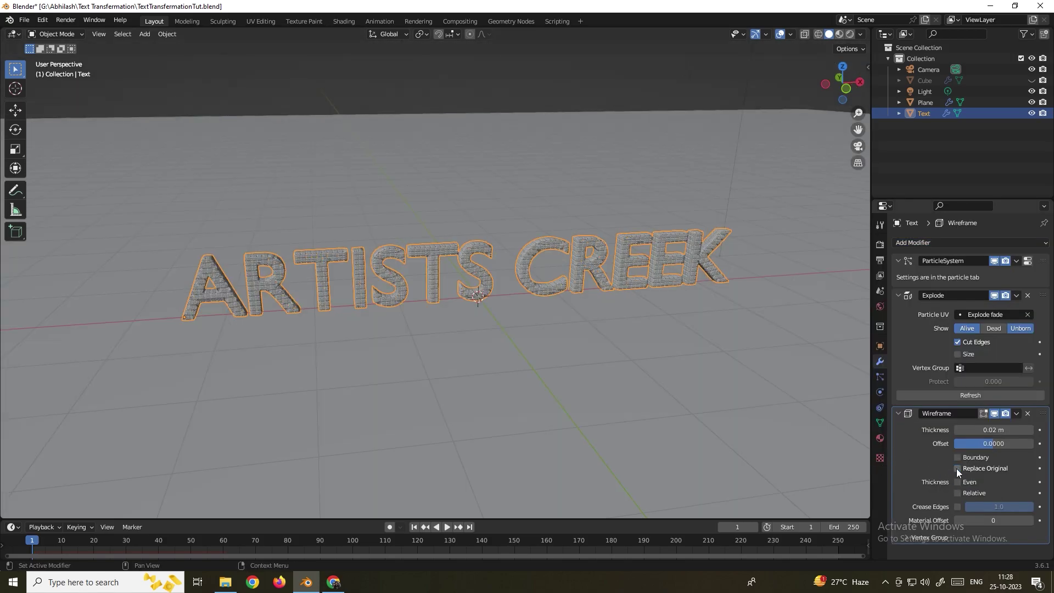
Set the Wireframe modifier's offset to -1
left_click(966, 443)
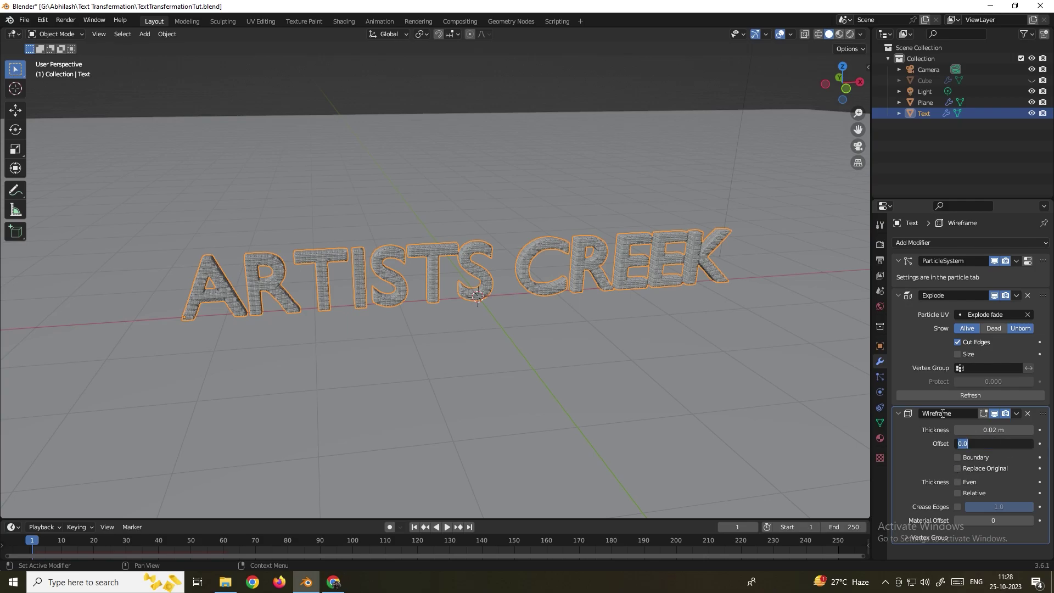
key("BackSpace")
type("-1")
key("Return")
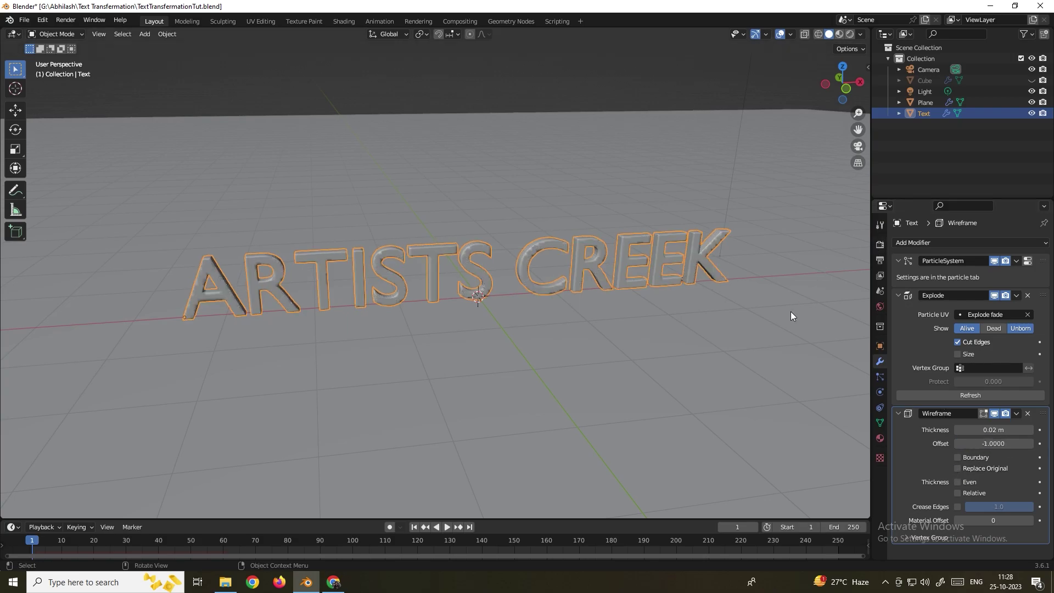
Inspect the thickened letters up close, play the text explosion and return to the first frame
scroll(515, 262, "up", 10)
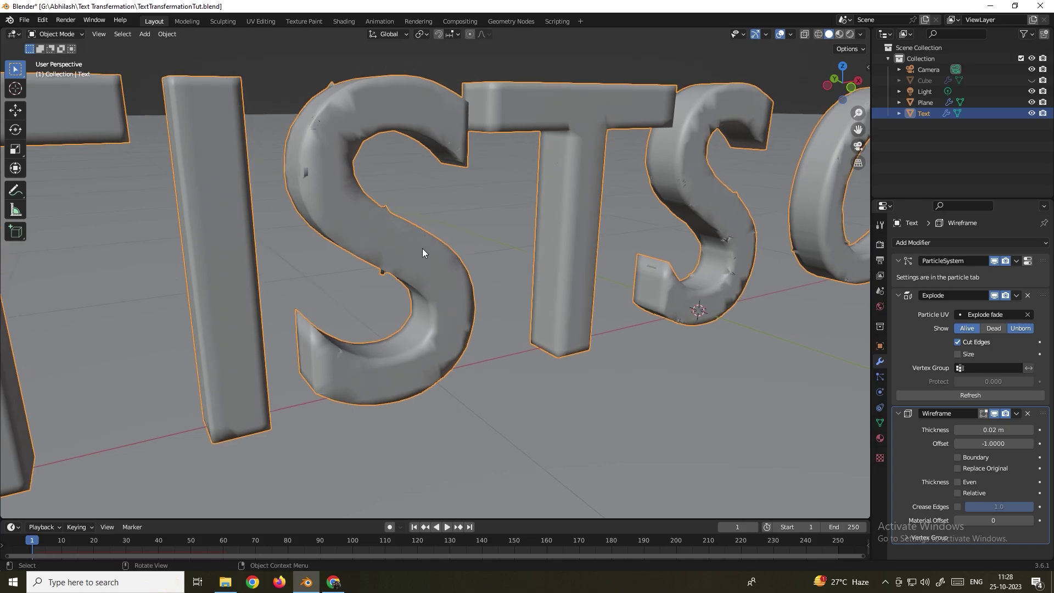
scroll(424, 249, "down", 10)
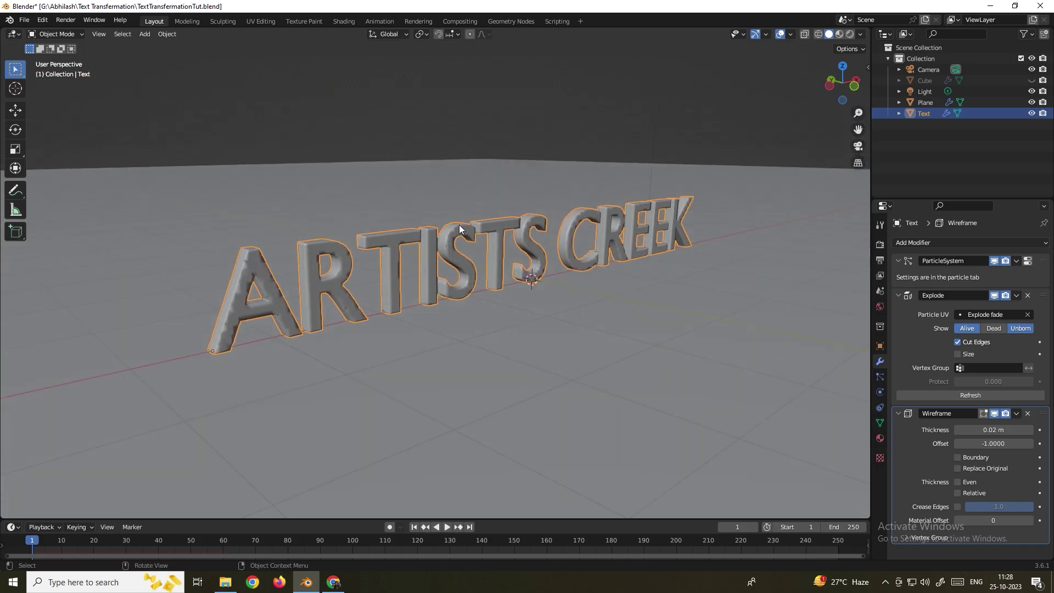
left_click(413, 526)
key("space")
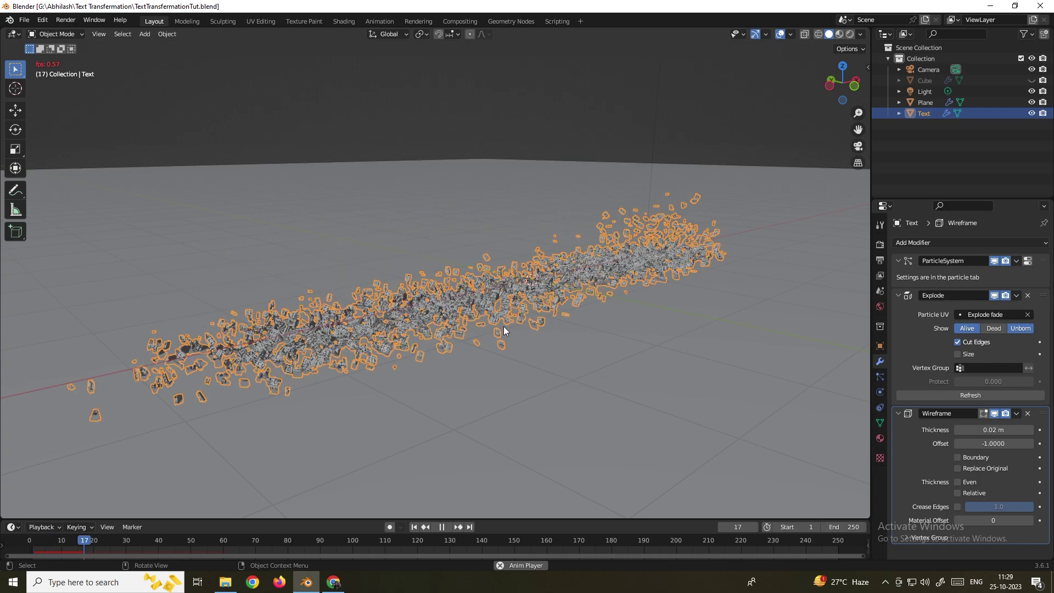
key("shift+Left")
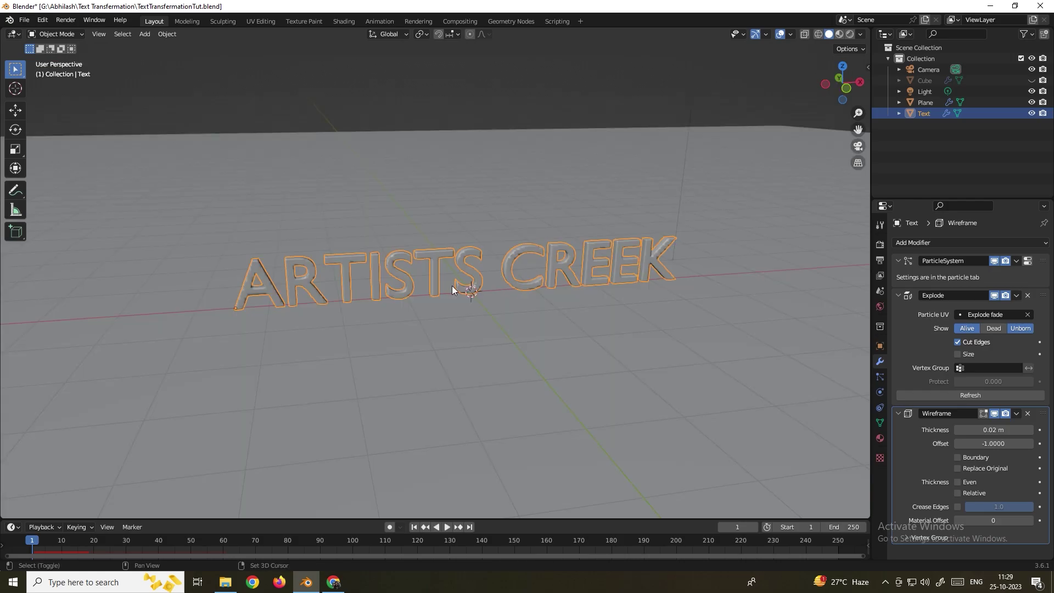
Duplicate the text and move the copy about 5.21 m along the negative X axis
key("shift+d")
key("shift+d")
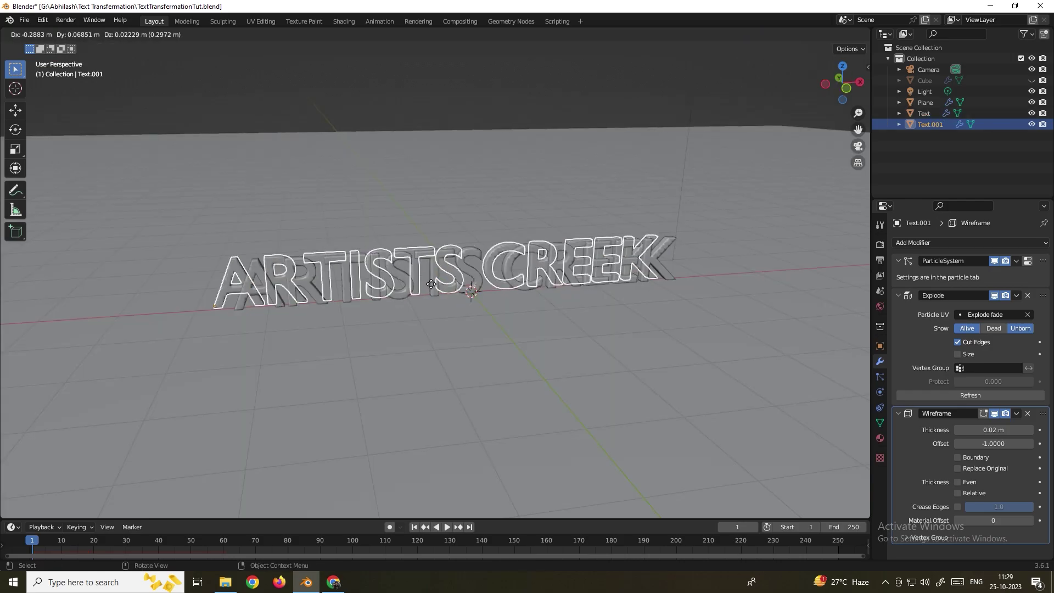
key("x")
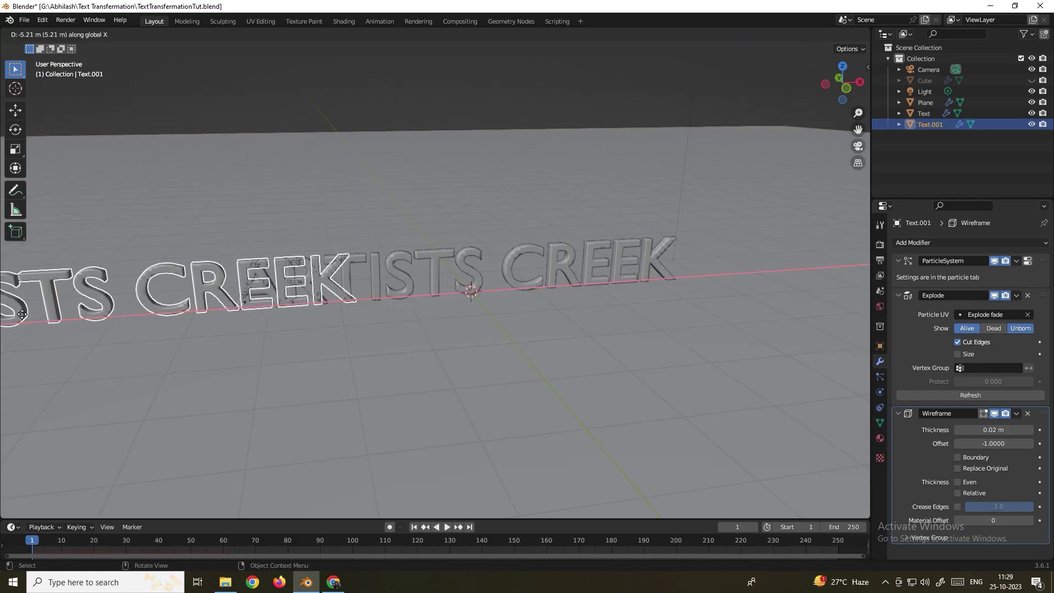
left_click(22, 314)
middle_click_drag(301, 307, 544, 245)
Set the particle physics type of the copied text, Text.001, to Keyed
left_click(487, 261)
left_click(540, 236)
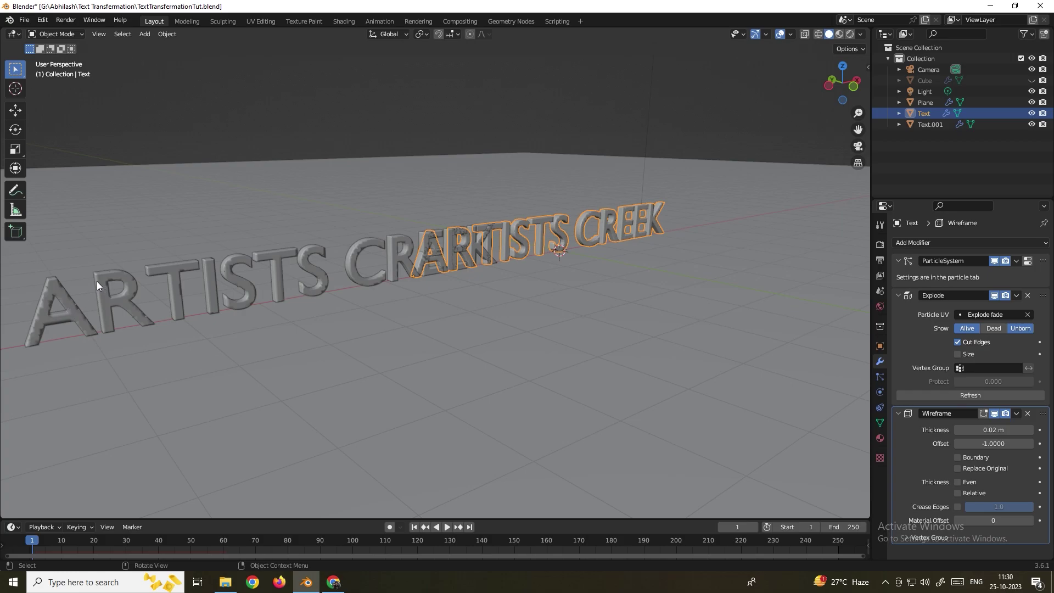
left_click(172, 278)
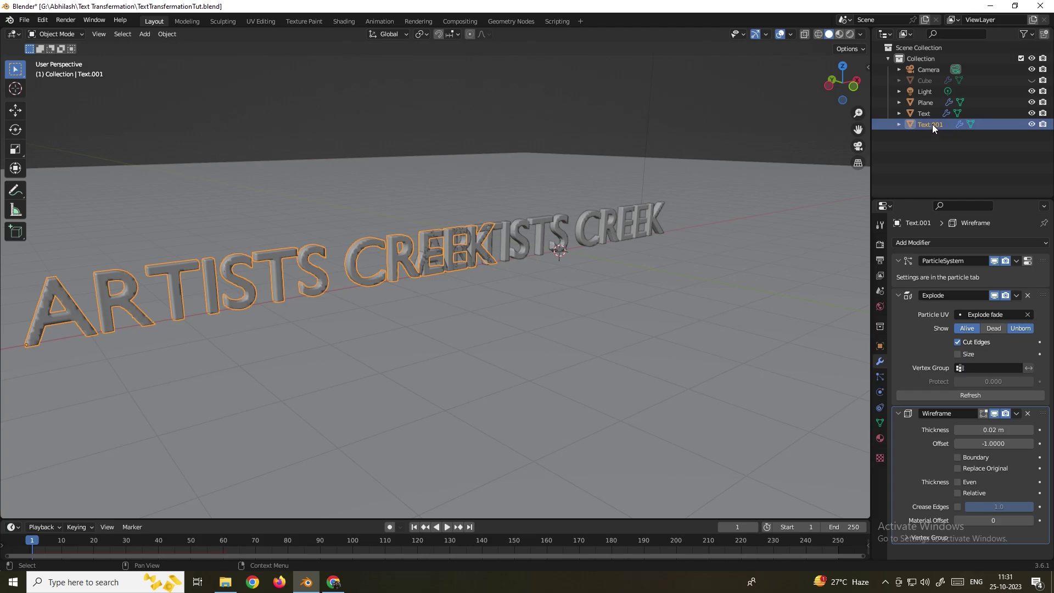
left_click(880, 376)
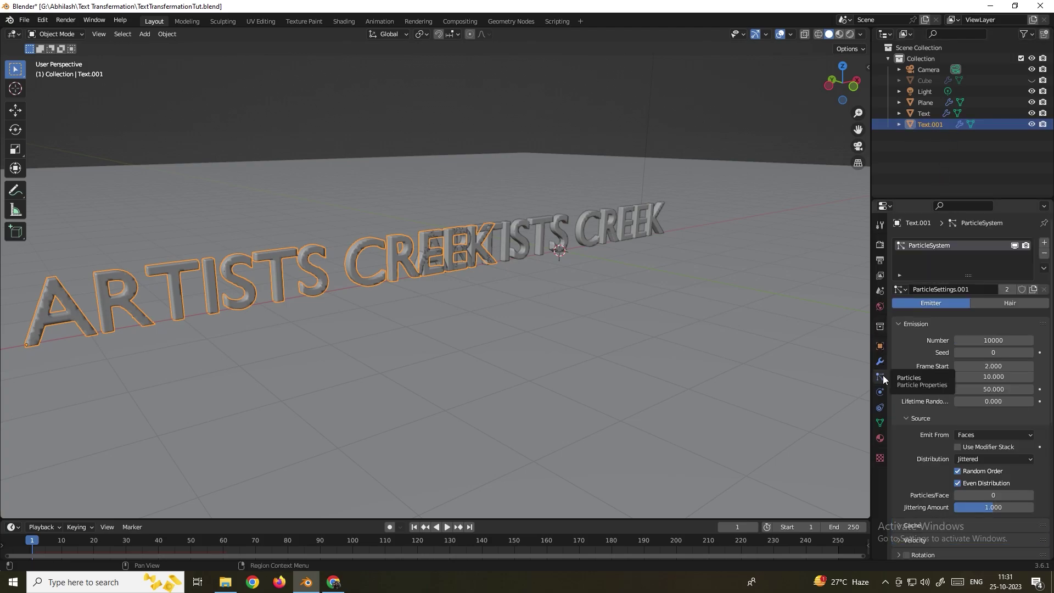
scroll(930, 410, "down", 4)
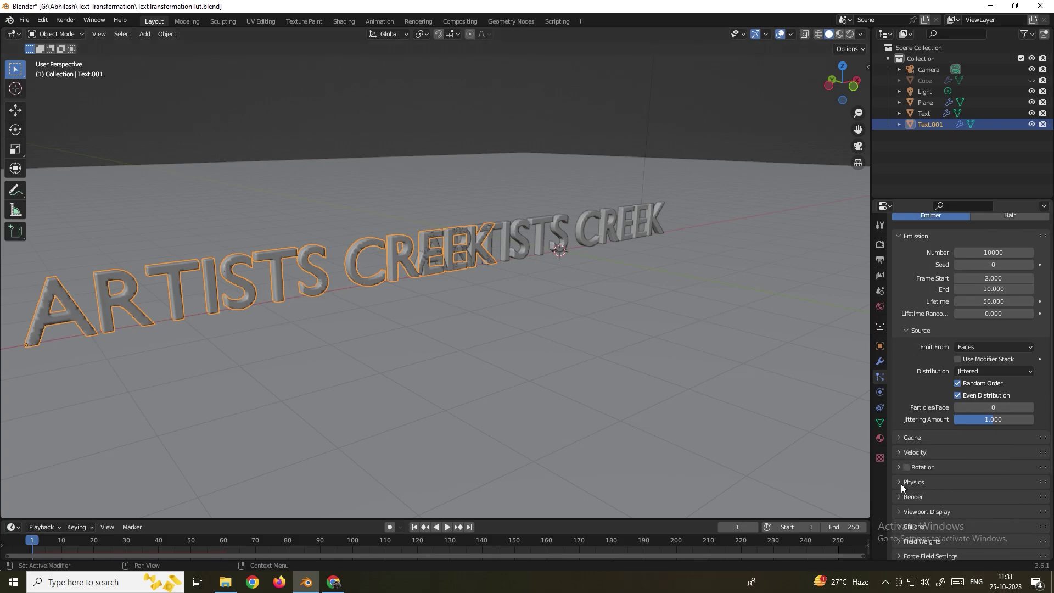
left_click(900, 482)
scroll(911, 472, "down", 4)
left_click(989, 410)
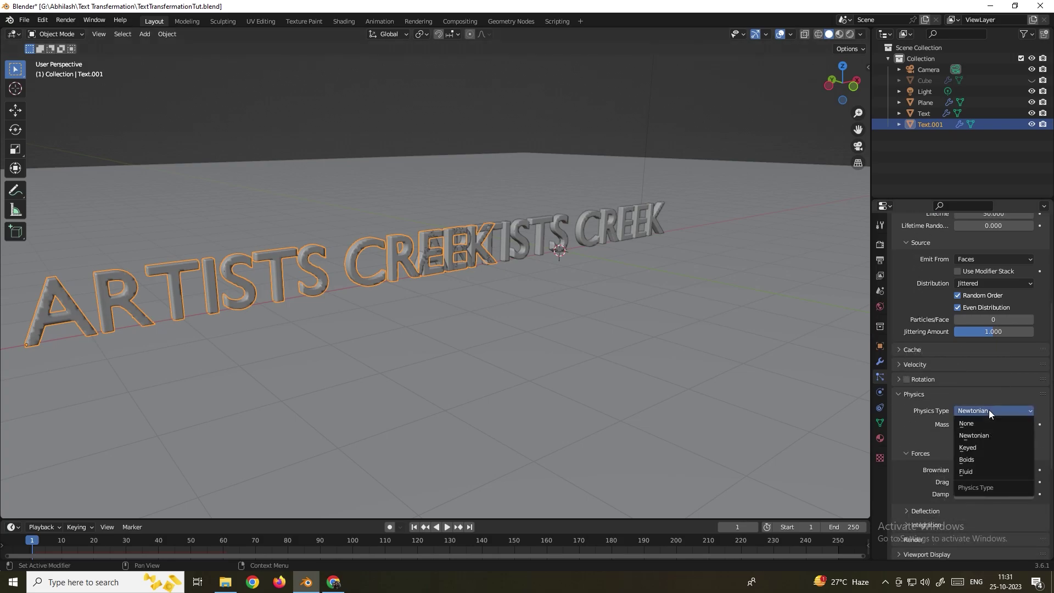
left_click(977, 446)
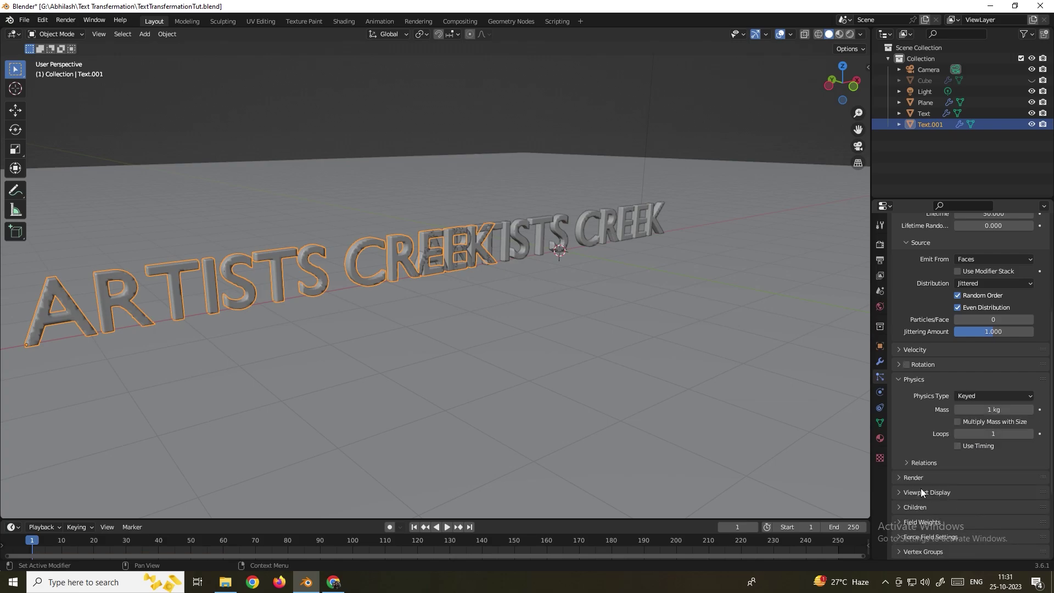
Add two keyed particle targets under Relations, the first for Text and the second for Text.001
left_click(908, 462)
scroll(923, 462, "down", 2)
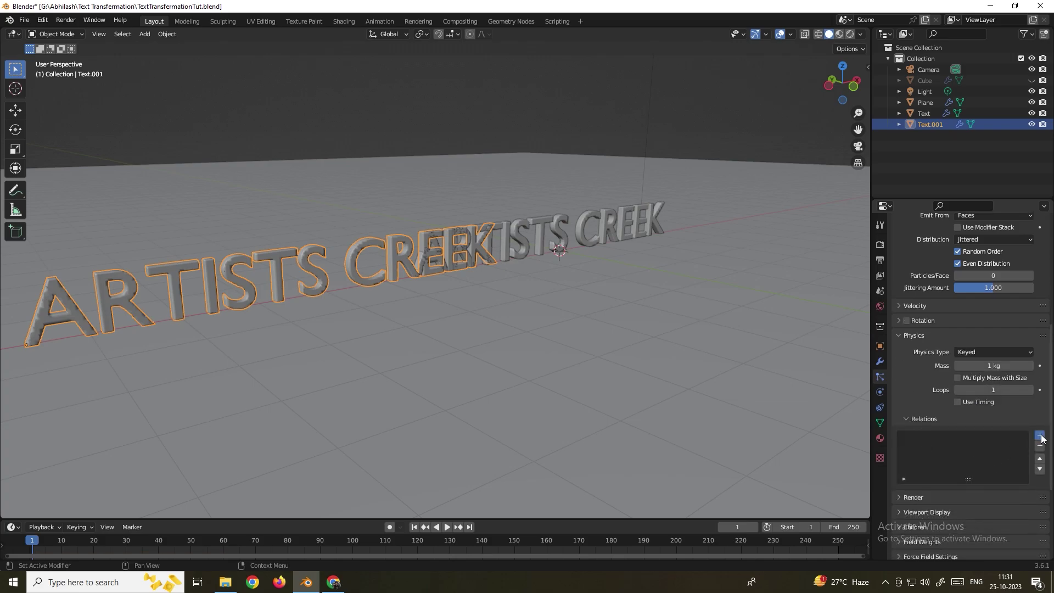
left_click(1040, 436)
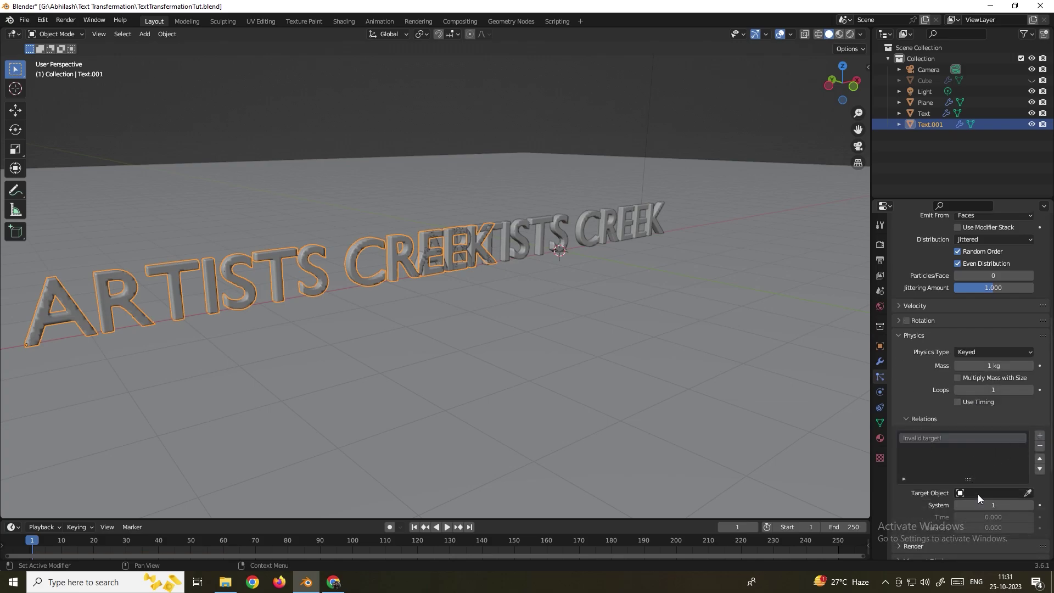
left_click(978, 493)
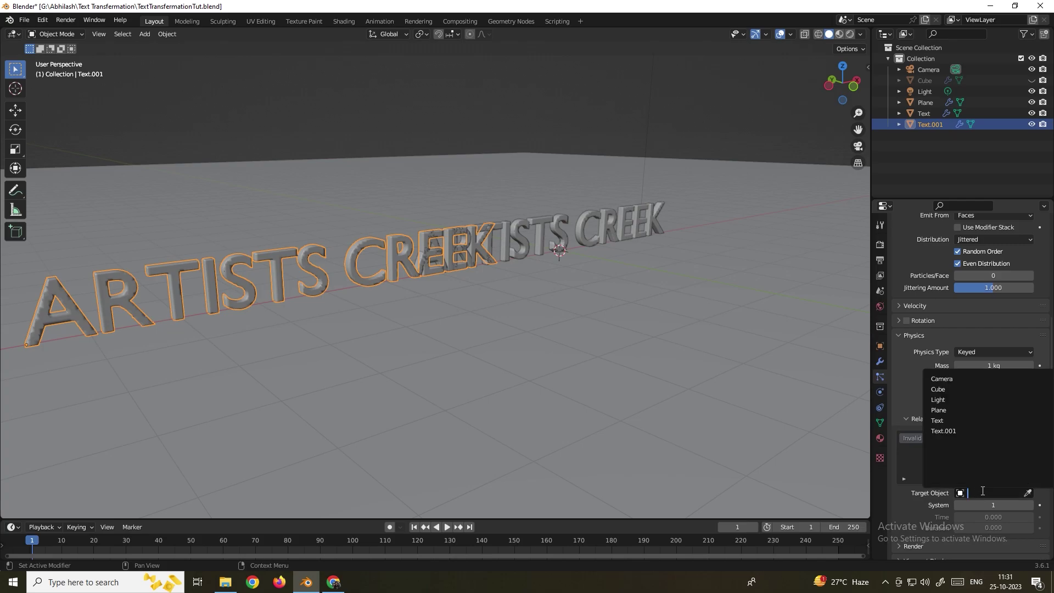
left_click(944, 420)
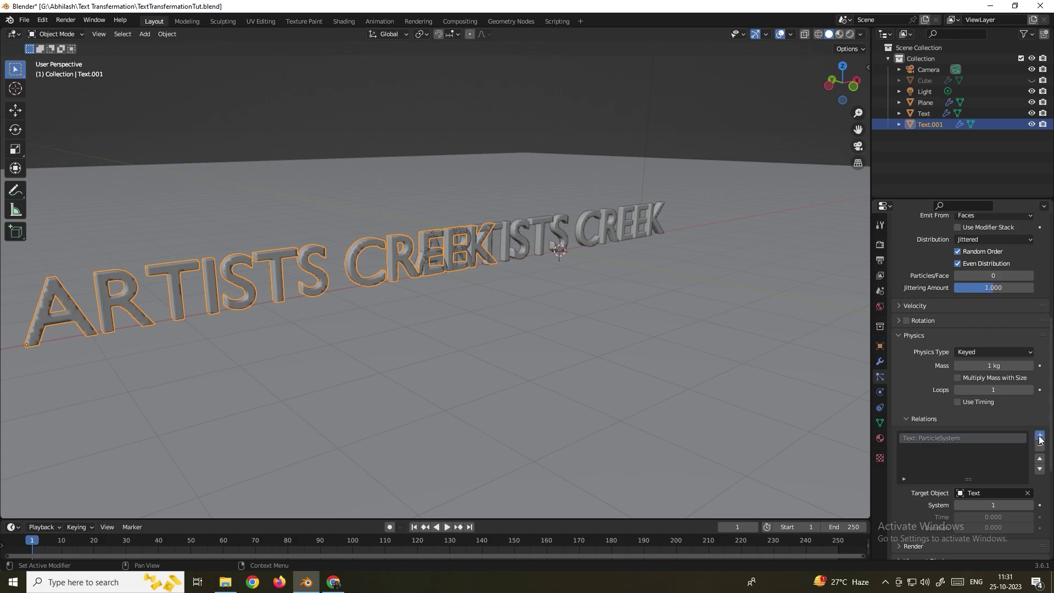
left_click(1039, 436)
left_click(1003, 490)
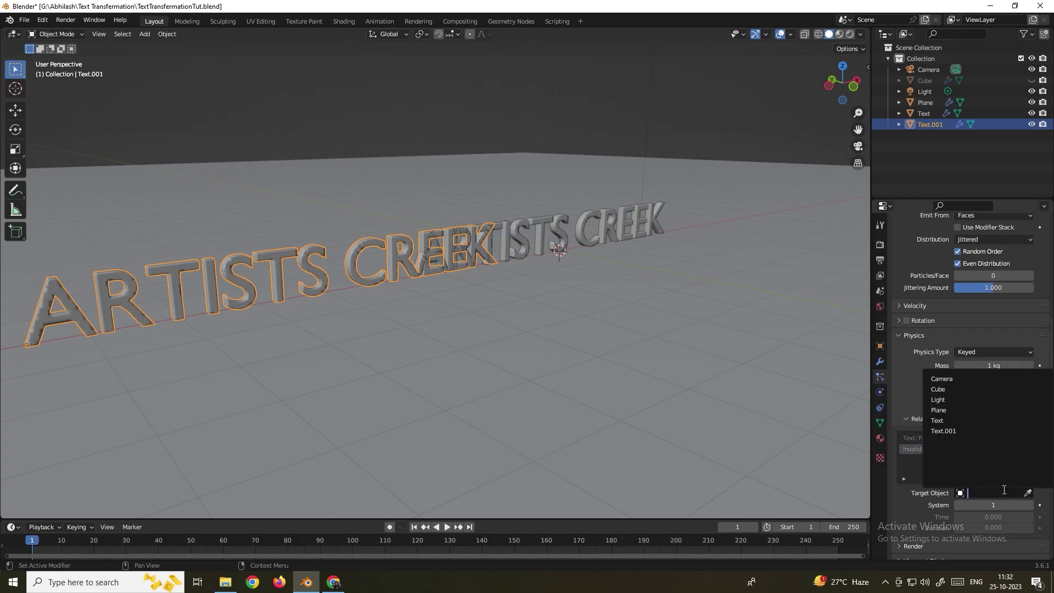
left_click(955, 430)
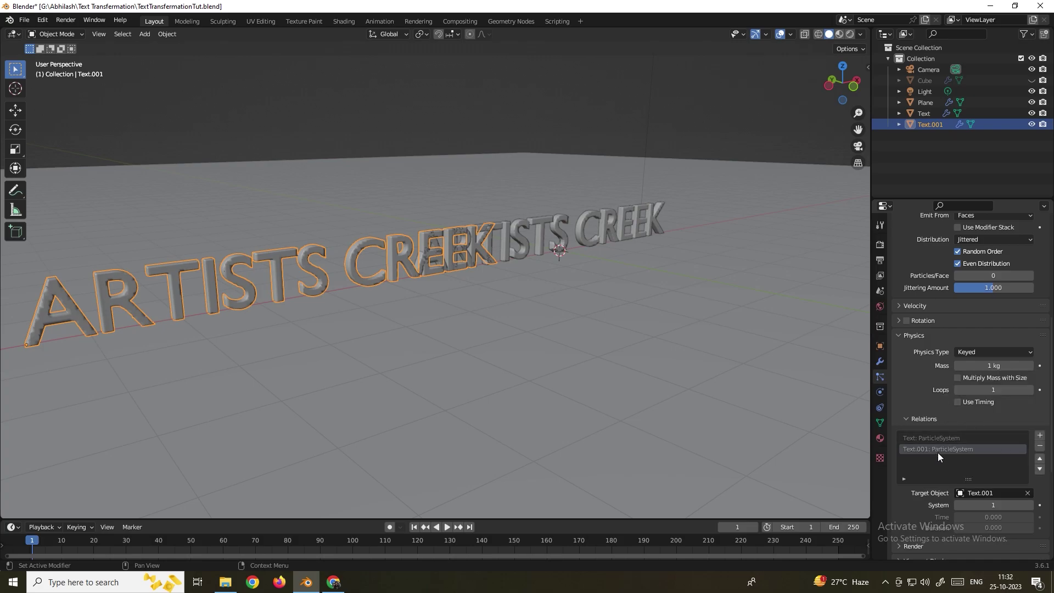
Turn off Unborn in the Explode modifier of the copied text, Text.001
left_click(555, 229)
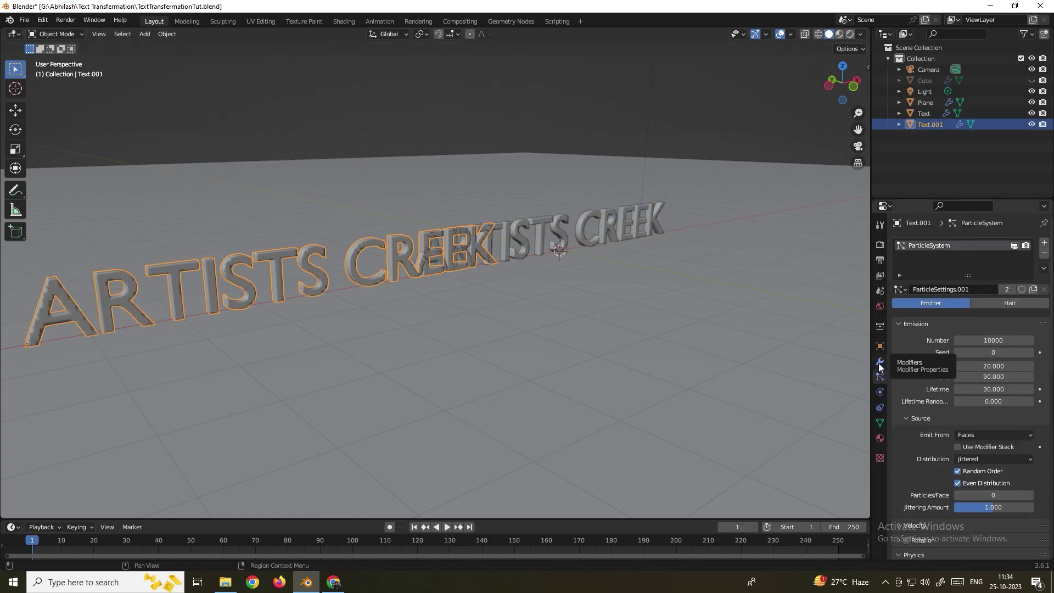
left_click(879, 362)
left_click(341, 295)
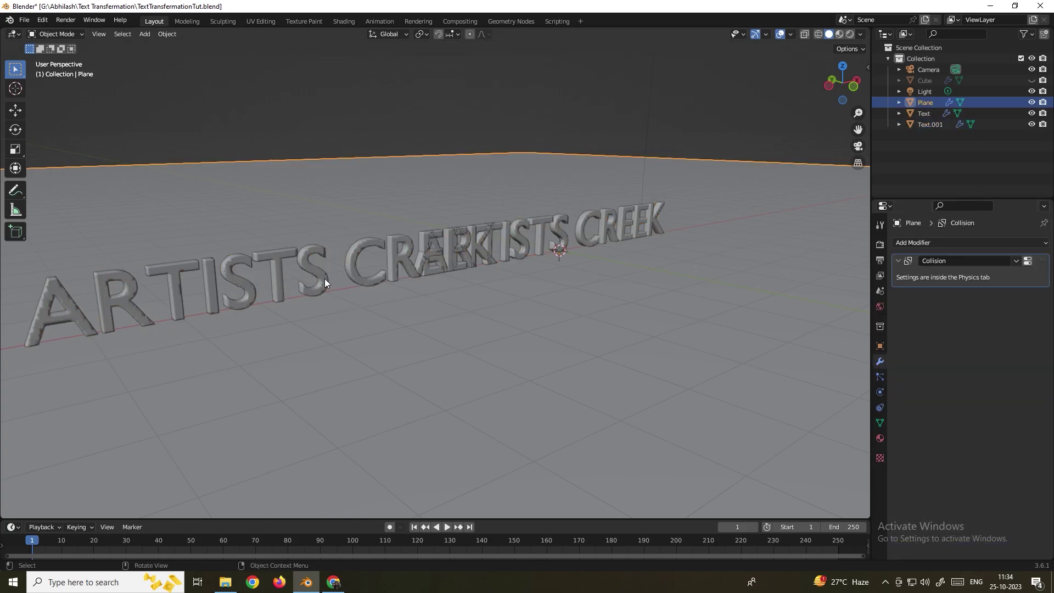
left_click(324, 278)
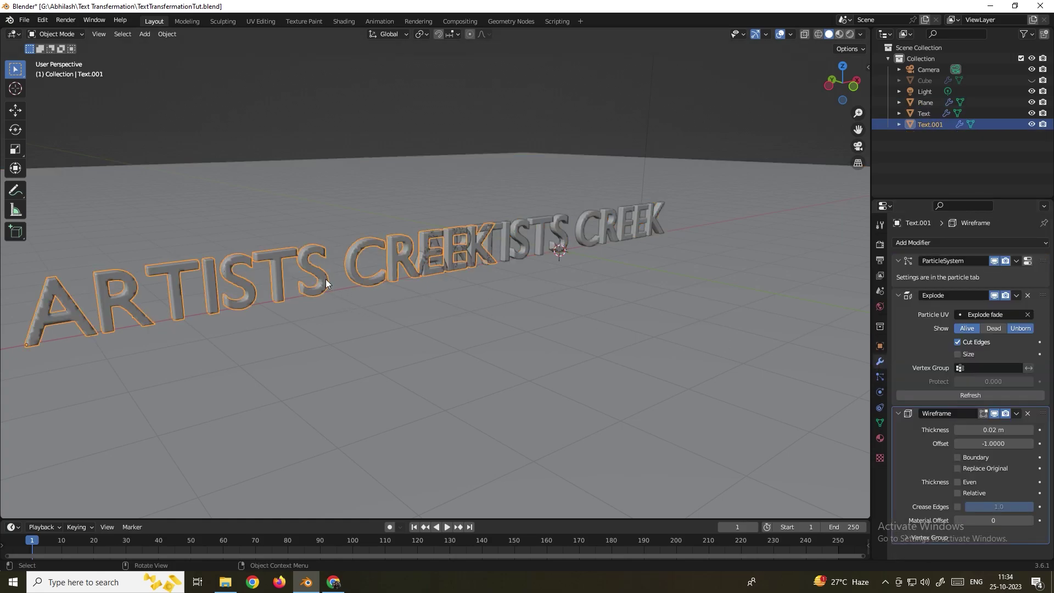
left_click(1020, 328)
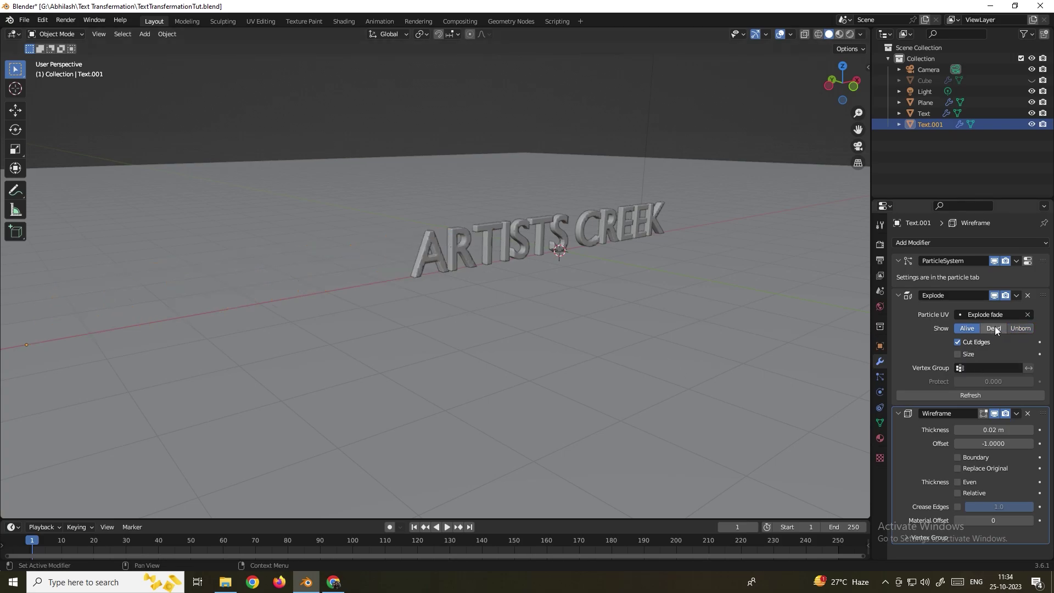
Turn off both Unborn and Alive in the original text's Explode modifier
left_click(643, 220)
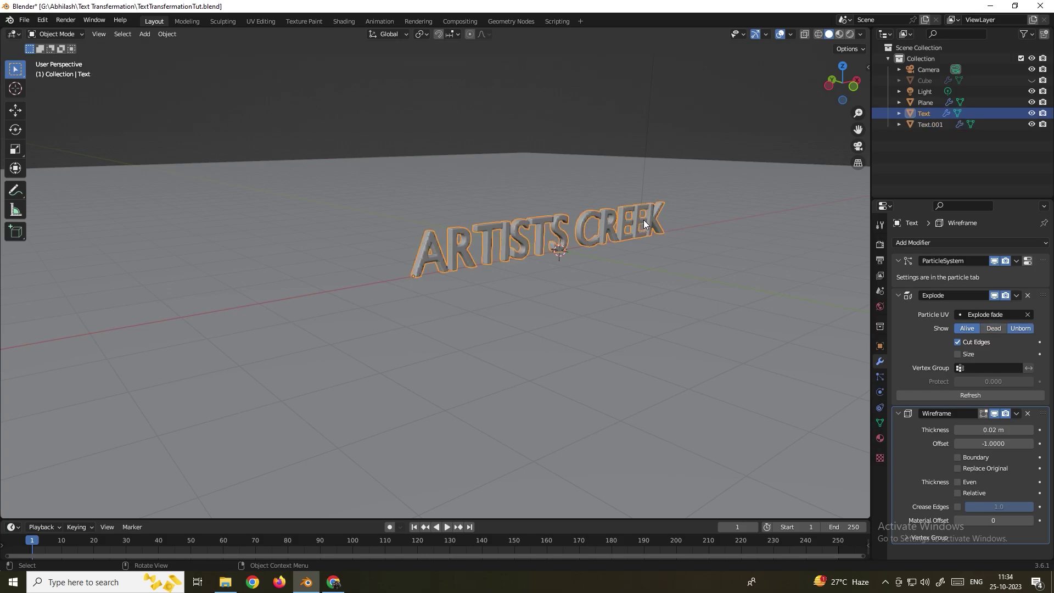
left_click(1022, 328)
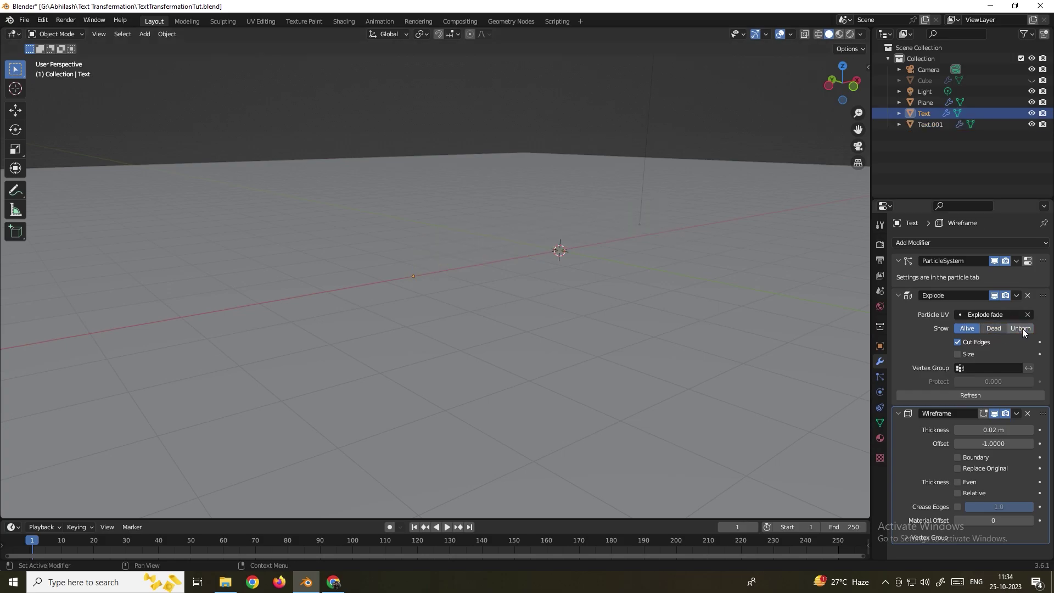
left_click(966, 328)
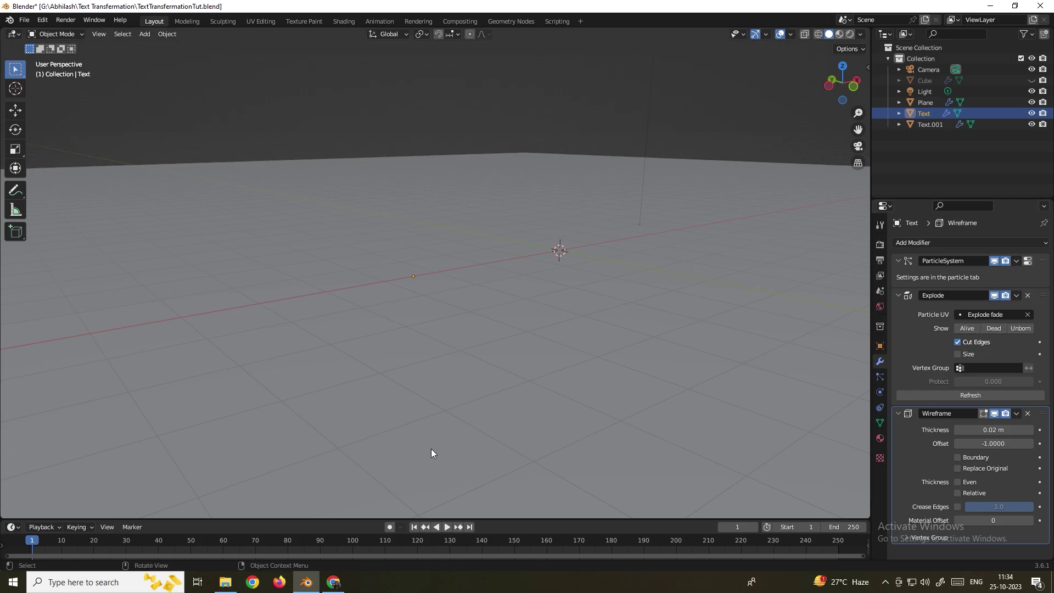
Play the particle transformation between the two texts, stop it and return to the first frame
left_click(447, 527)
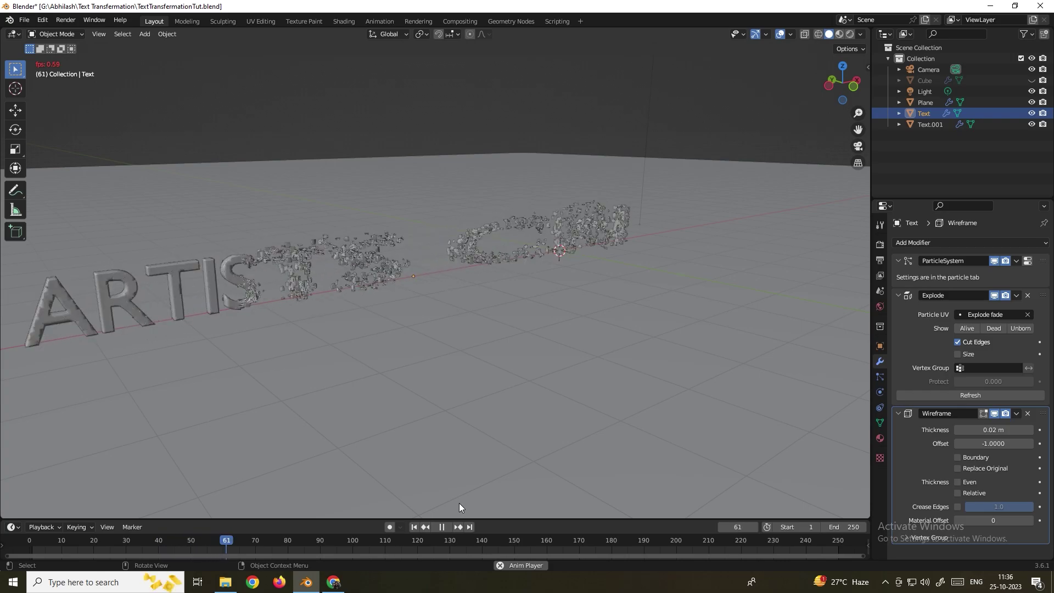
key("space")
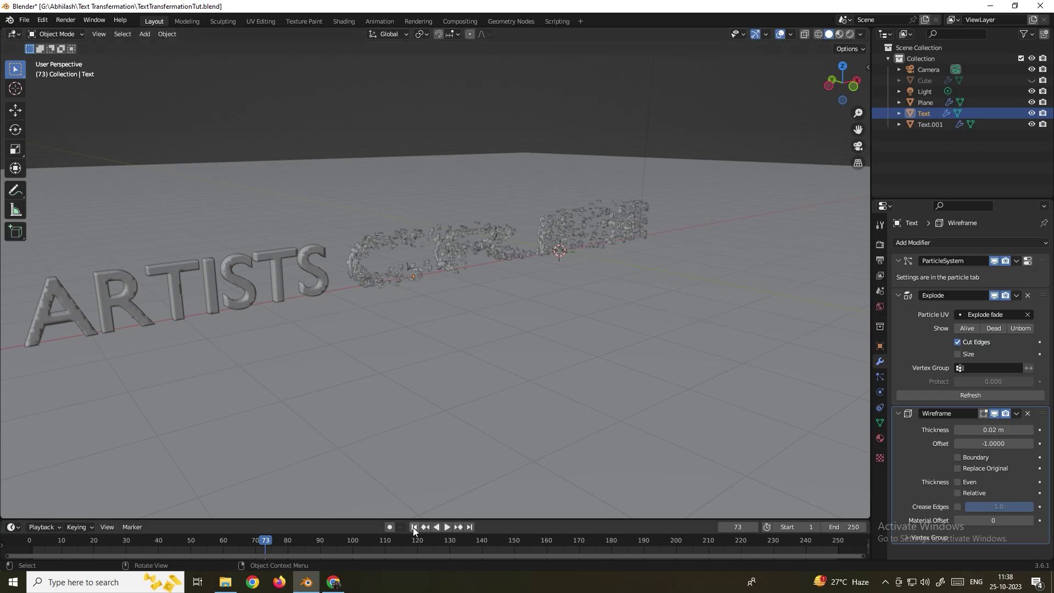
key("shift+Left")
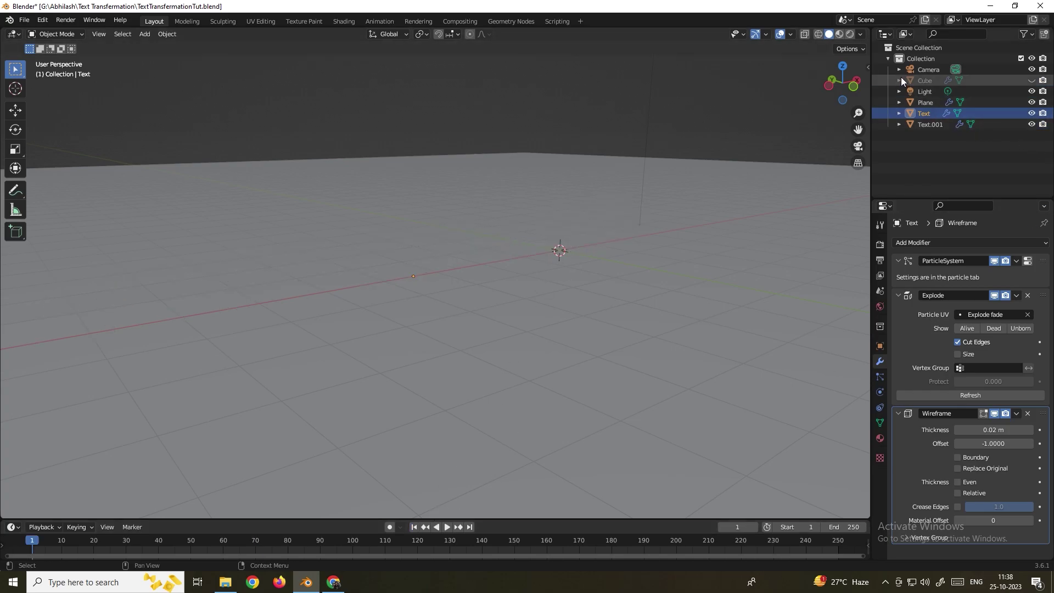
Unhide the Cube slab and set its particle emission to start at frame 15 and end at frame 90
left_click(1031, 80)
left_click(670, 205)
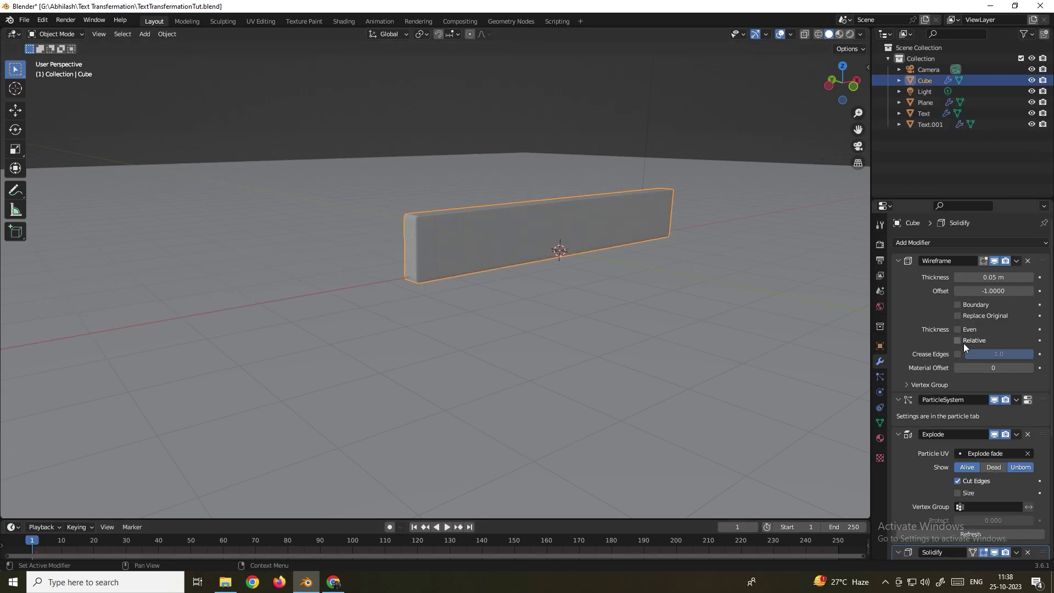
left_click(879, 377)
left_click(996, 377)
type("90")
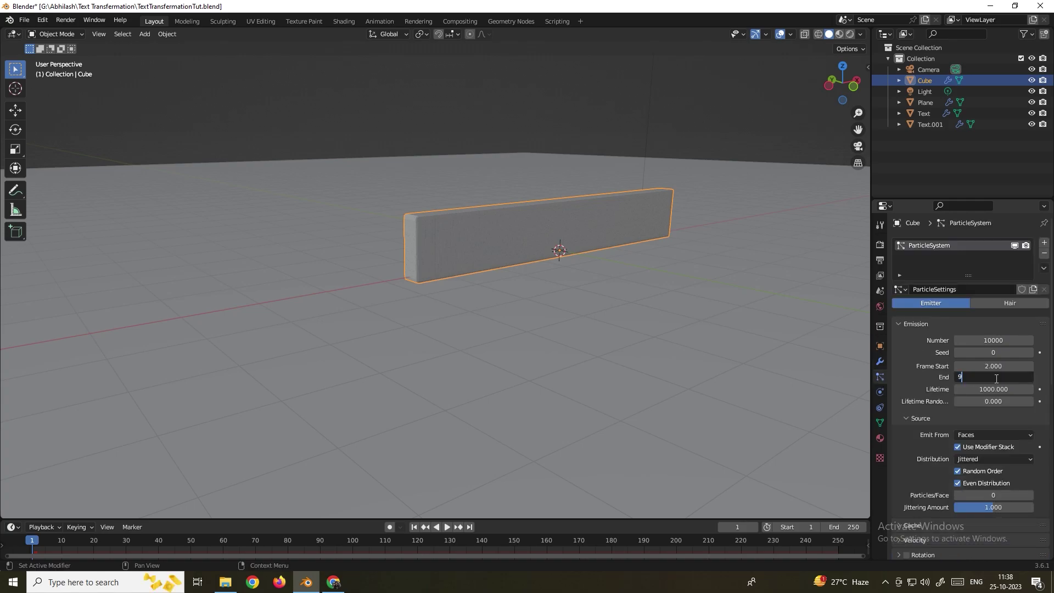
left_click(1001, 366)
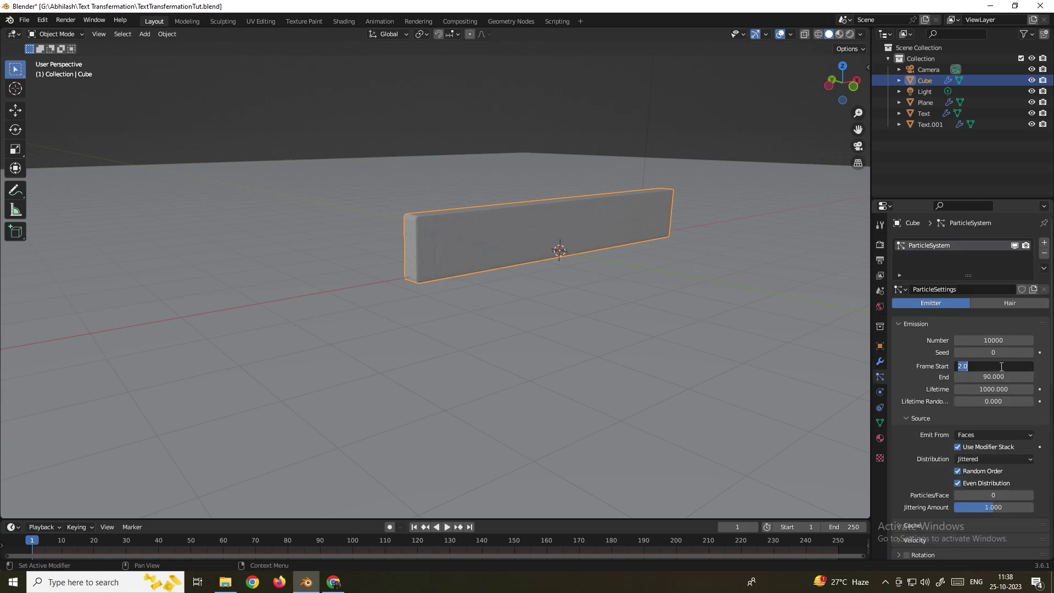
type("15")
key("Return")
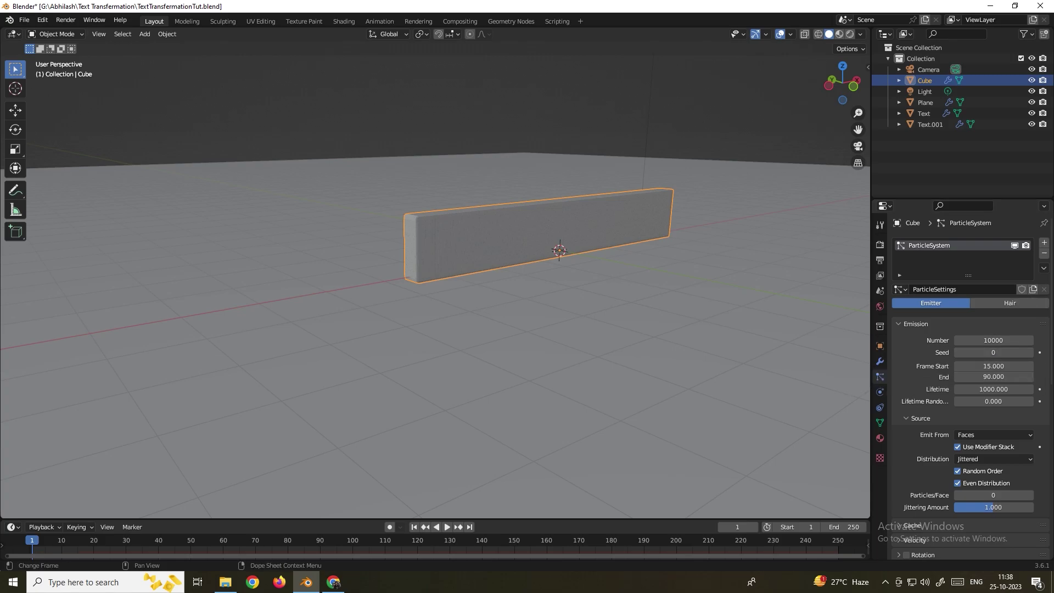
Play the slab explosion with the text transformation and replay its early frames to check the timing
left_click(447, 527)
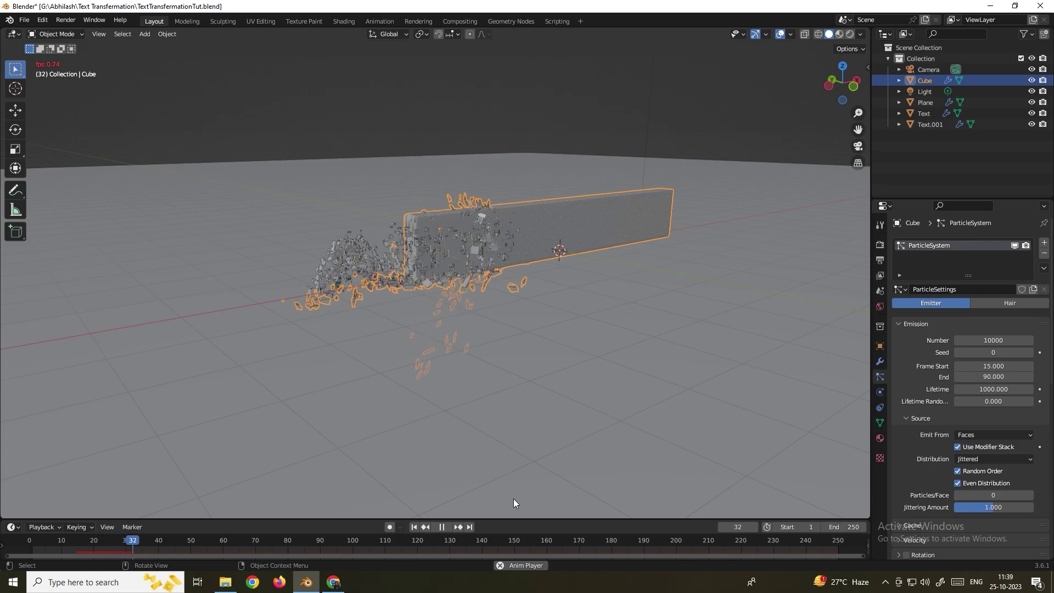
key("space")
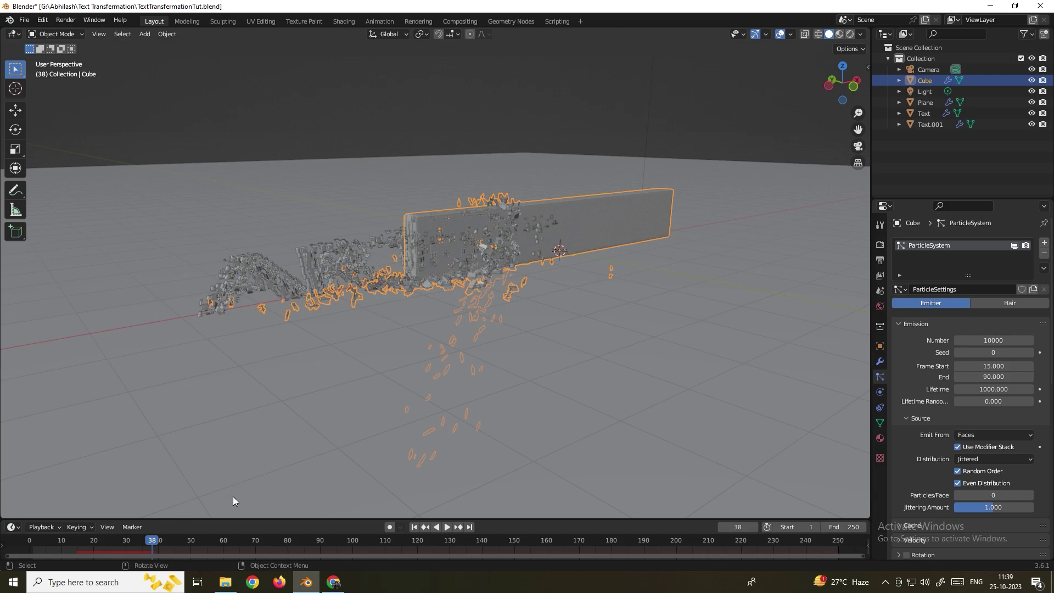
left_click(104, 541)
key("space")
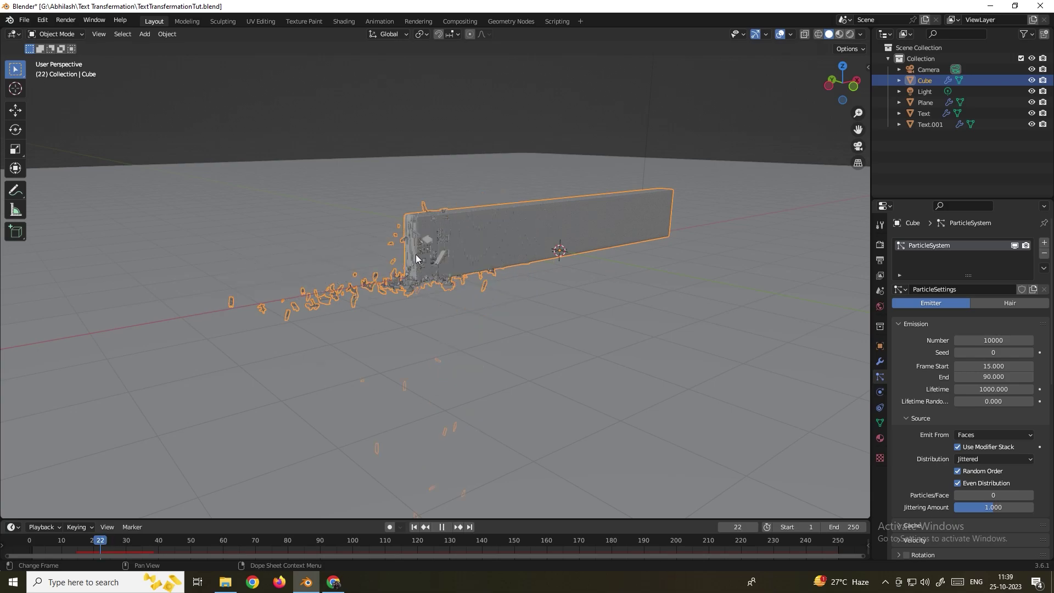
key("Escape")
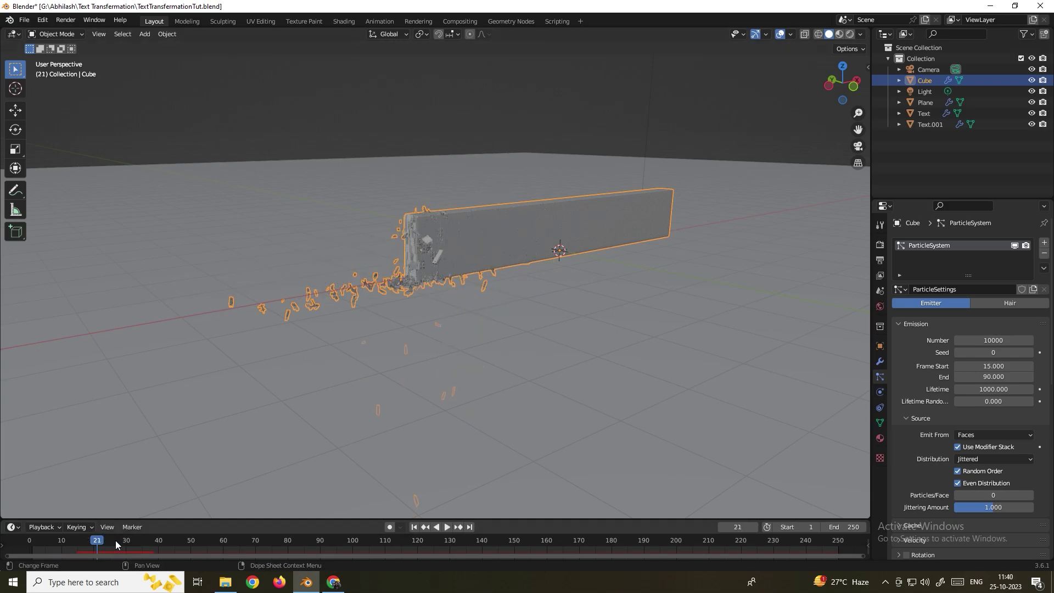
key("space")
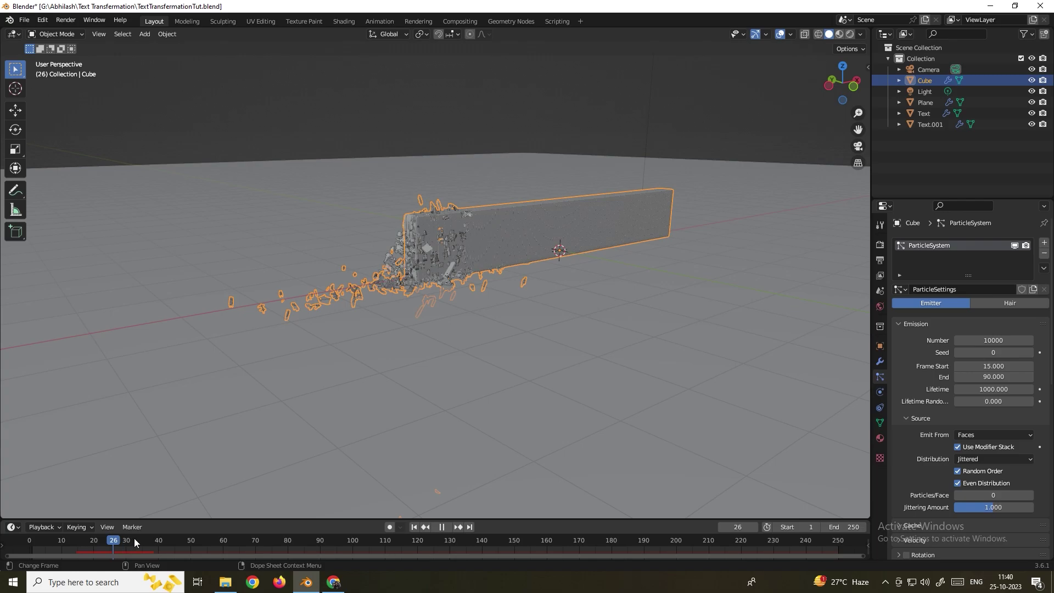
key("space")
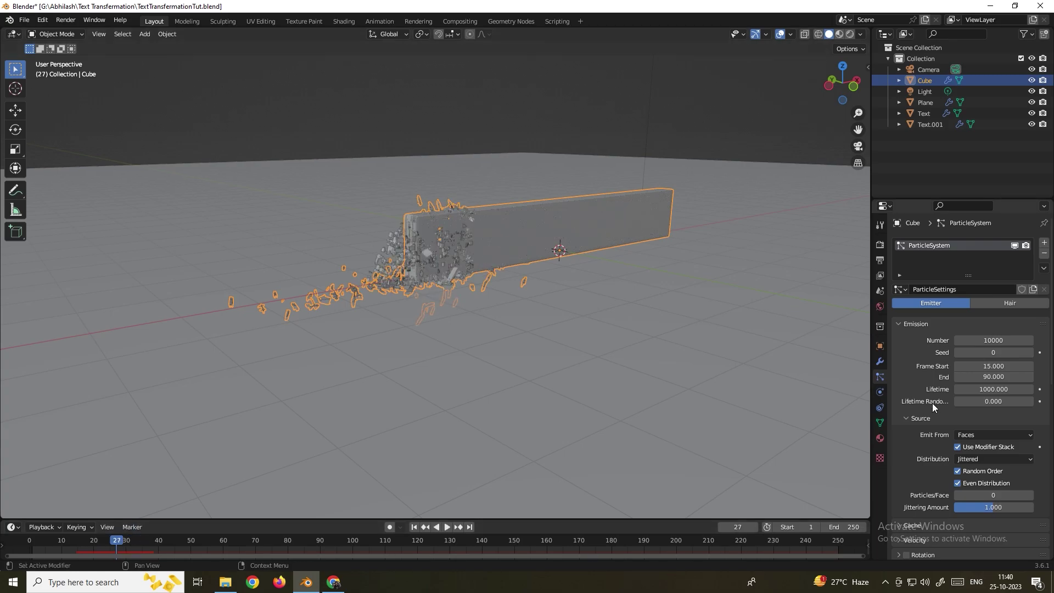
Refresh the Explode modifier on the slab
left_click(879, 362)
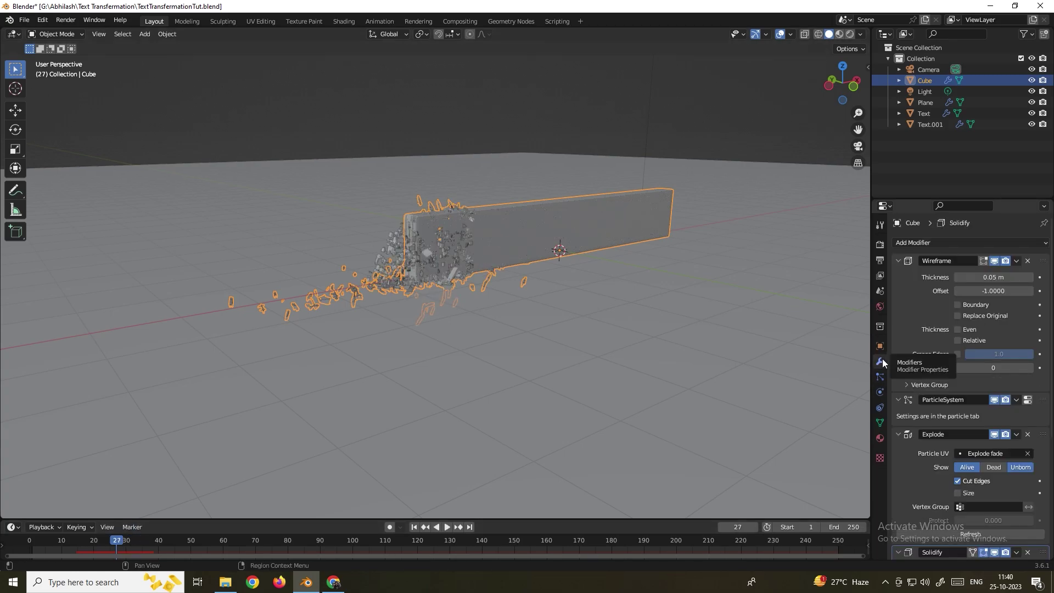
scroll(984, 484, "down", 3)
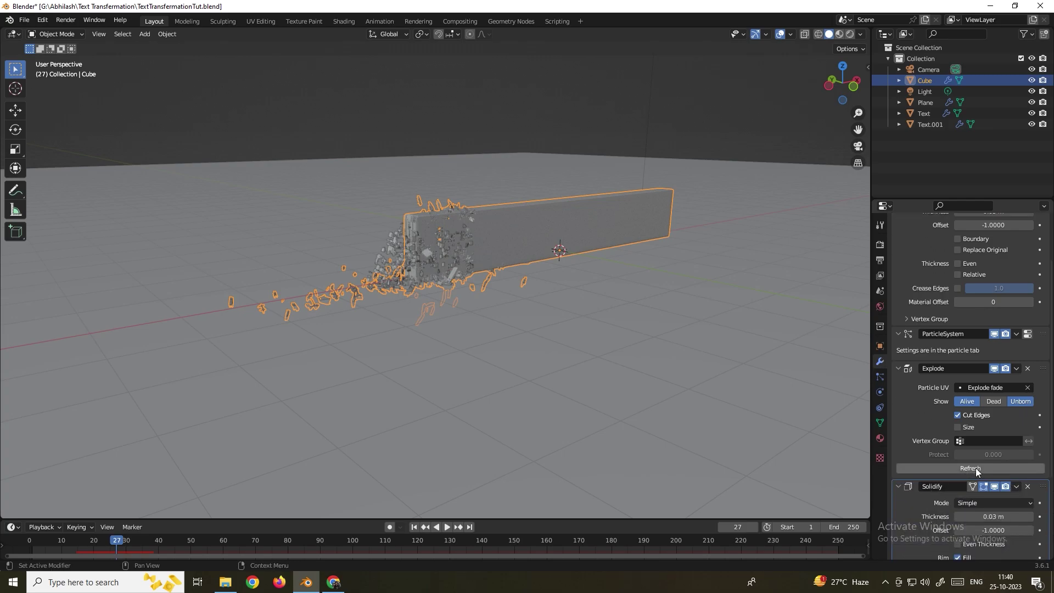
left_click(975, 468)
Bake all dynamics from the cache settings of the Cube slab's particle system
left_click(880, 375)
scroll(913, 429, "down", 2)
scroll(912, 432, "down", 5)
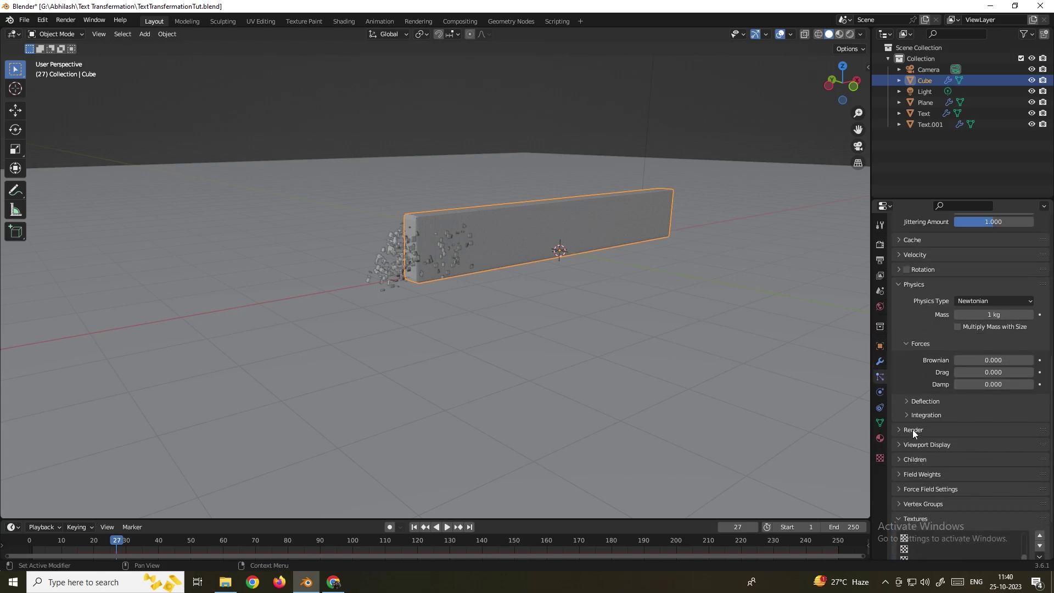
scroll(900, 279, "up", 2)
left_click(899, 279)
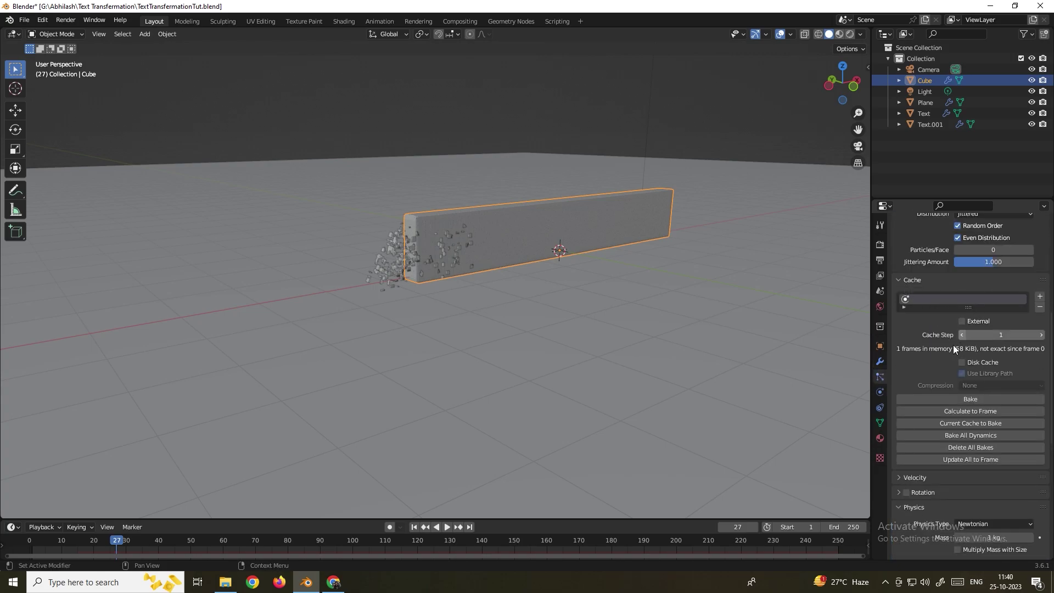
left_click(973, 436)
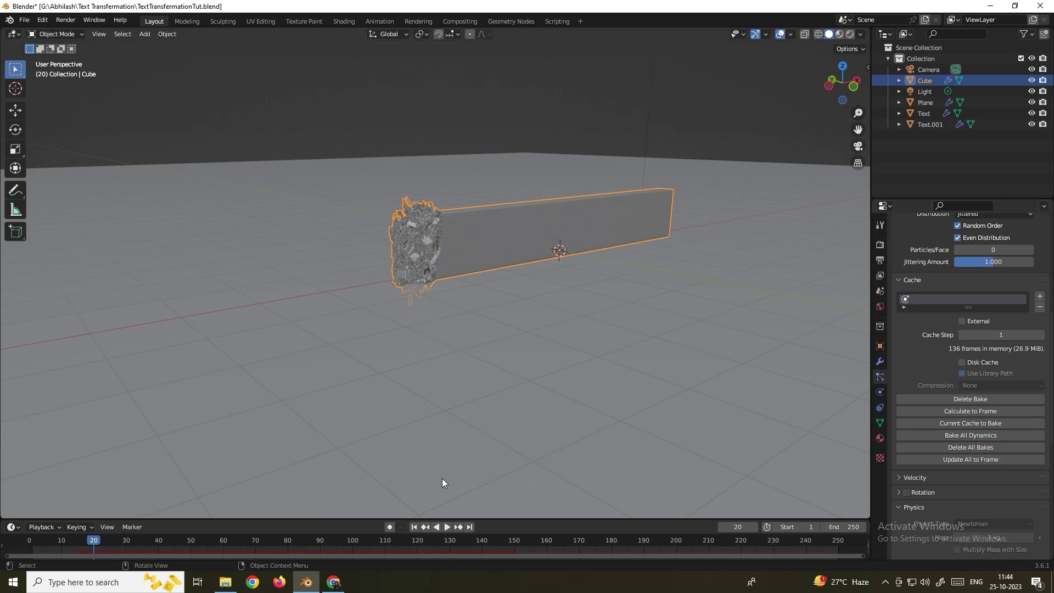
Play the baked slab explosion together with the text transformation and stop it partway
left_click(446, 526)
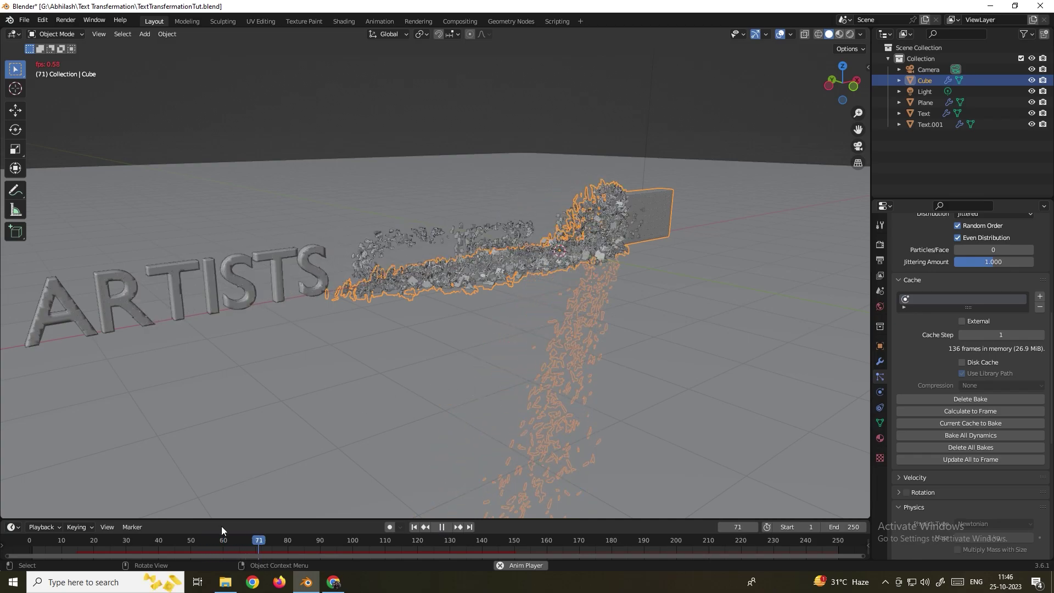
key("space")
left_click(400, 195)
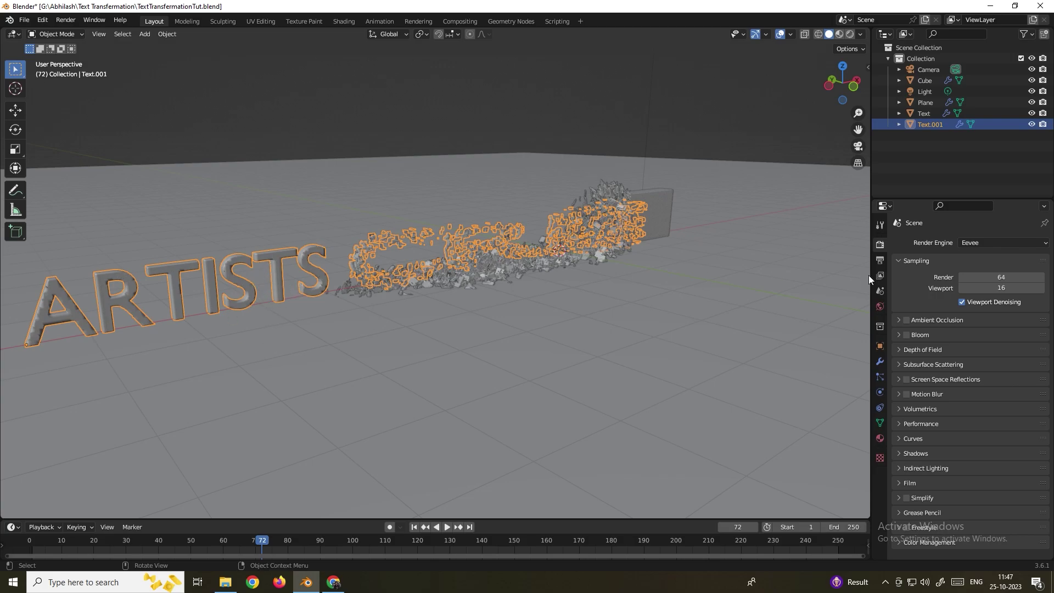
left_click(983, 243)
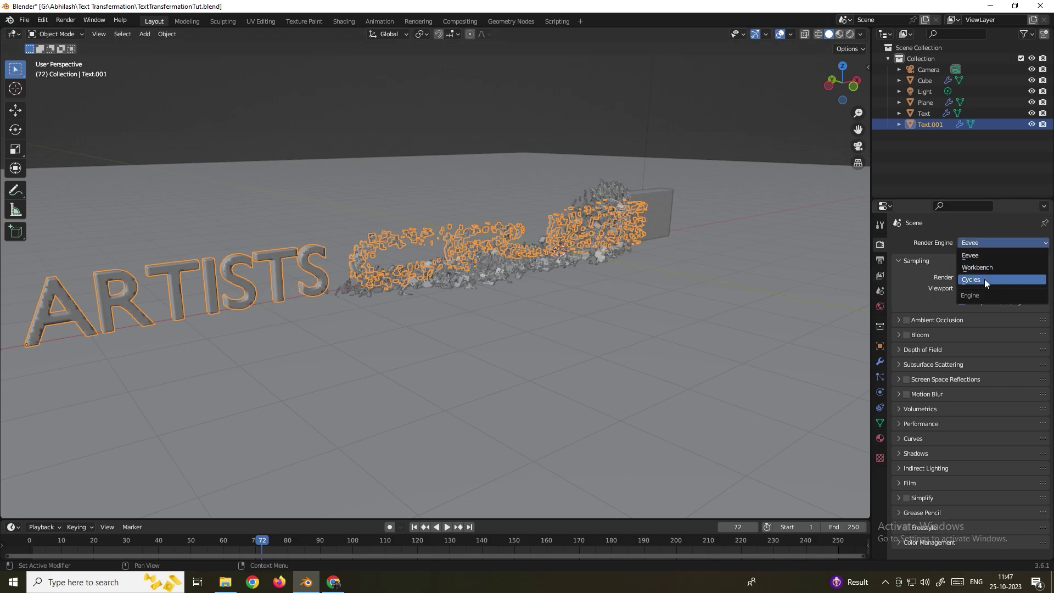
left_click(981, 181)
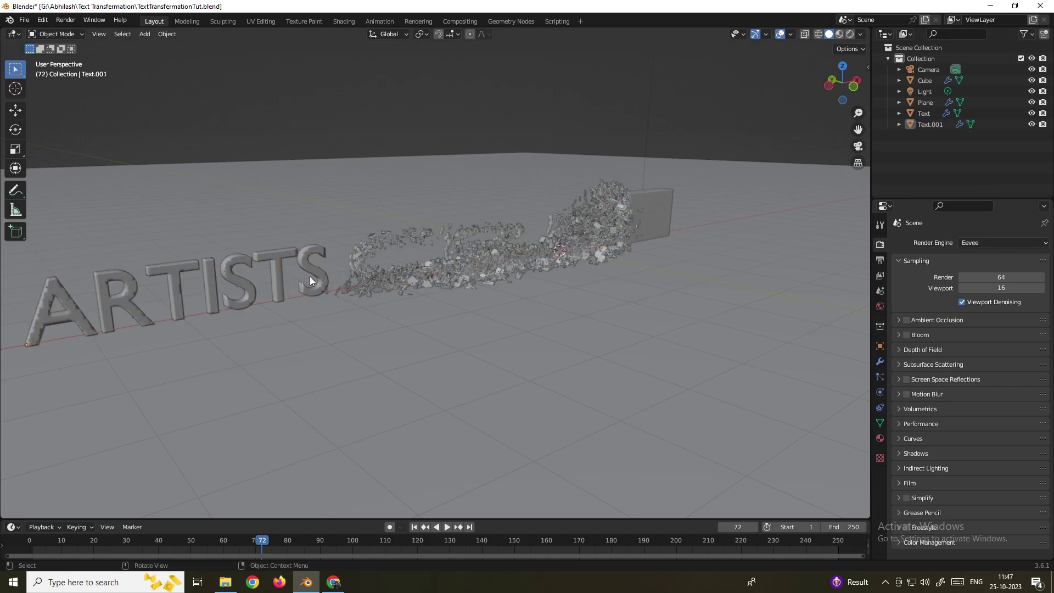
Connect the Principled BSDF directly to the Material Output's surface in the CONCRETE material of Text.001
left_click(273, 257)
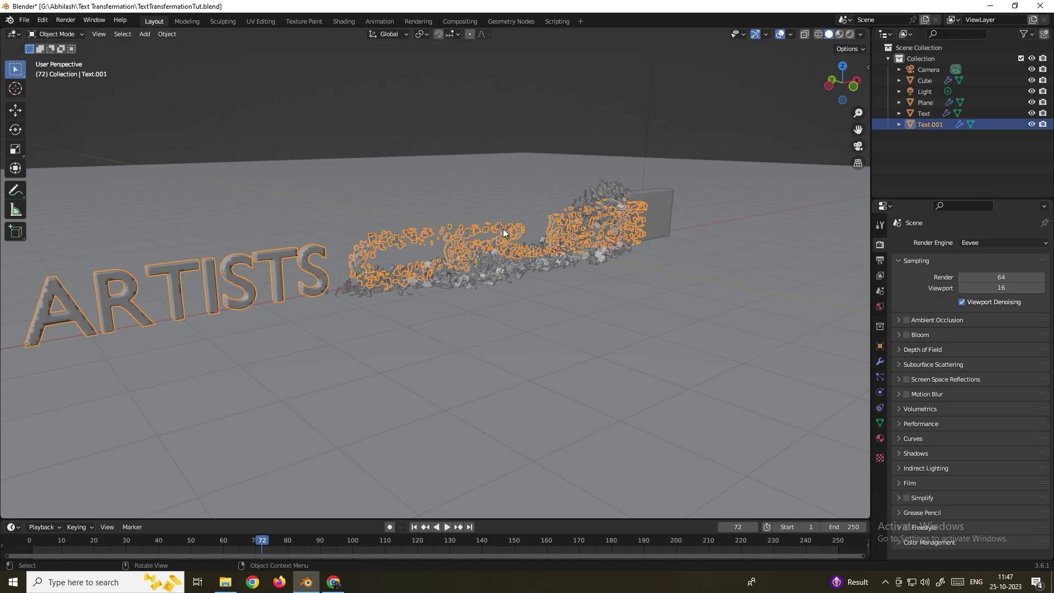
left_click(344, 21)
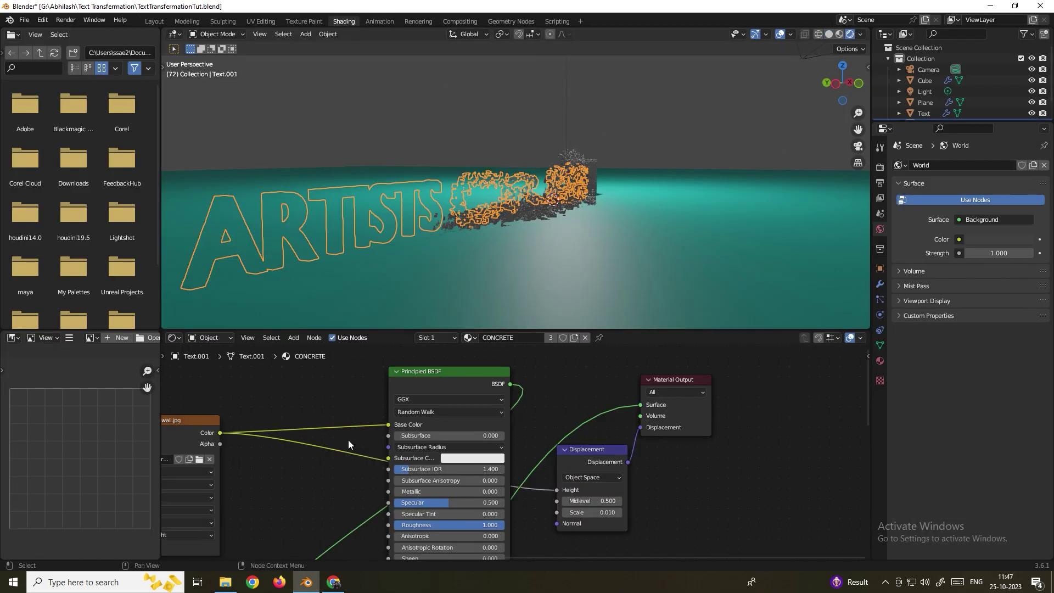
left_click_drag(510, 384, 639, 405)
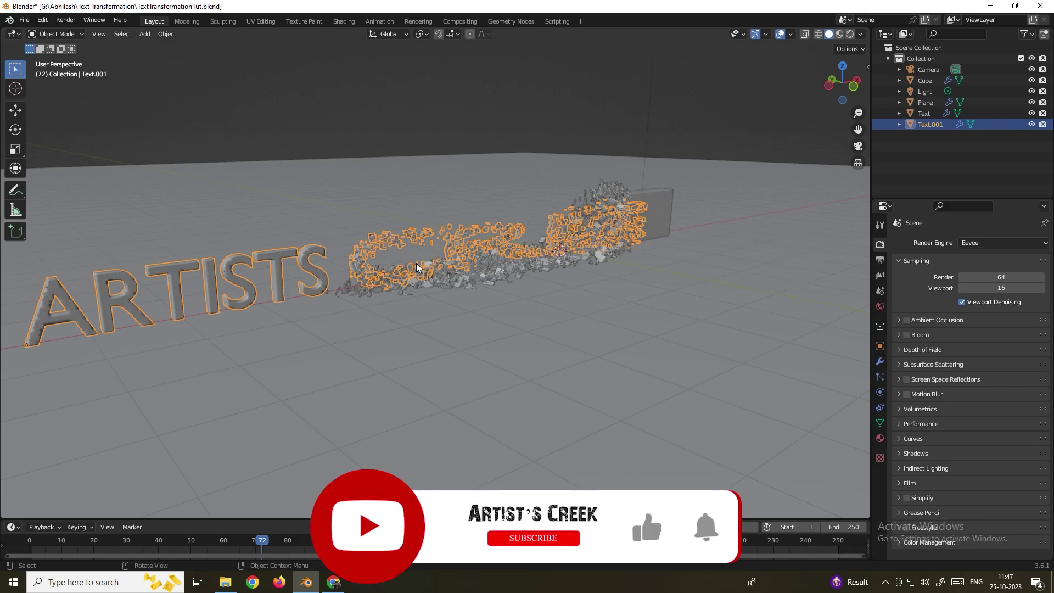
middle_click_drag(421, 269, 511, 289)
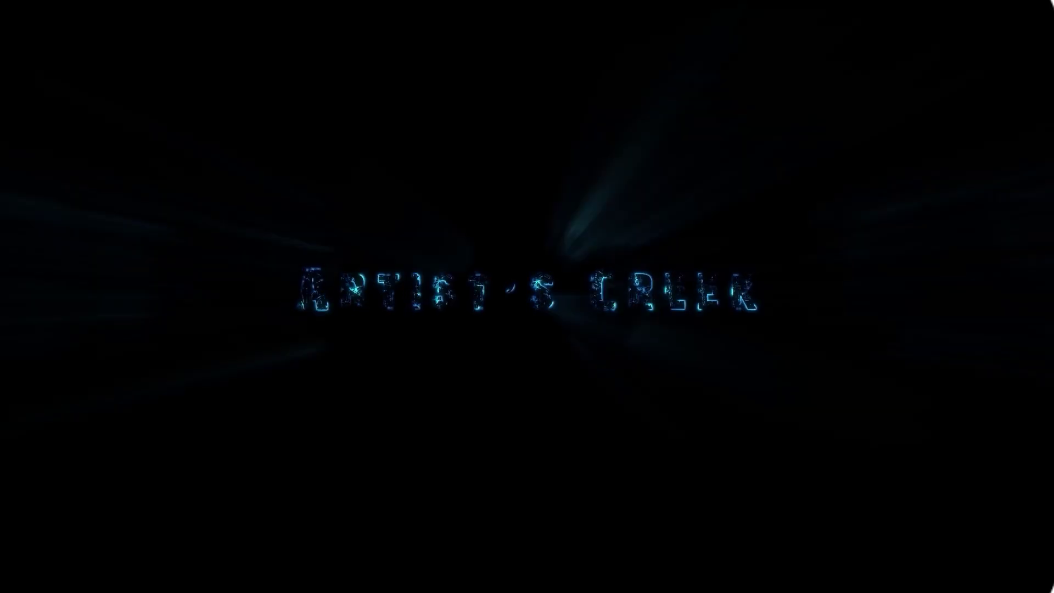